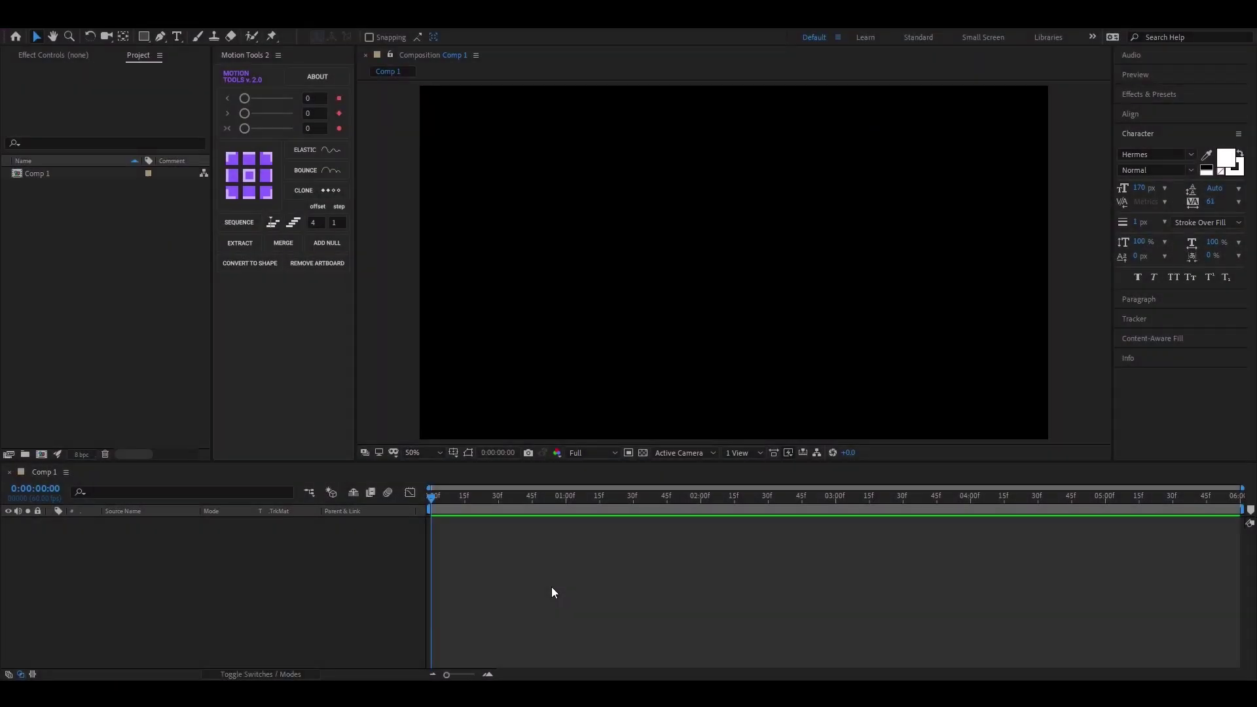
- Bring FiverrLogo-04.png into the project and drag it into the Comp 1 timeline as a layer
key("alt+Tab")
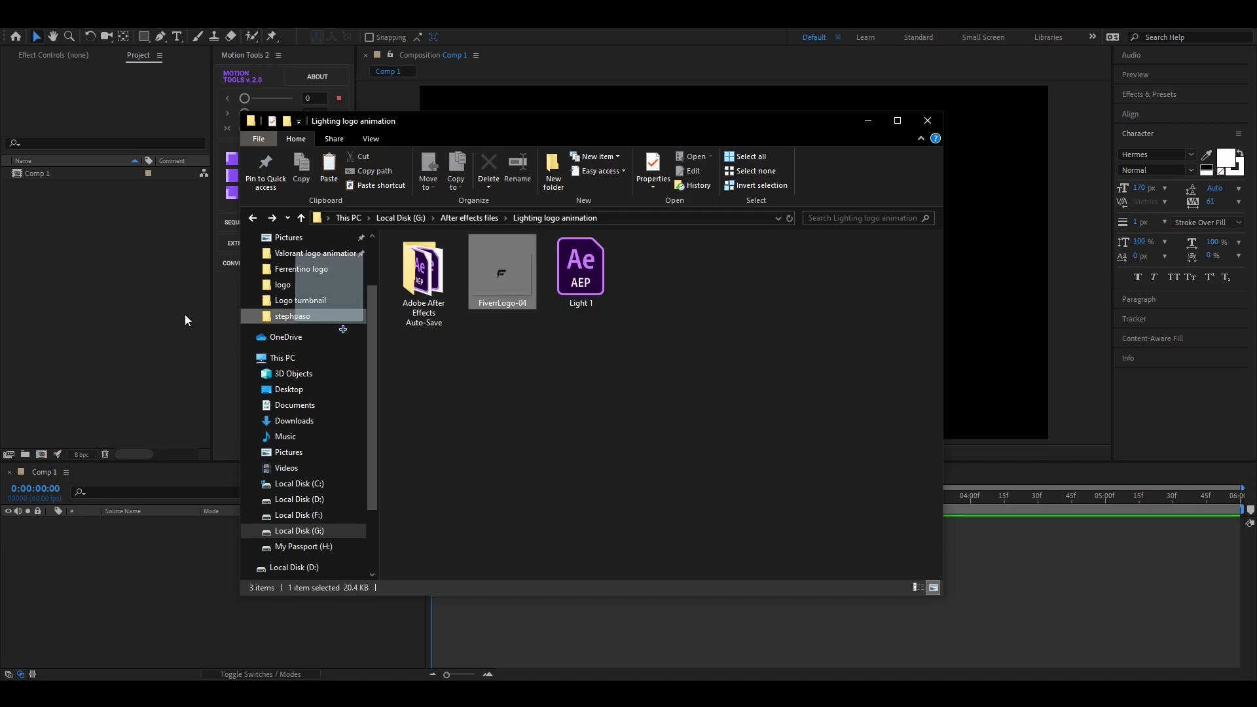
left_click(864, 122)
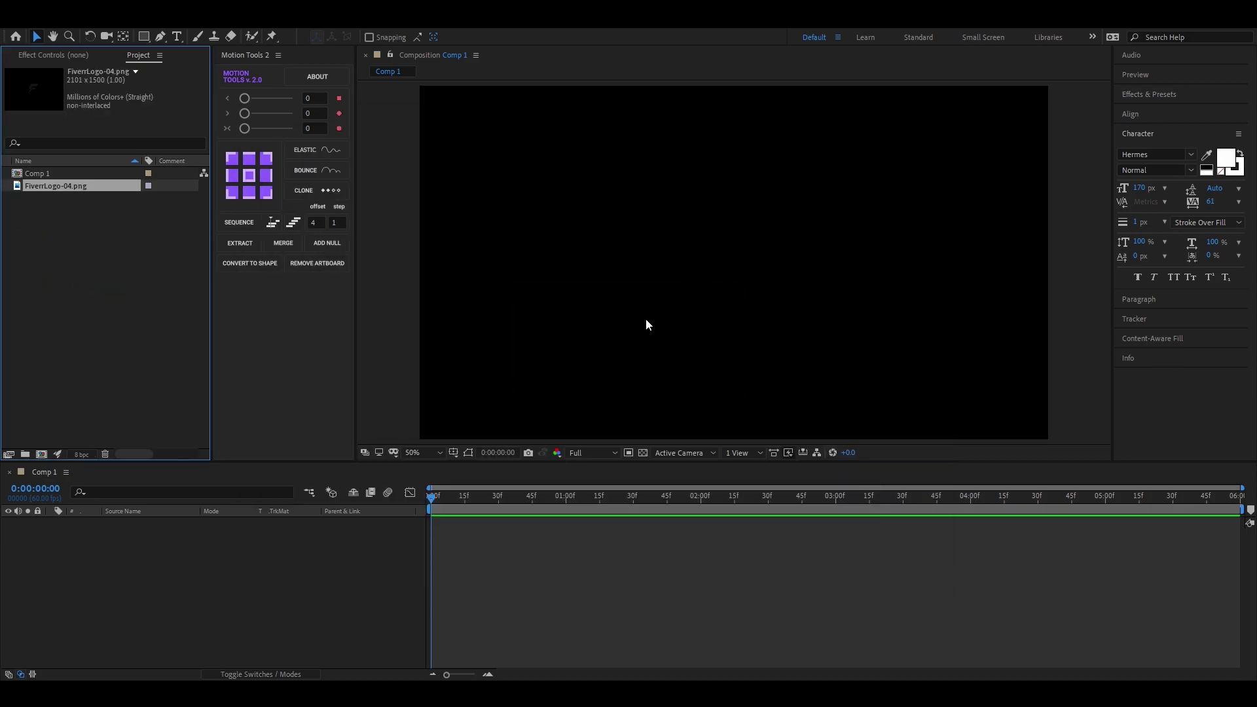
left_click_drag(70, 187, 189, 555)
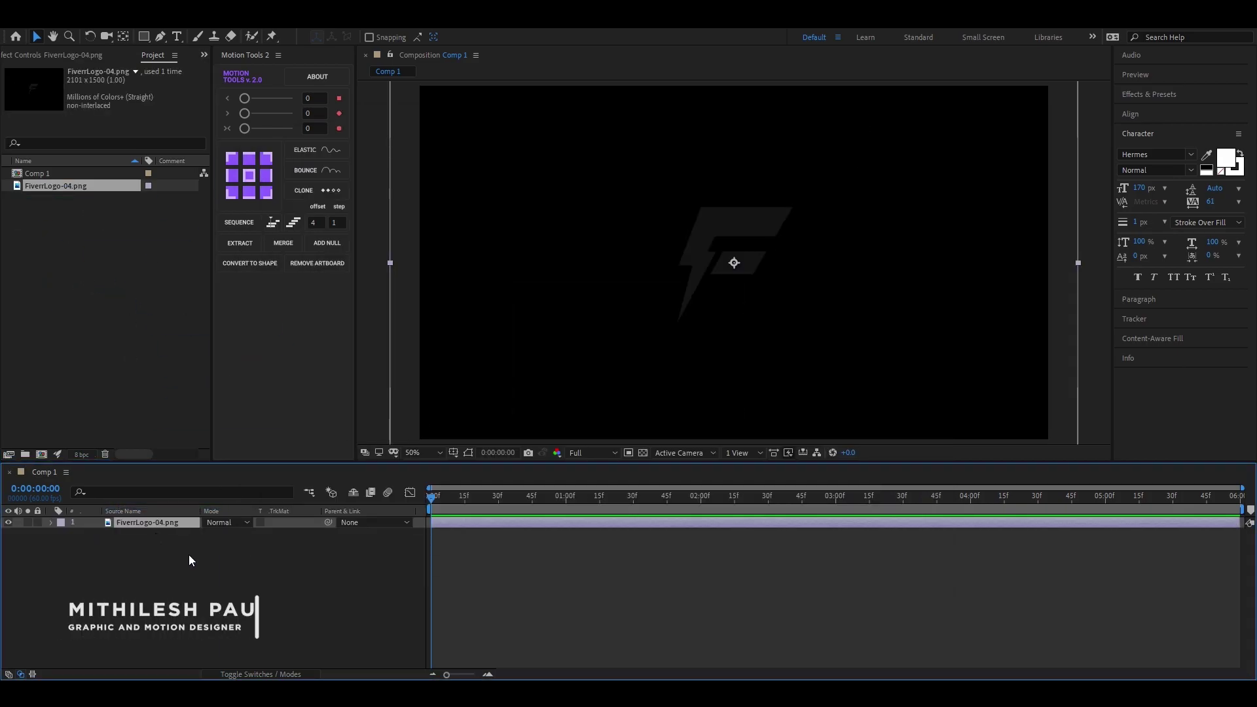
- Pre-compose the logo layer into a composition named Logo, moving all attributes into it
right_click(159, 524)
key("Return")
right_click(163, 524)
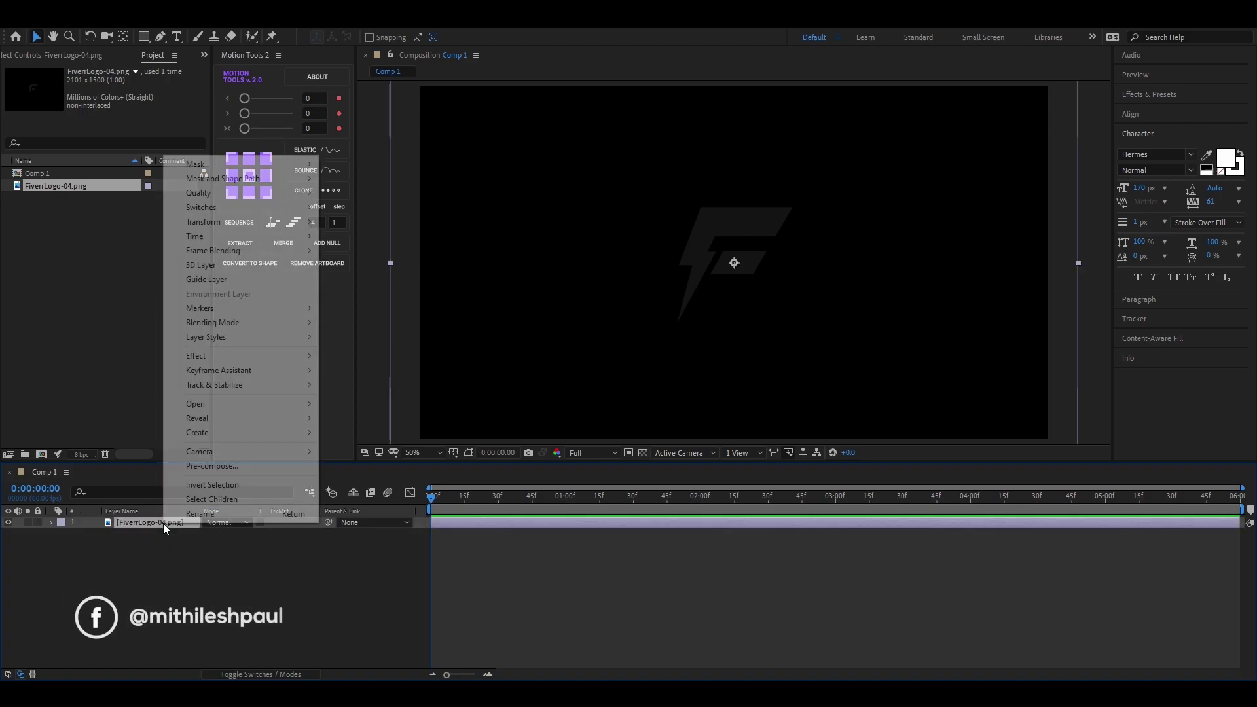
left_click(209, 466)
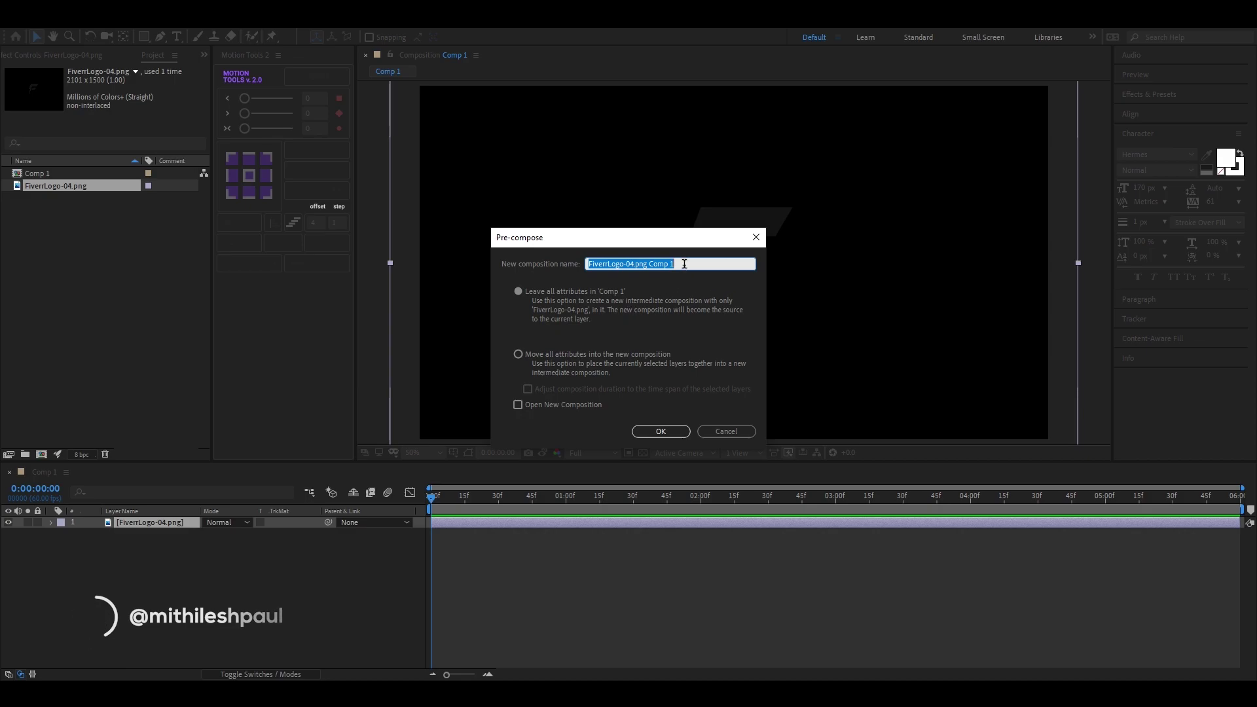
type("Logo")
left_click(518, 354)
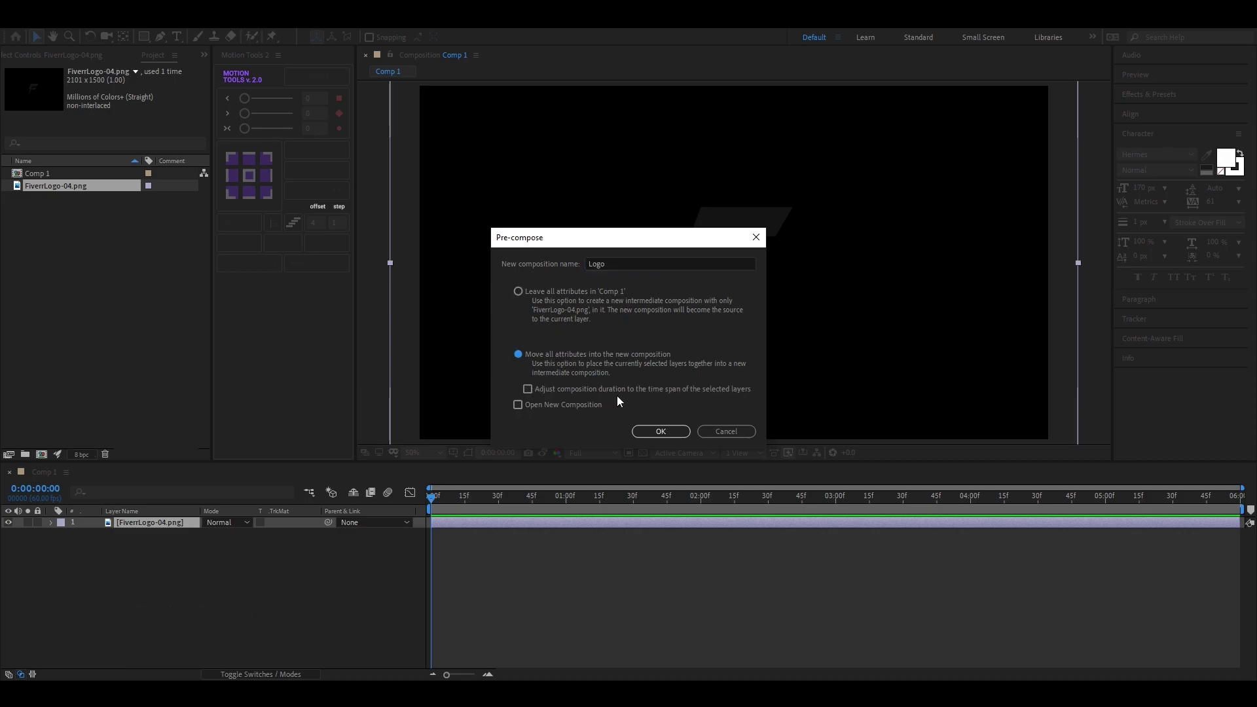
left_click(645, 432)
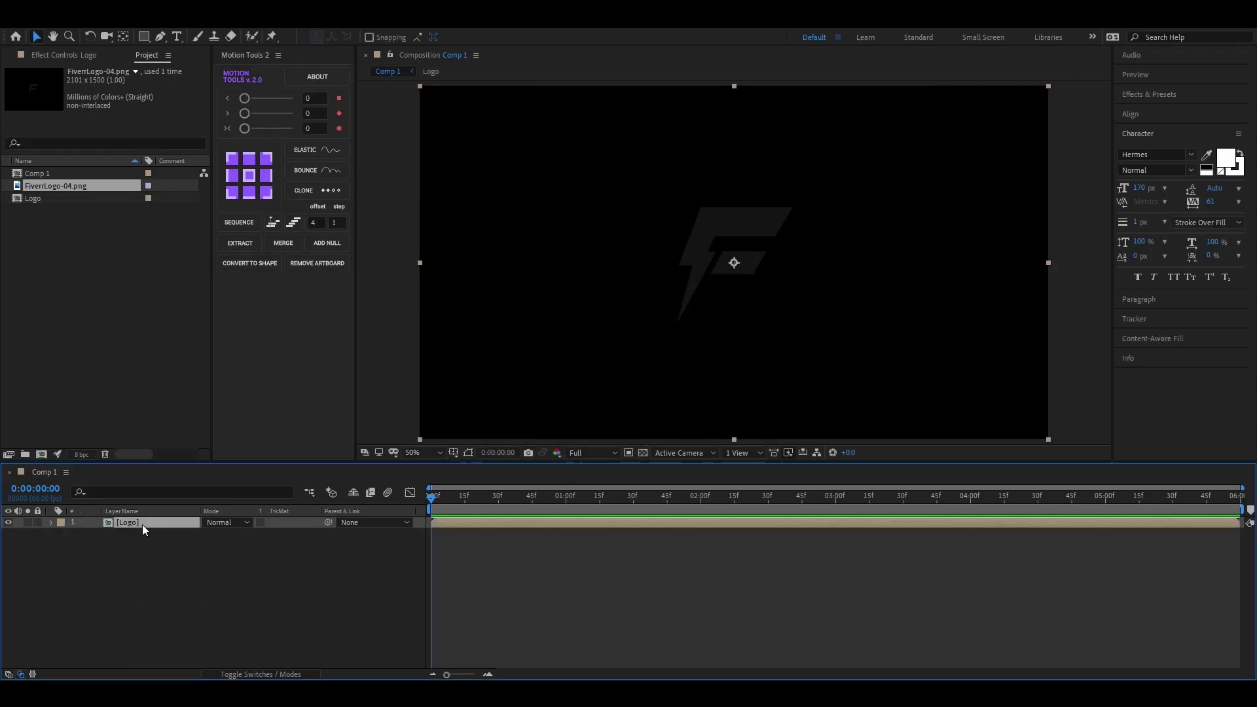
- Auto-trace the Logo layer's outline into masks
right_click(98, 522)
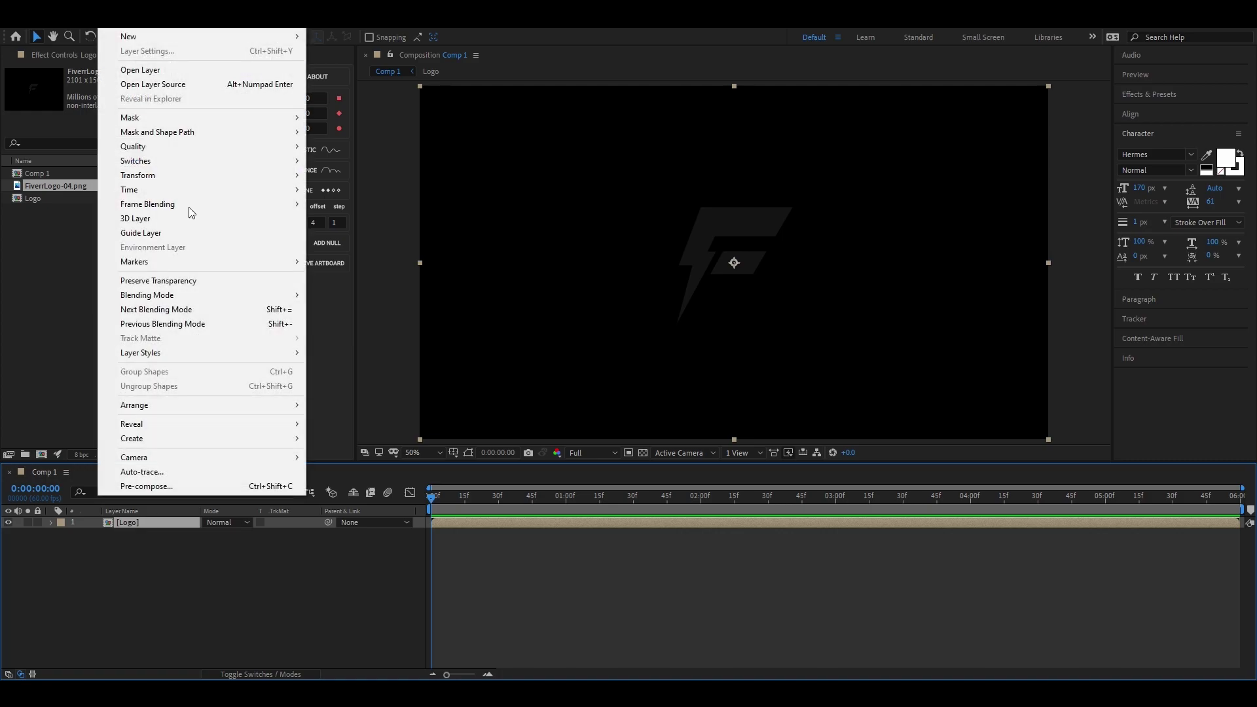
left_click(178, 469)
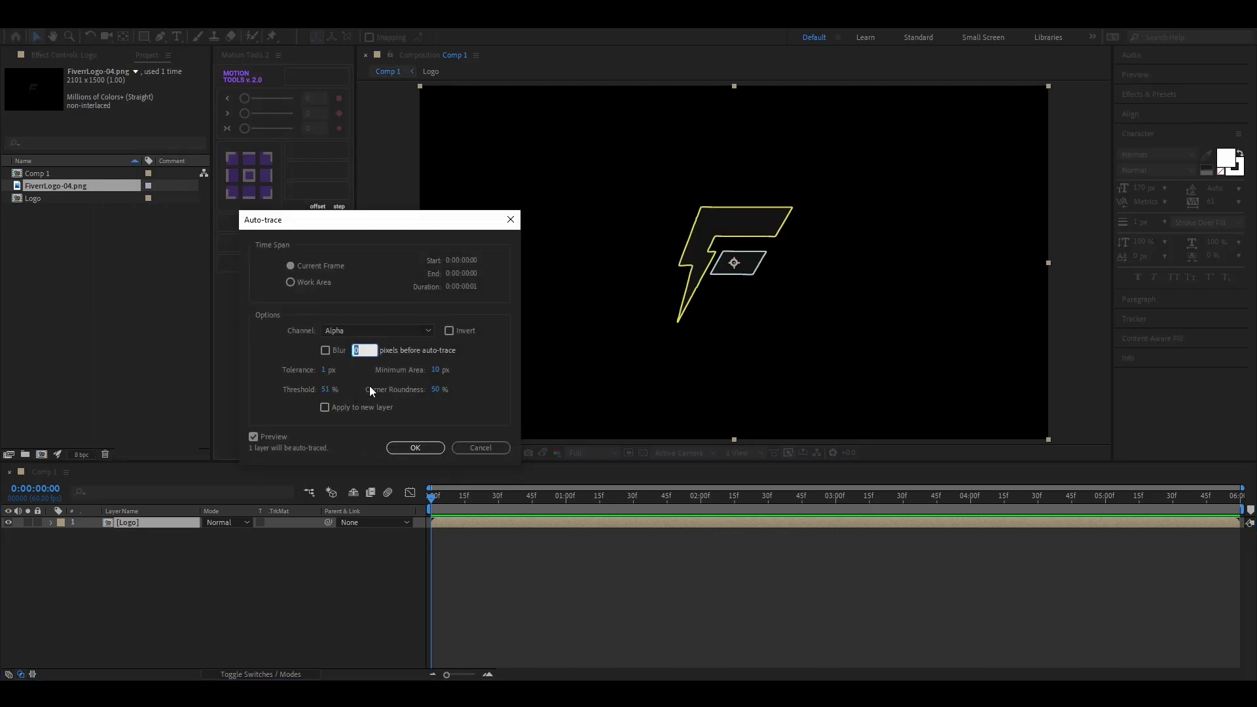
left_click(415, 449)
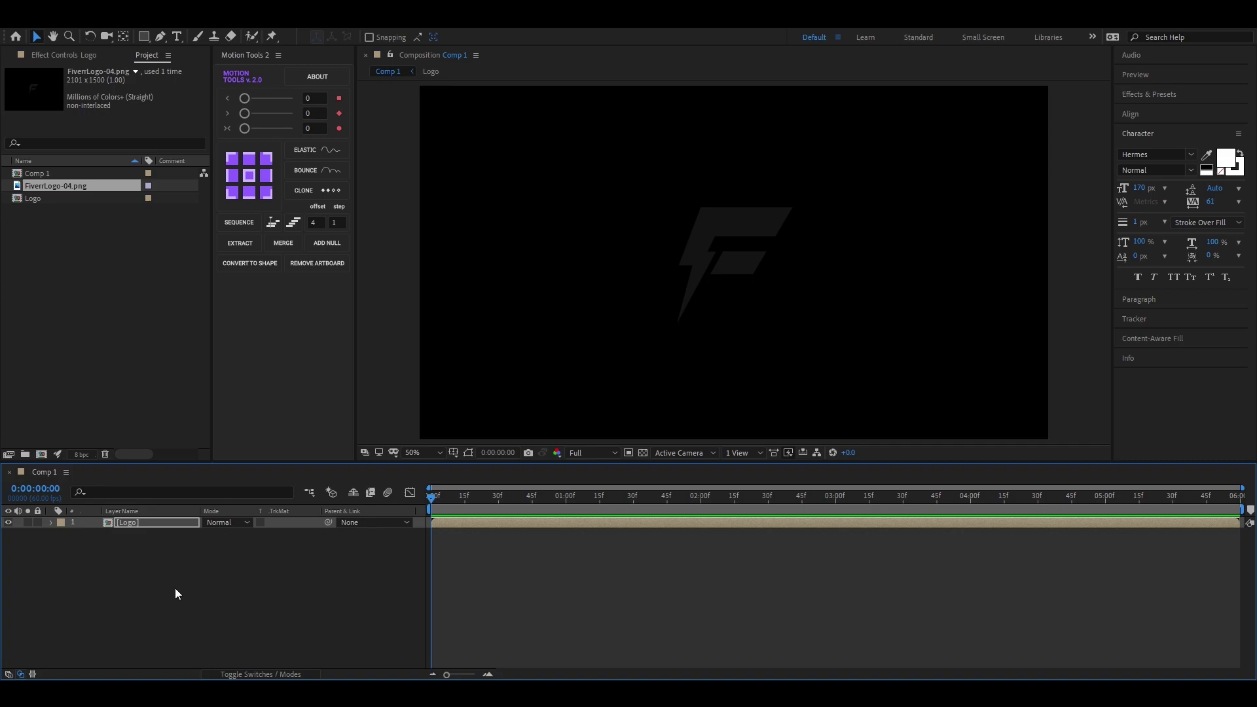
left_click(148, 524)
- Apply Saber to the Logo layer and choose the Arc Reactor preset
key("ctrl+space")
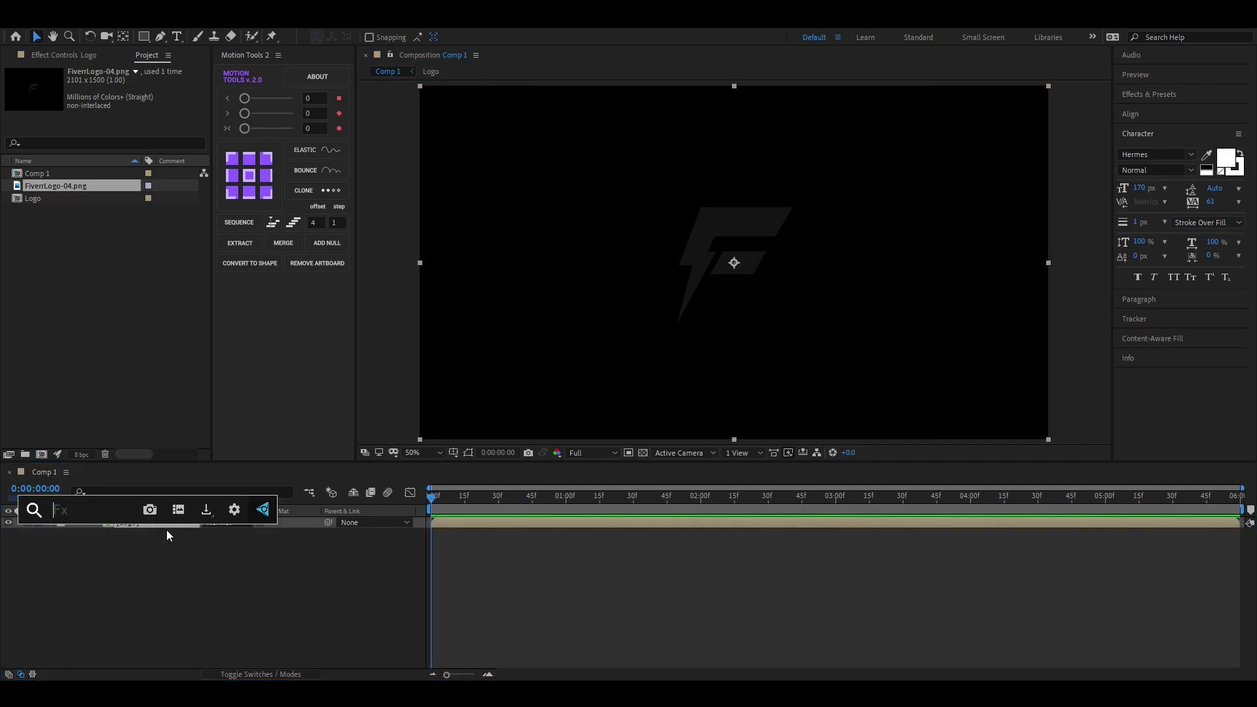
type("saber")
key("Return")
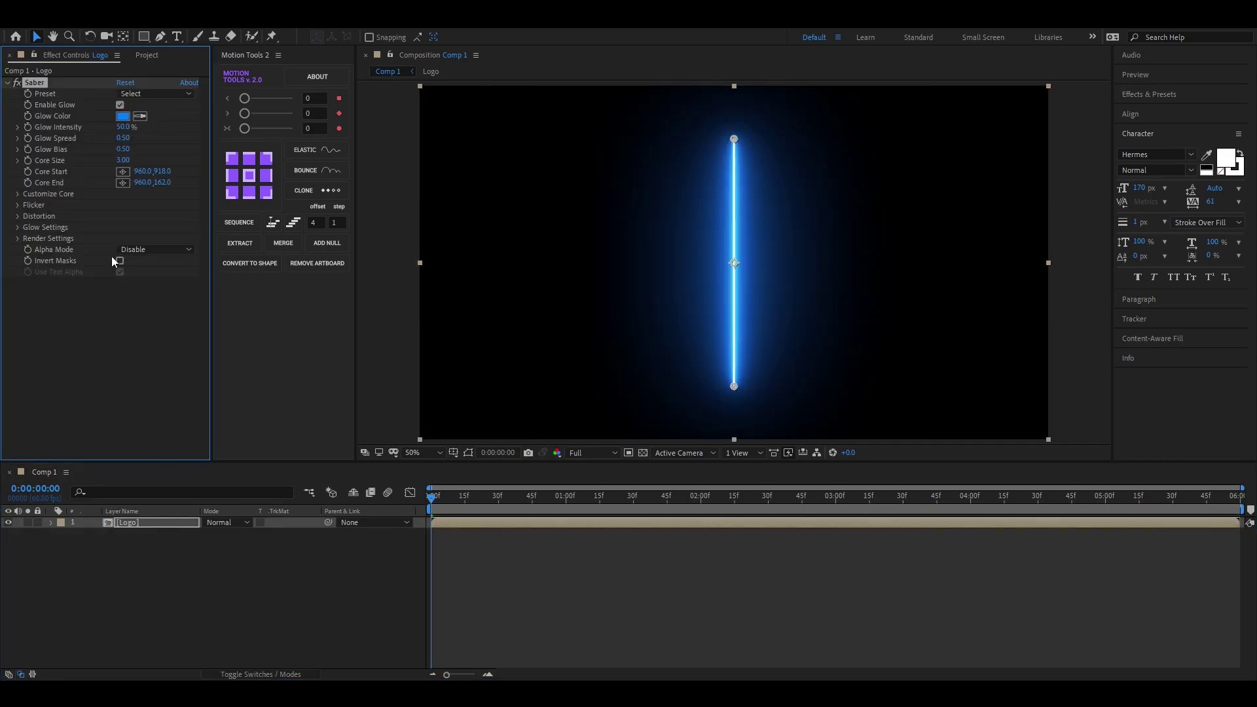
left_click(176, 92)
left_click(190, 63)
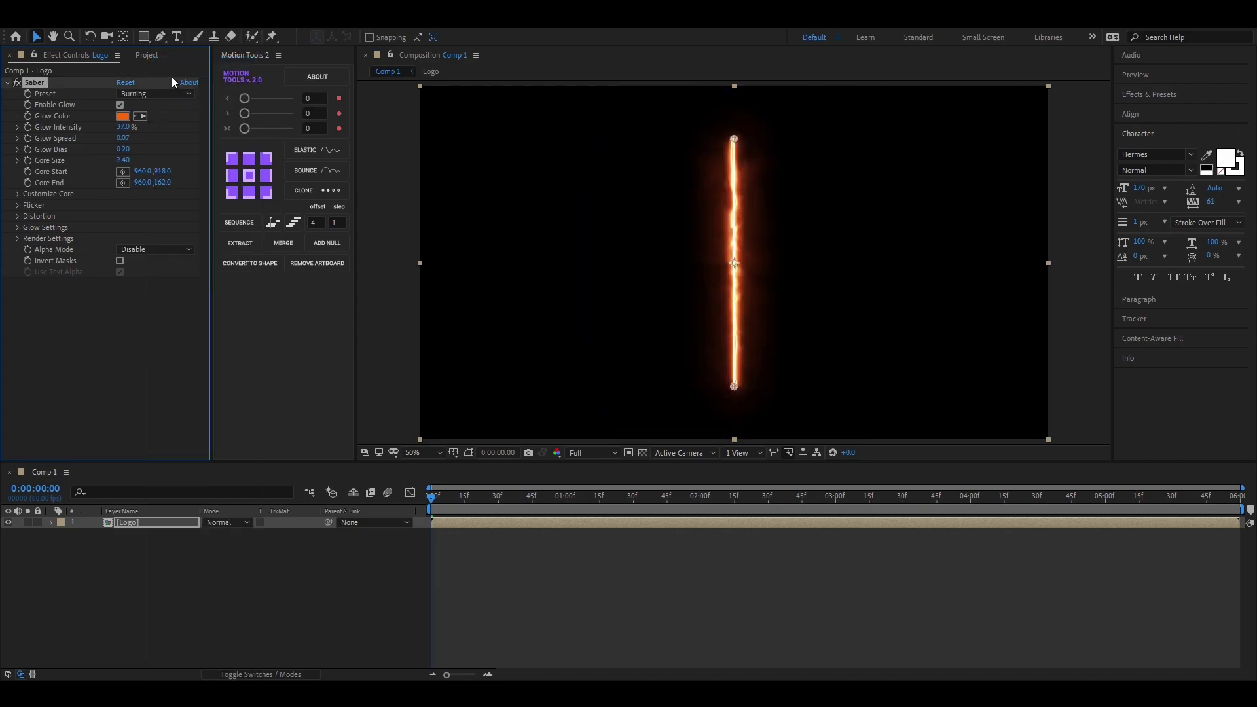
left_click(175, 93)
left_click(193, 49)
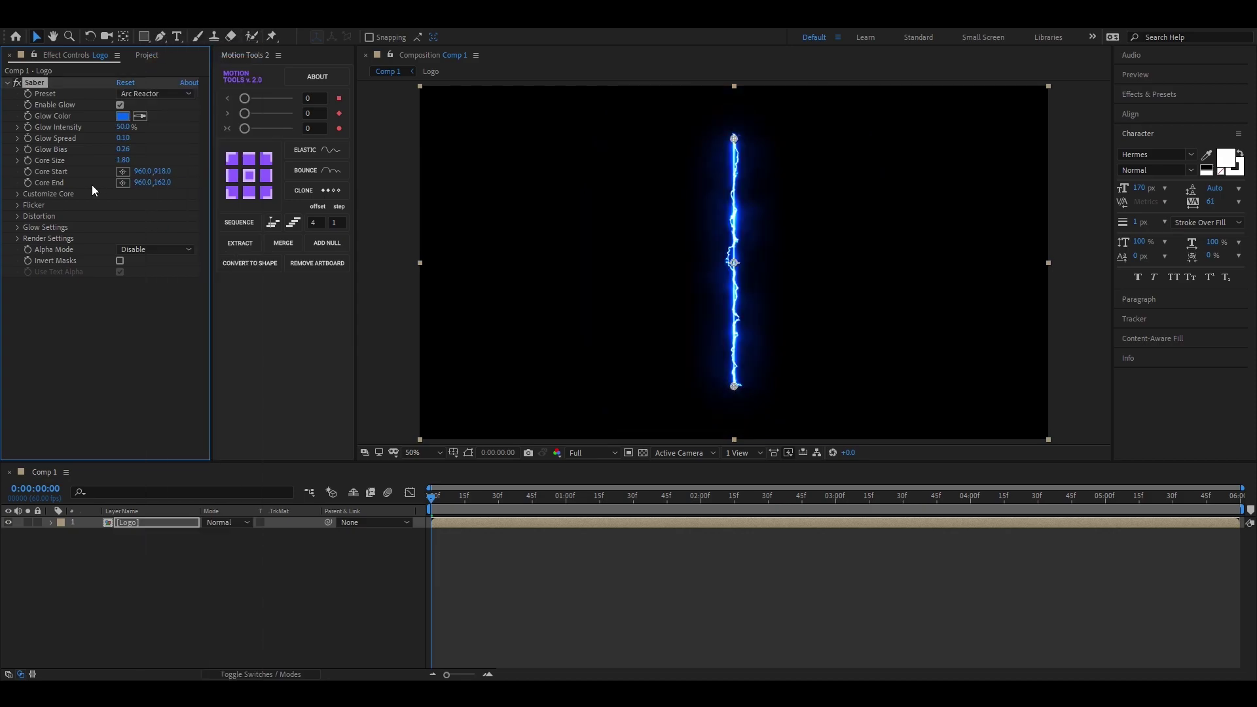
- Set Saber Core Type to Layer Masks and lower the Core Distortion amount
left_click(18, 194)
left_click(157, 205)
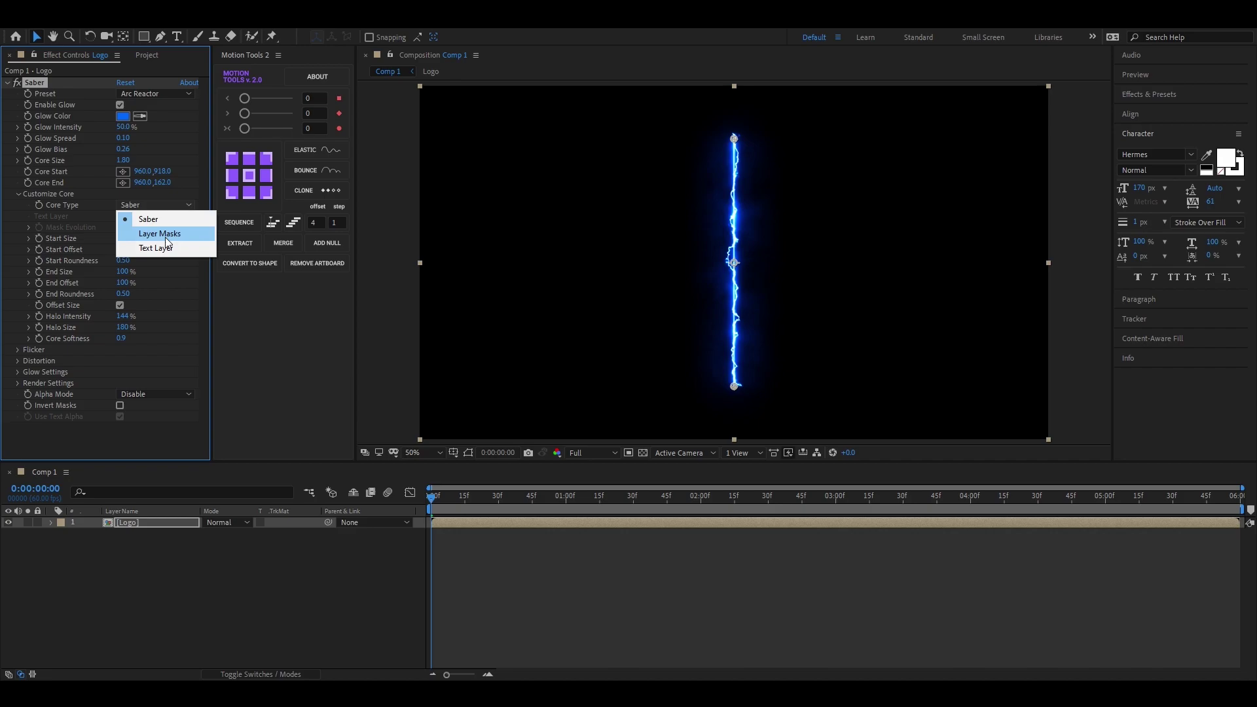
left_click(165, 237)
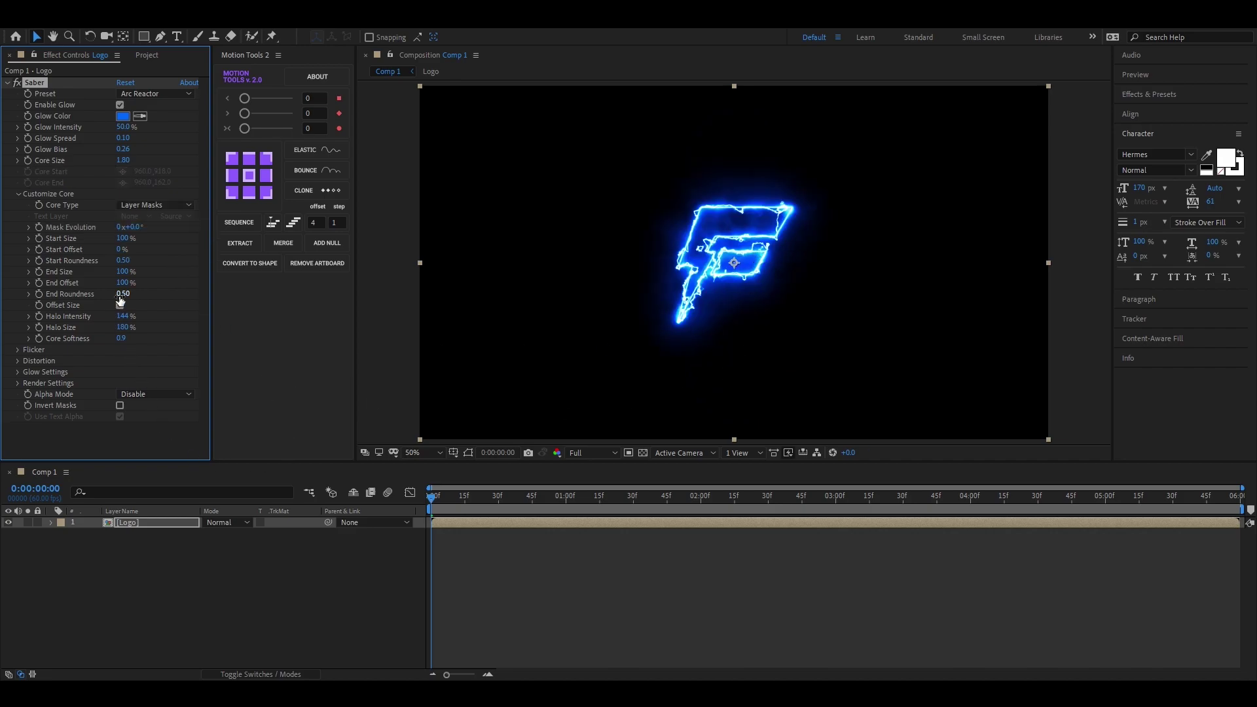
left_click(17, 362)
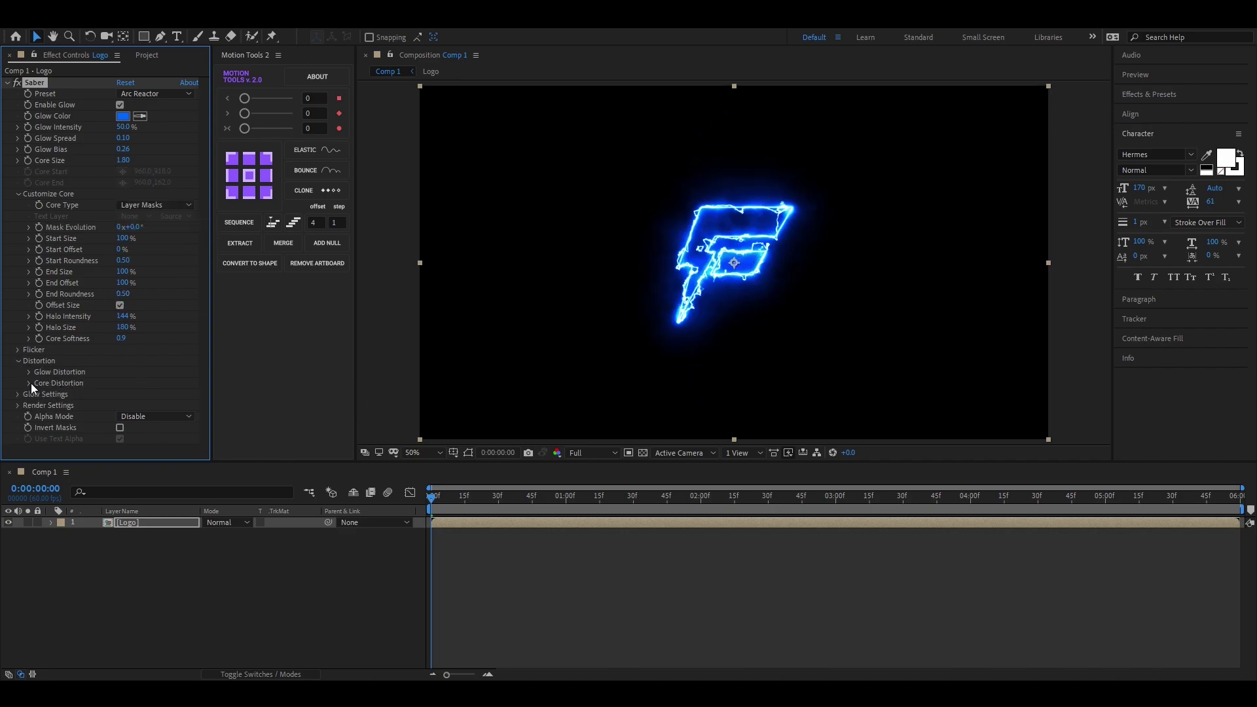
left_click(30, 383)
left_click_drag(120, 308, 110, 312)
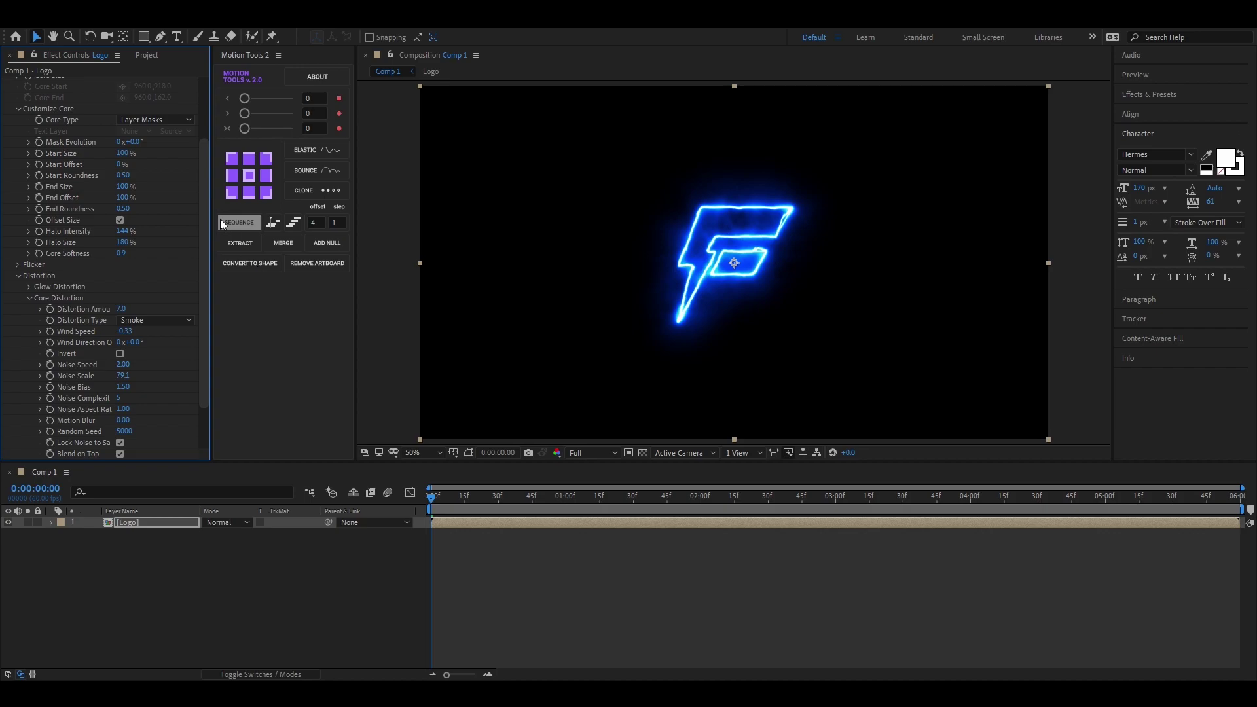
- Set the Saber Core Size to 1.5
scroll(170, 199, "up", 4)
left_click(124, 161)
type("1")
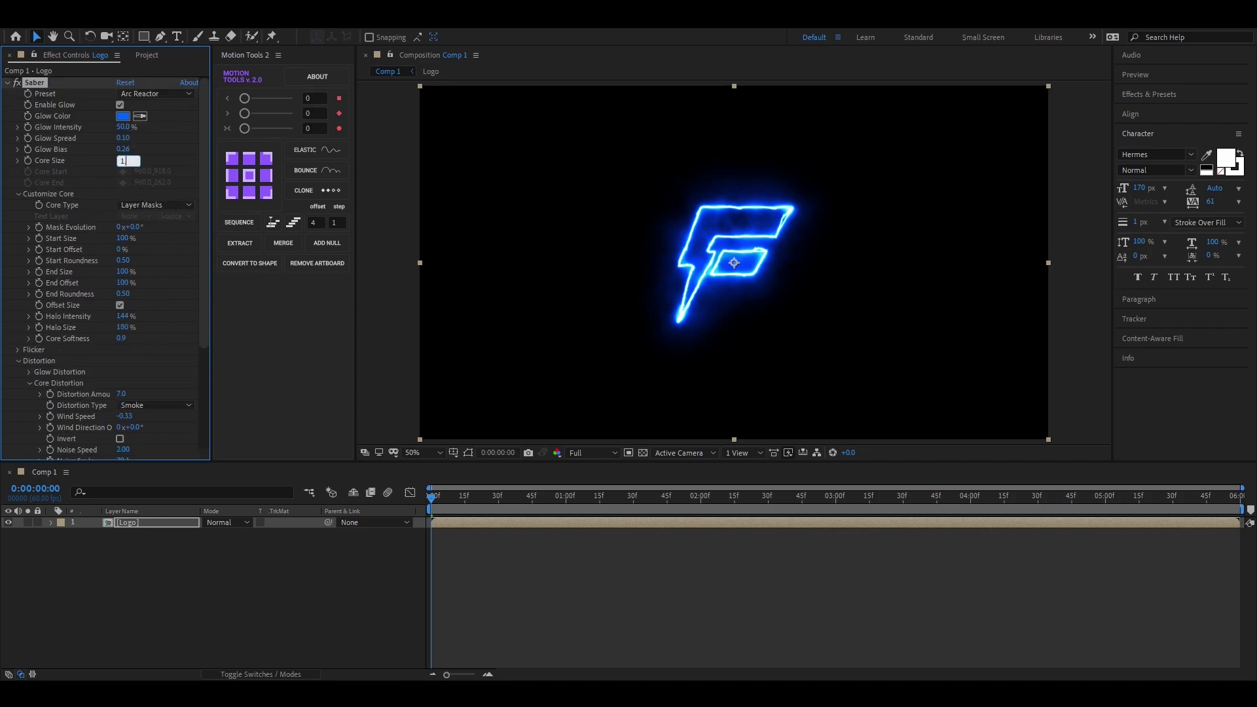
type(".5")
key("Return")
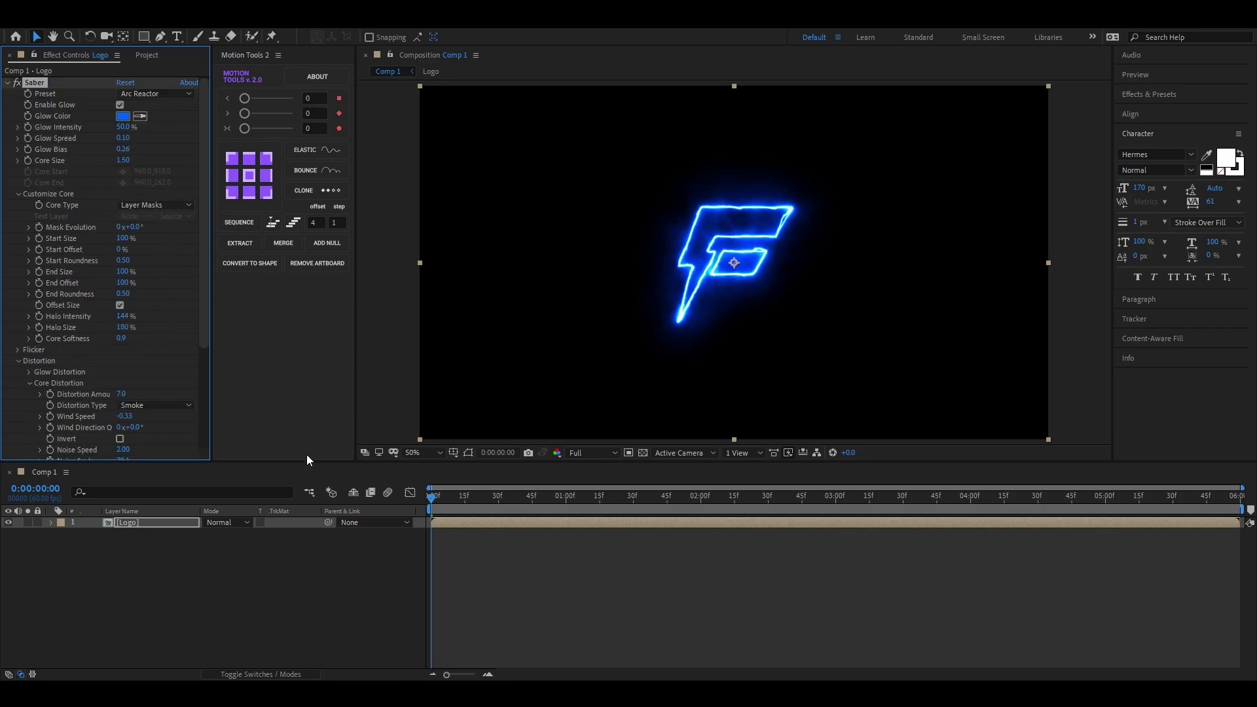
left_click(433, 503)
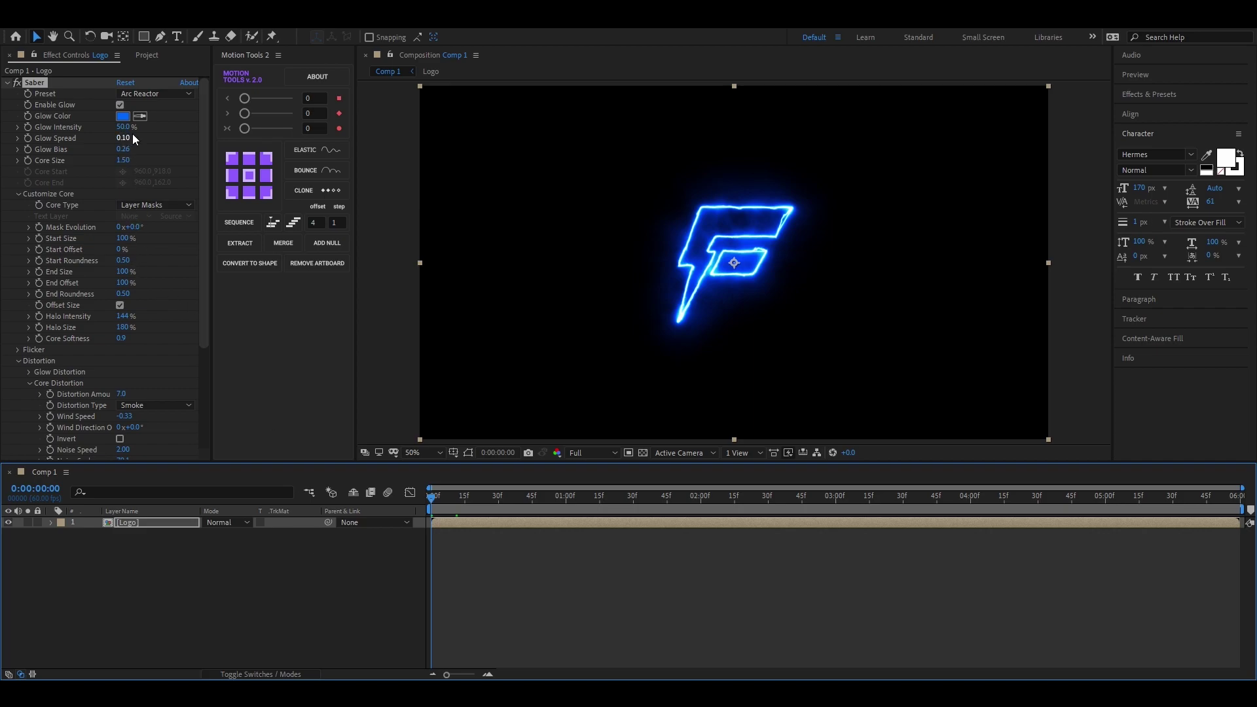
- Keep Saber's Render Settings composite mode at Transparent
scroll(132, 348, "down", 3)
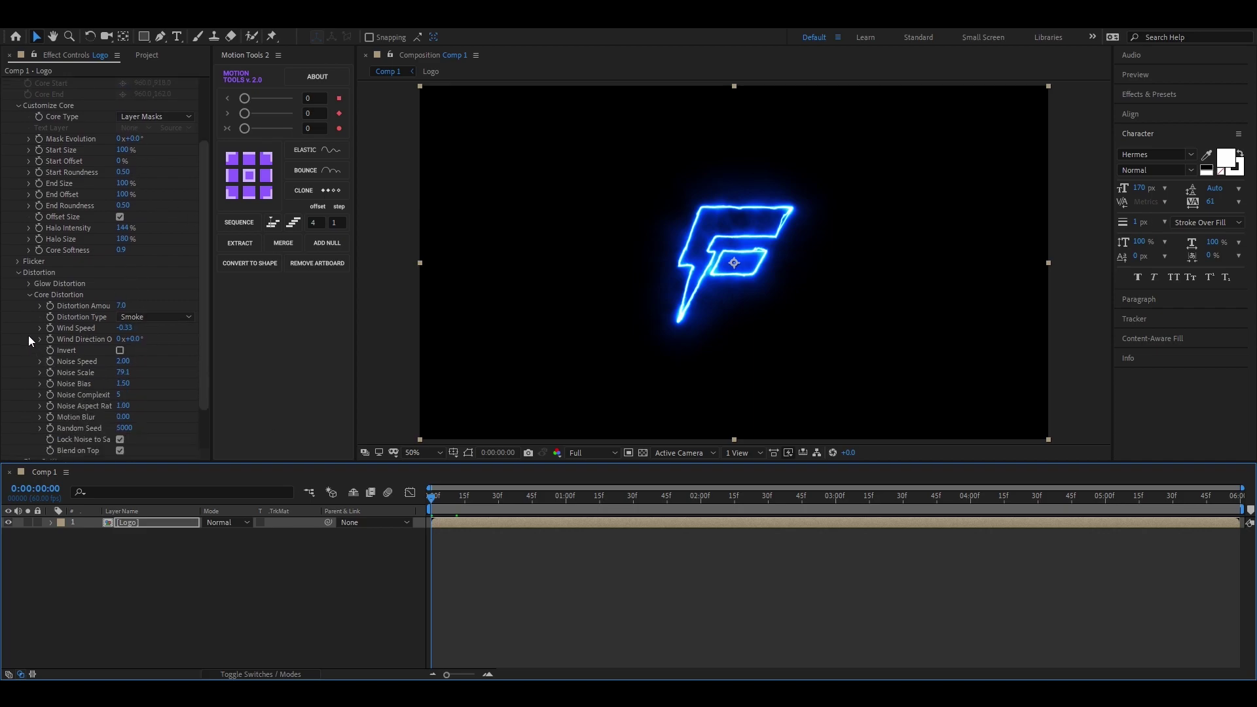
scroll(45, 377, "down", 2)
left_click(18, 420)
scroll(89, 433, "down", 4)
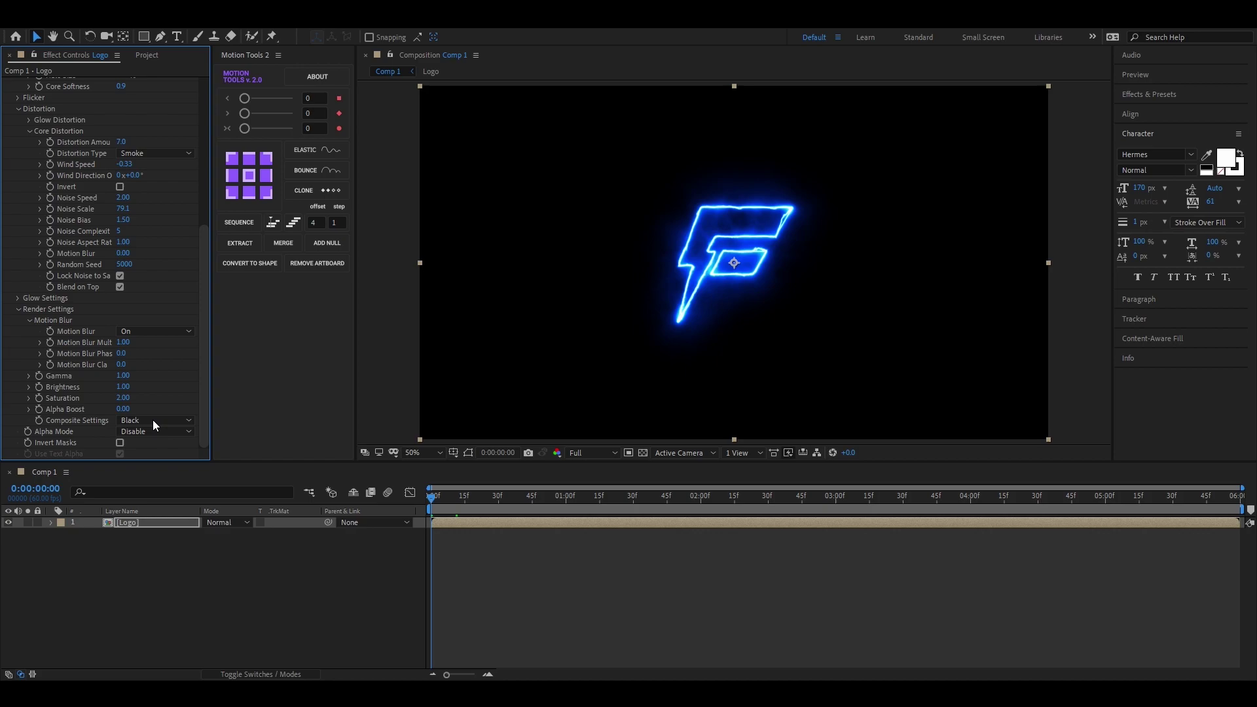
left_click(154, 419)
left_click(167, 432)
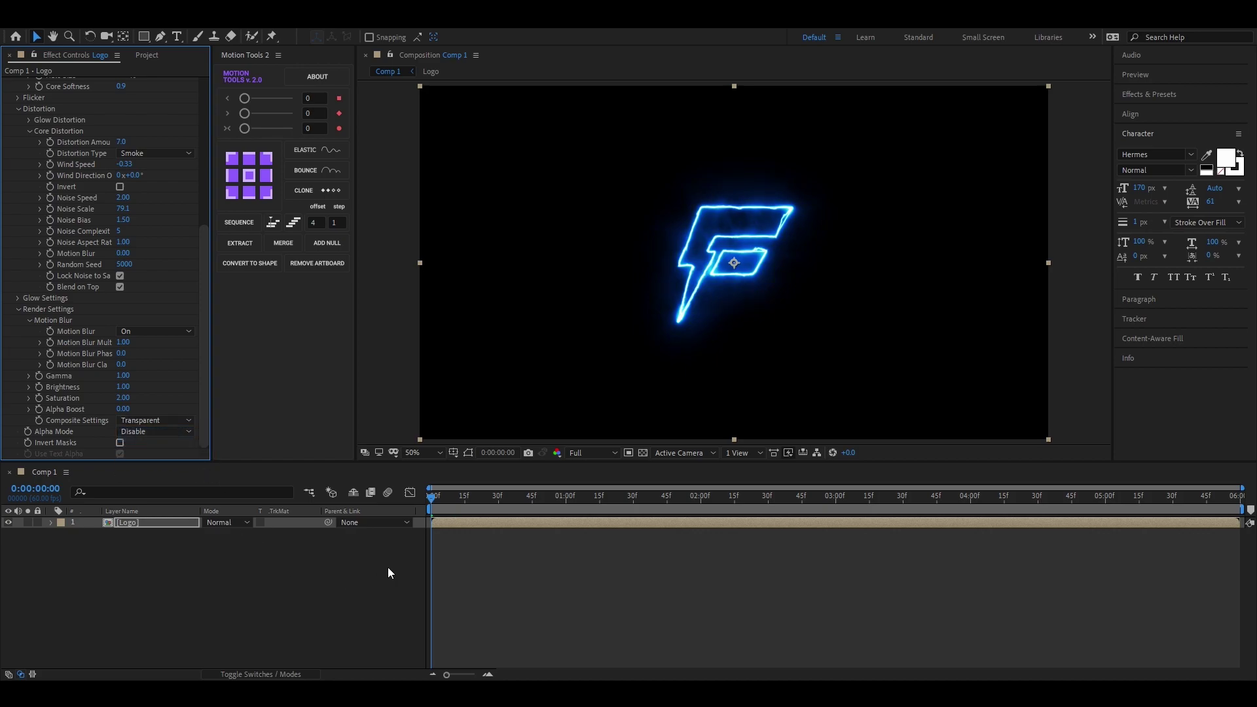
left_click(19, 310)
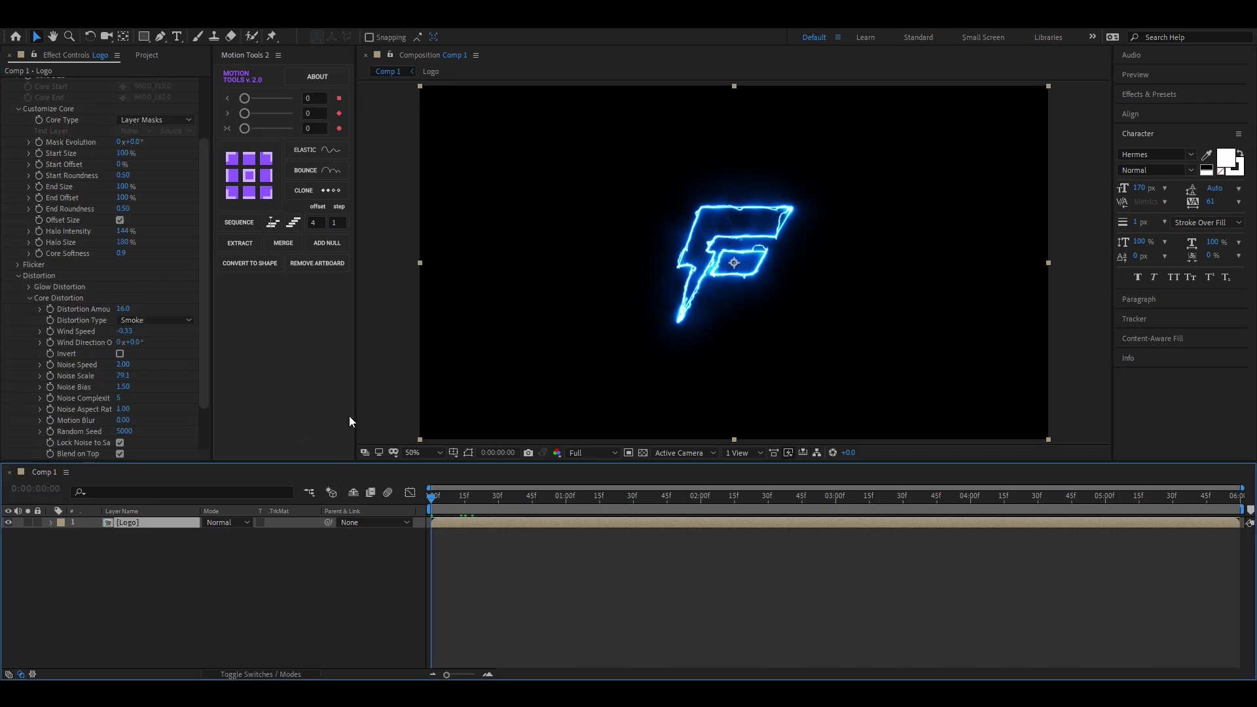
- Keyframe End Offset from 0% to 100% and scrub to preview the logo drawing on
left_click_drag(121, 200, 3, 203)
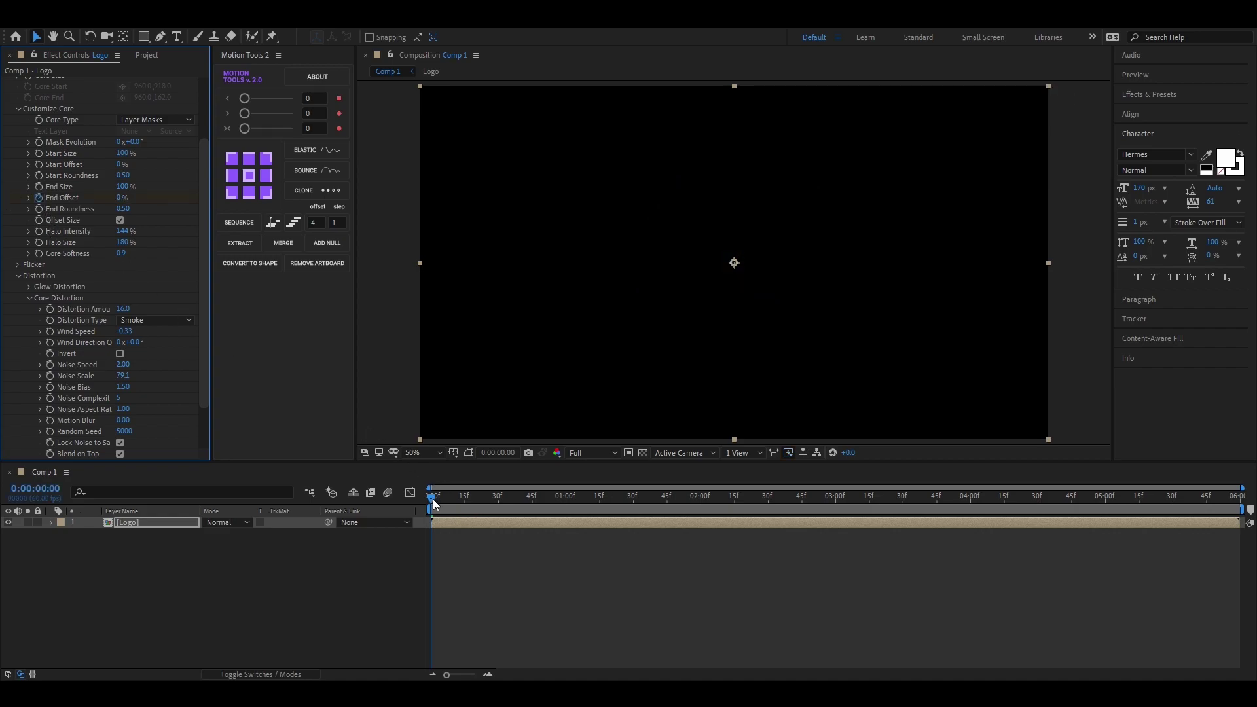
left_click_drag(434, 503, 636, 509)
key("ctrl+z")
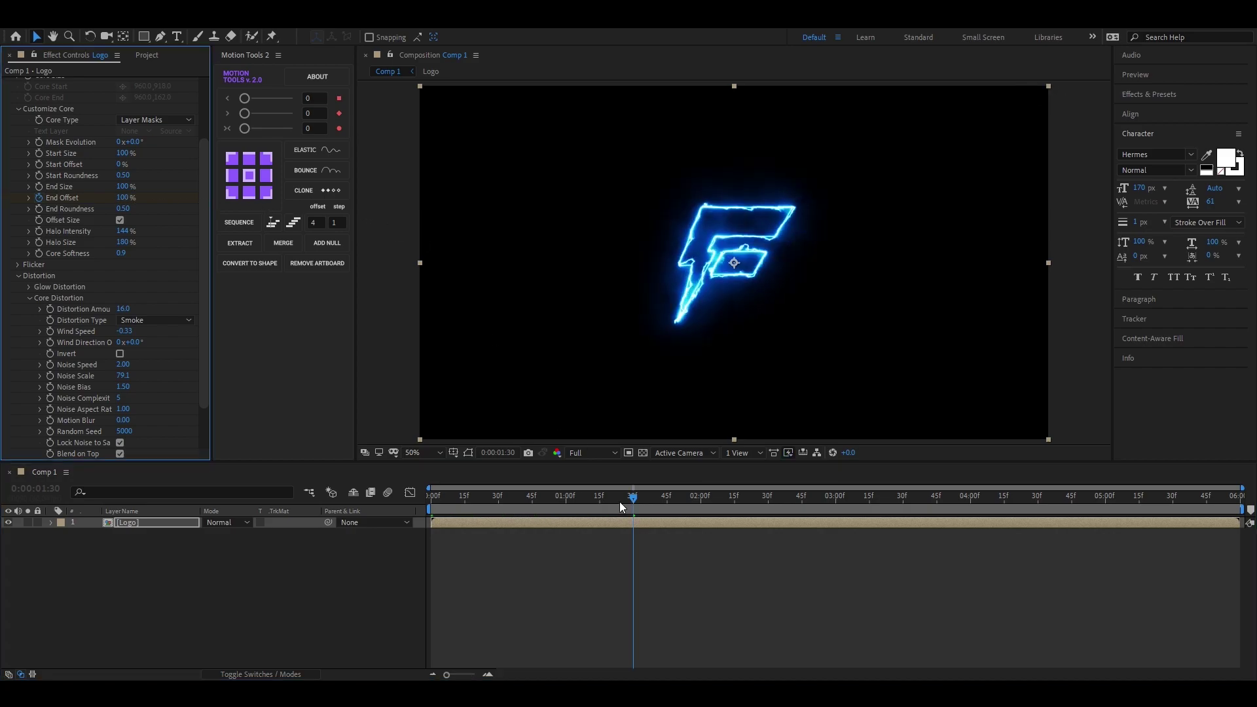
left_click_drag(495, 502, 701, 505)
- Keyframe Start Offset to reach 100% at 0:00:02:00 and preview the trail-off
left_click(40, 164)
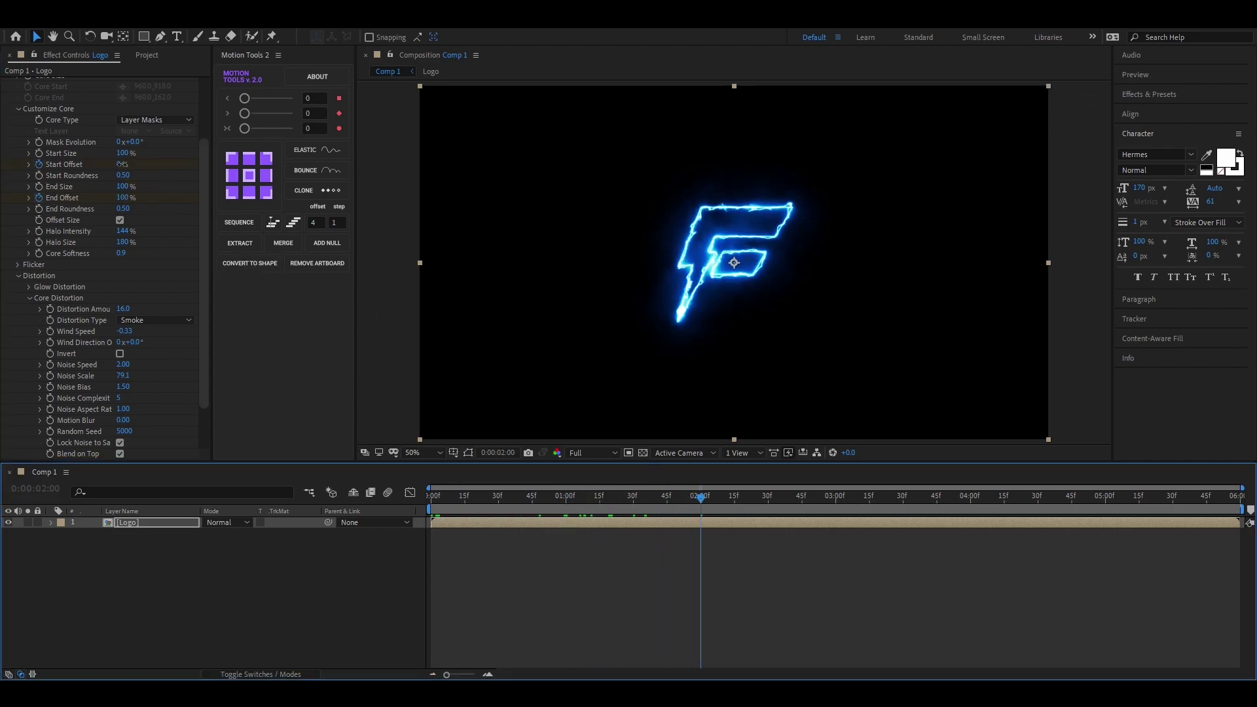
left_click_drag(122, 165, 150, 164)
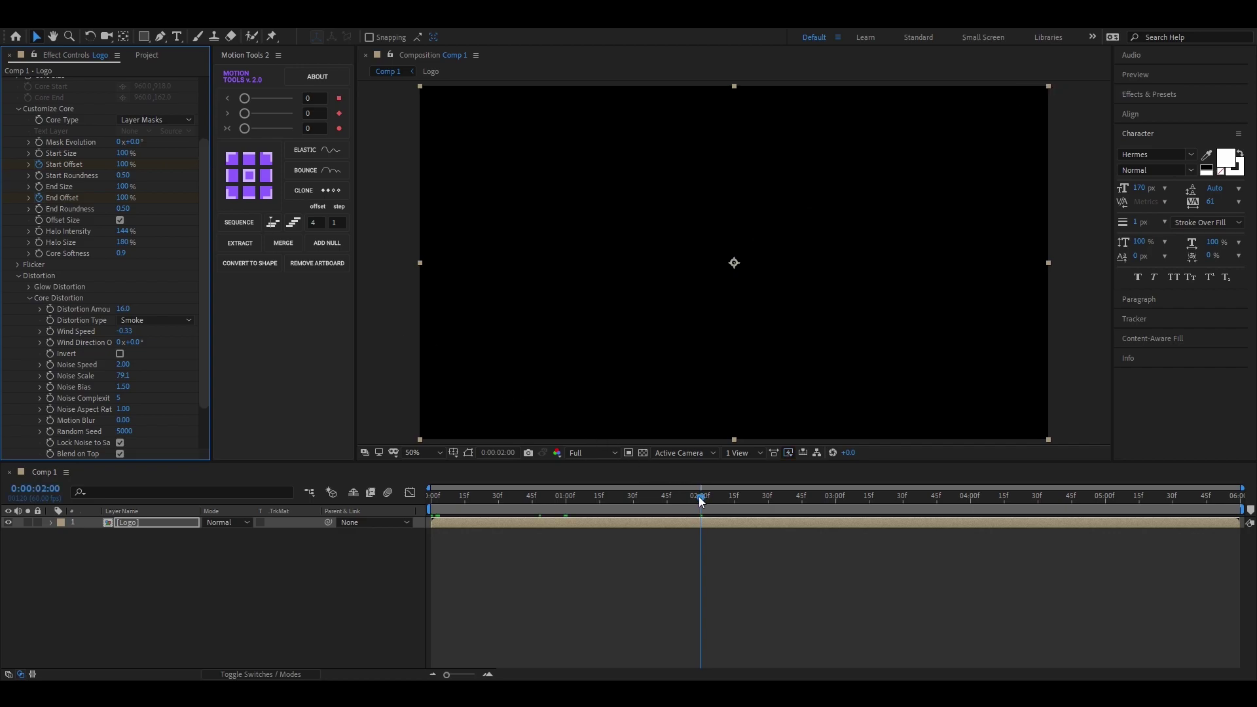
left_click_drag(699, 499, 583, 525)
- Delete the Logo layer's Mask Path keyframes
left_click(121, 544)
left_click(138, 524)
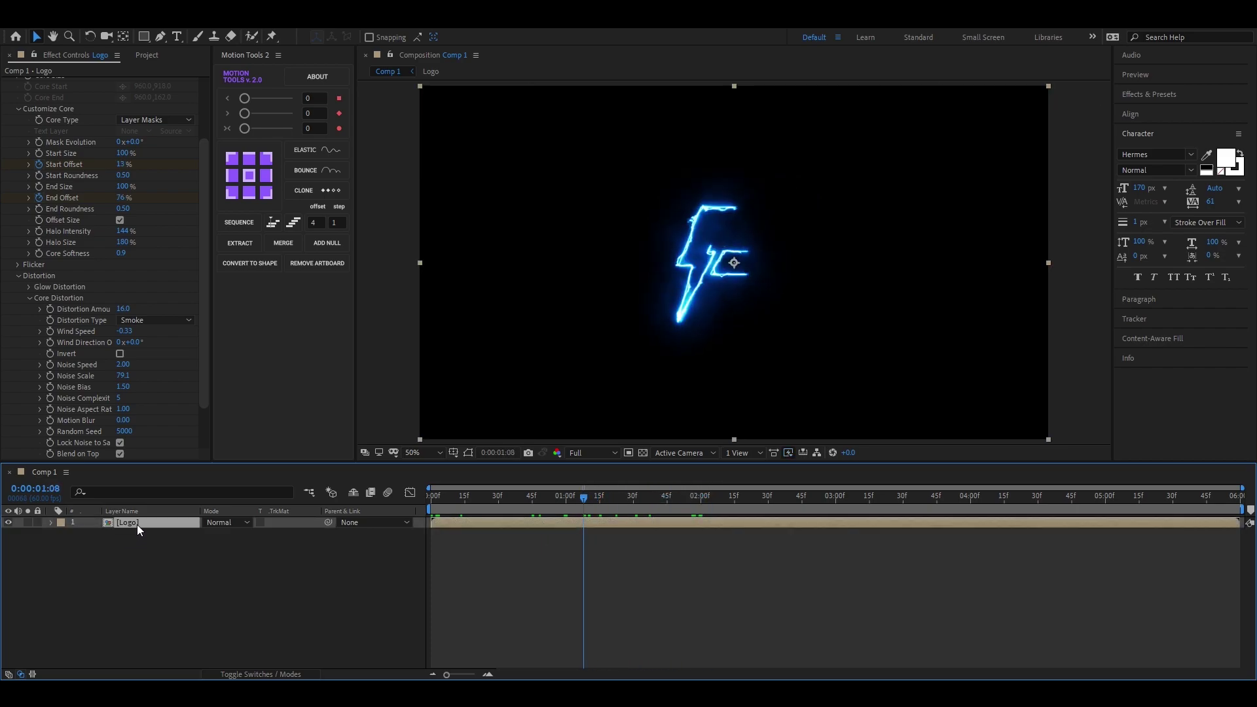
key("u")
left_click_drag(466, 539, 414, 577)
key("u")
key("u")
key("Delete")
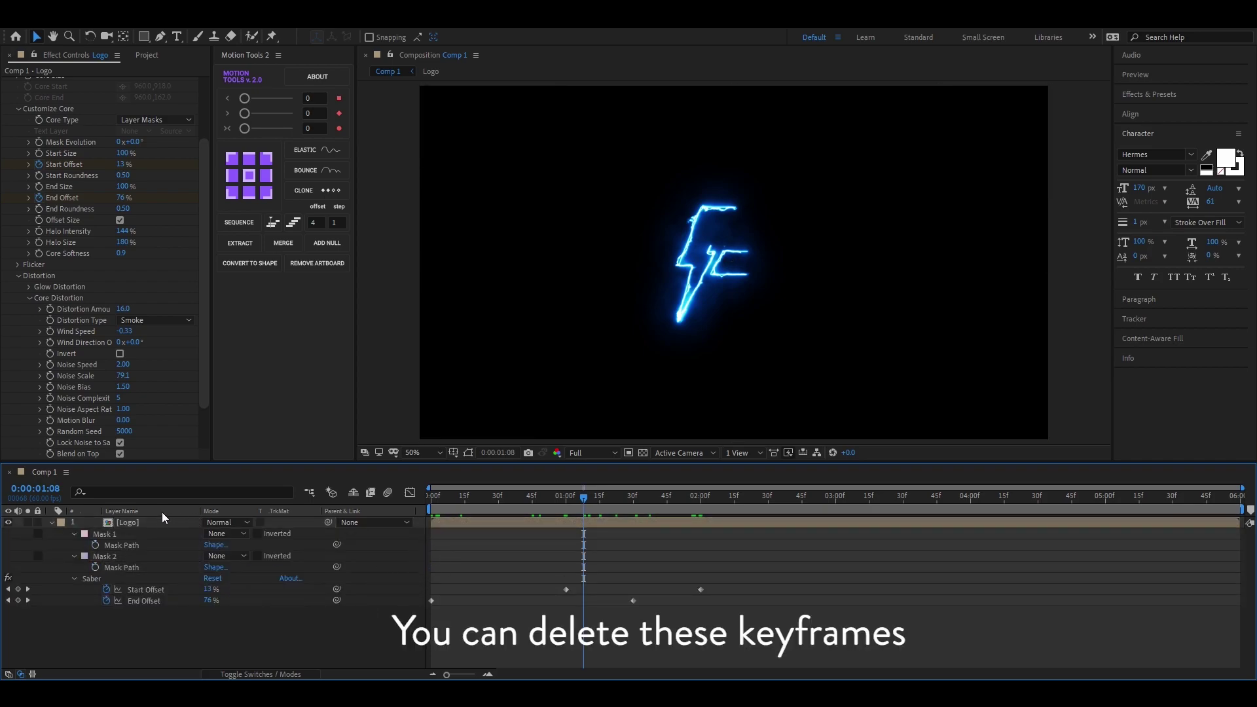
left_click(152, 522)
key("u")
key("u")
key("u")
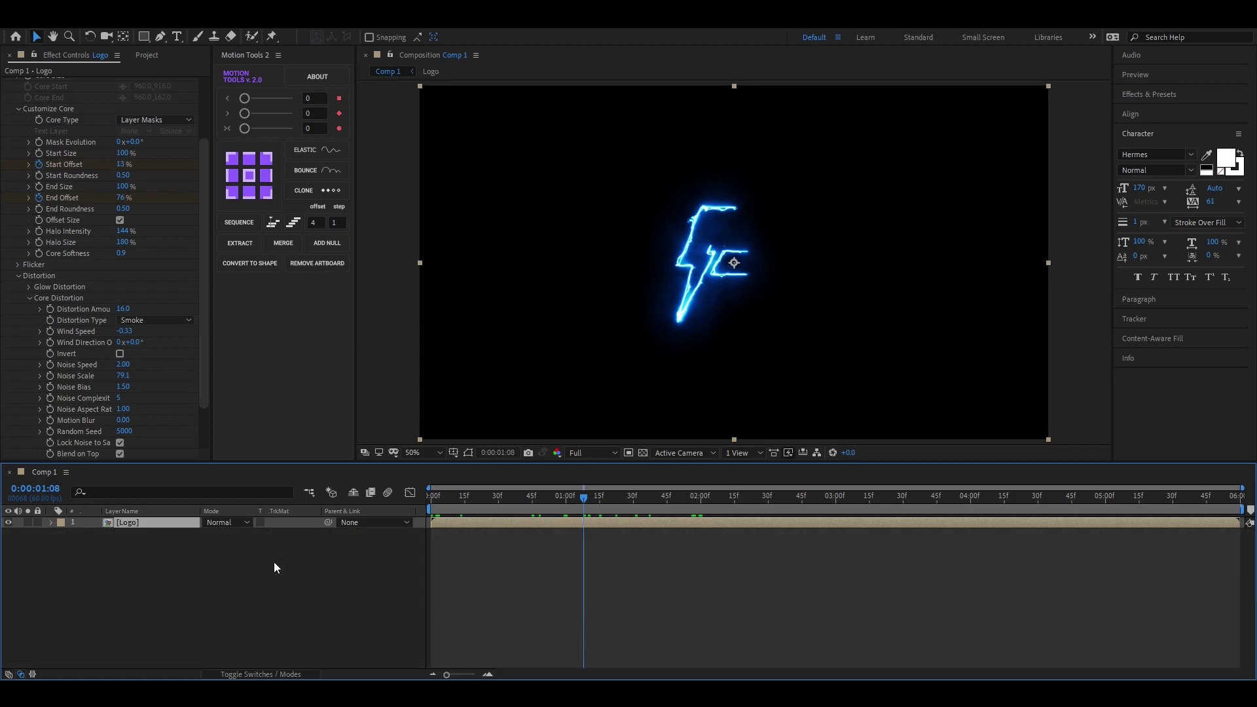
left_click(273, 562)
left_click(167, 522)
key("u")
left_click(552, 535)
- Set Saber End Offset to 50% at 0:00:01:30 and preview the stroke
left_click(567, 499)
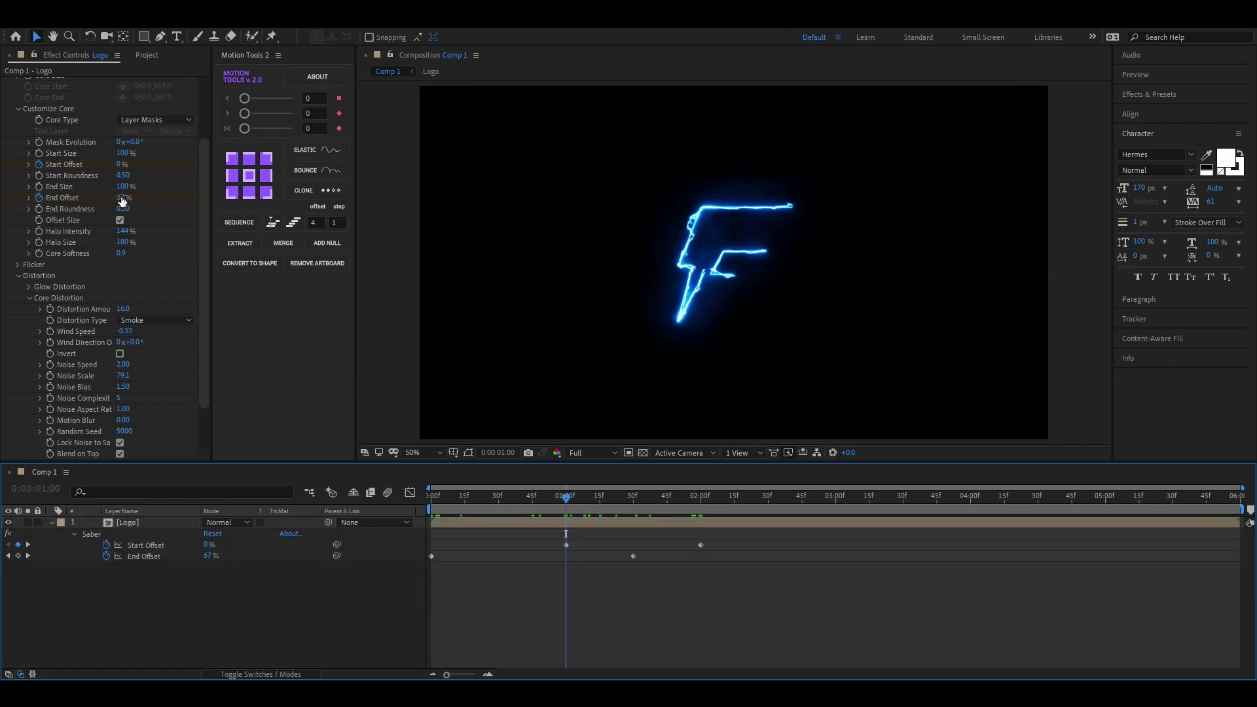
left_click_drag(575, 501, 633, 505)
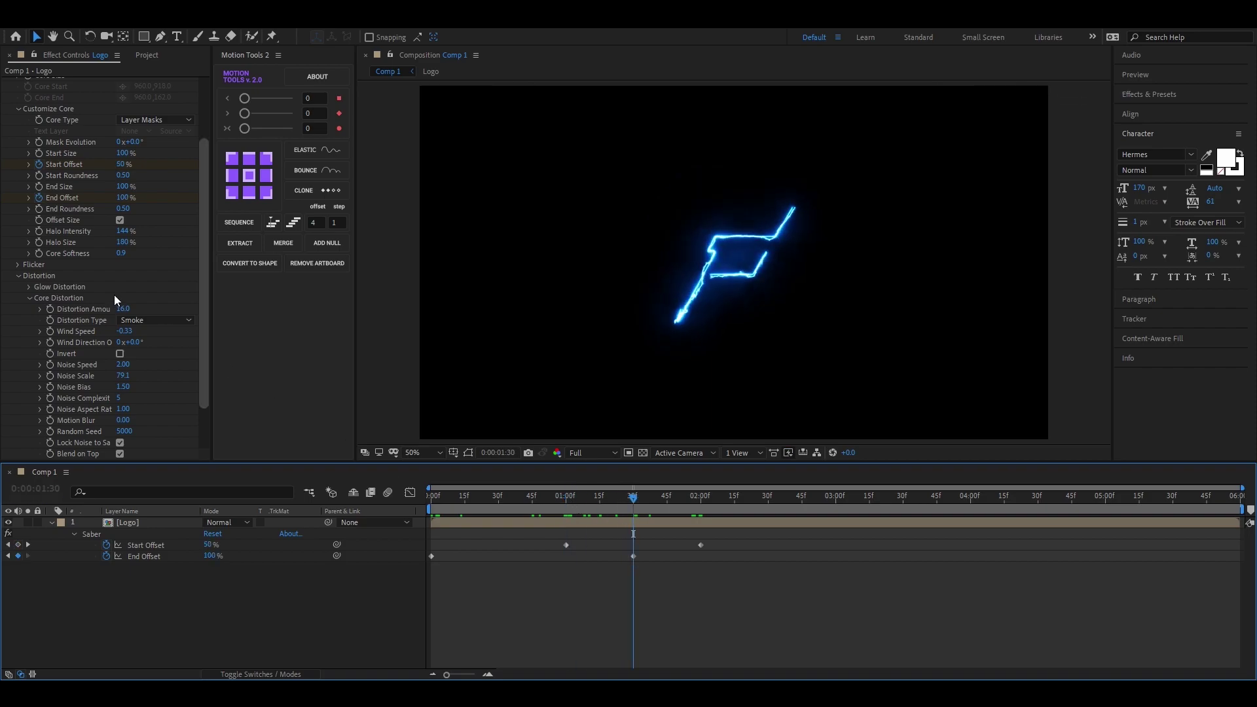
left_click(124, 198)
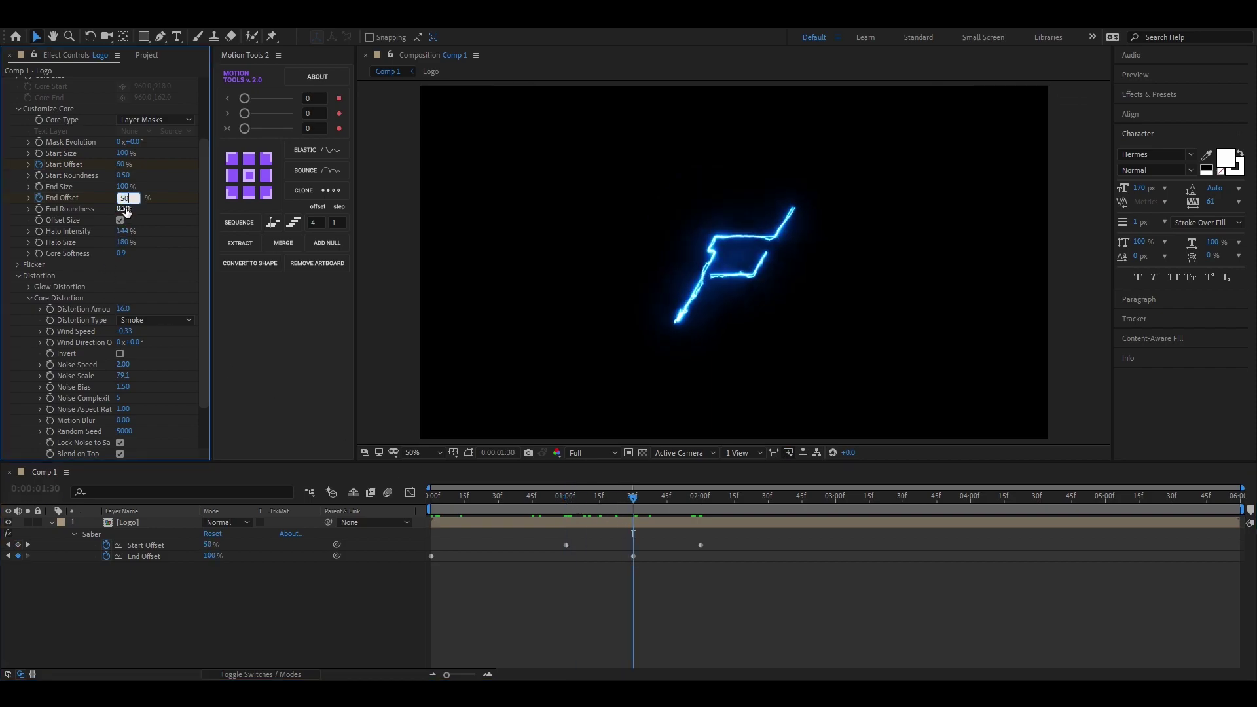
type("50")
left_click(448, 419)
left_click_drag(634, 499, 568, 512)
- Slide the Logo layer earlier, set Start Offset to 50, and preview from the start
left_click_drag(531, 522, 394, 552)
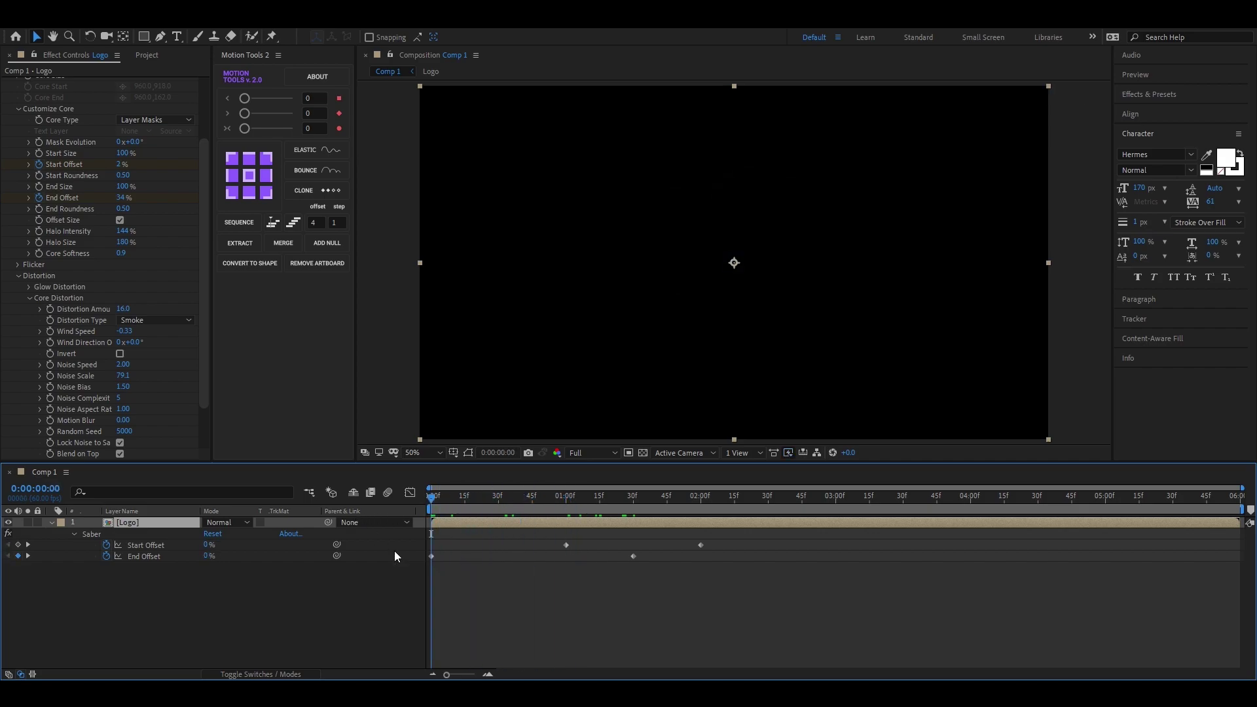
left_click_drag(459, 504, 700, 515)
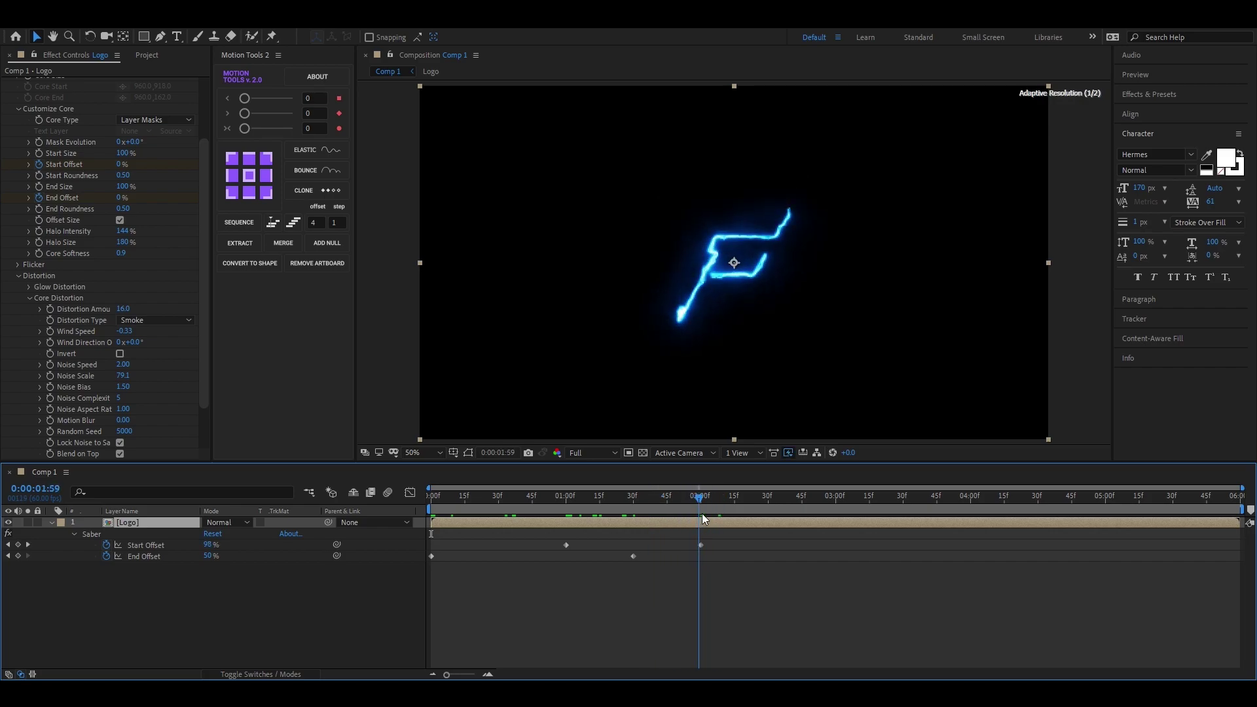
left_click(125, 165)
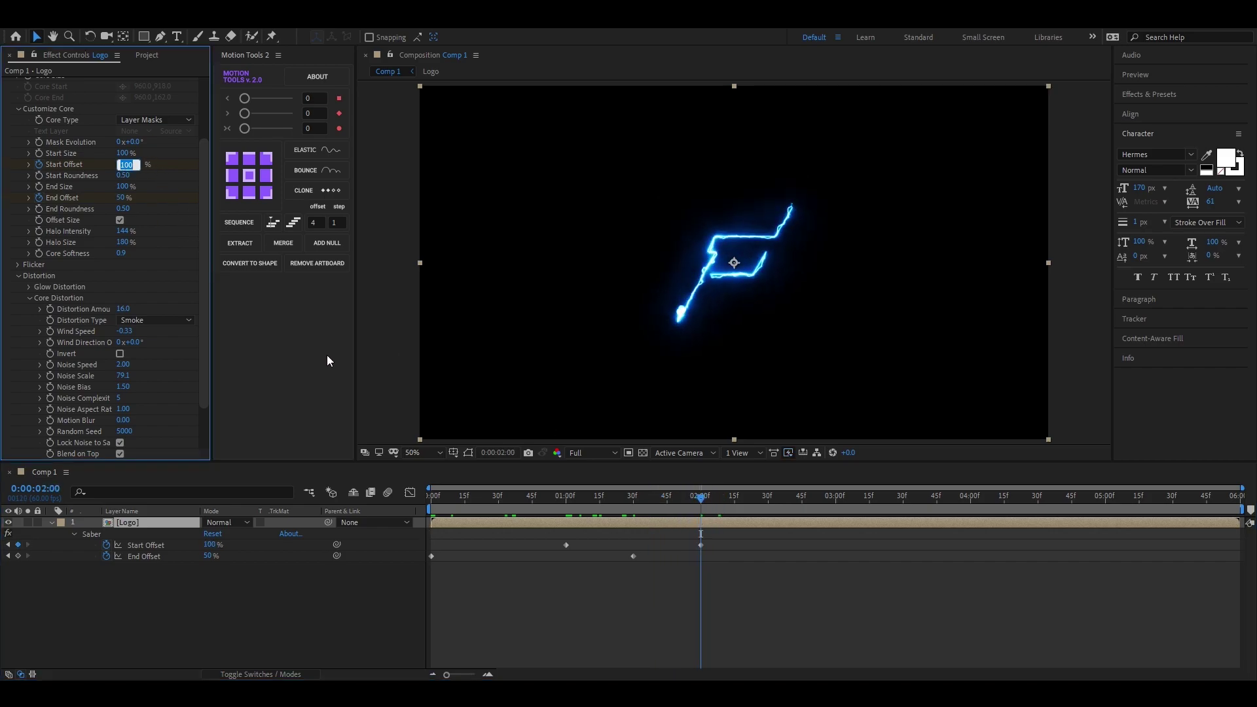
type("50")
key("Return")
left_click_drag(704, 500, 435, 524)
left_click(246, 572)
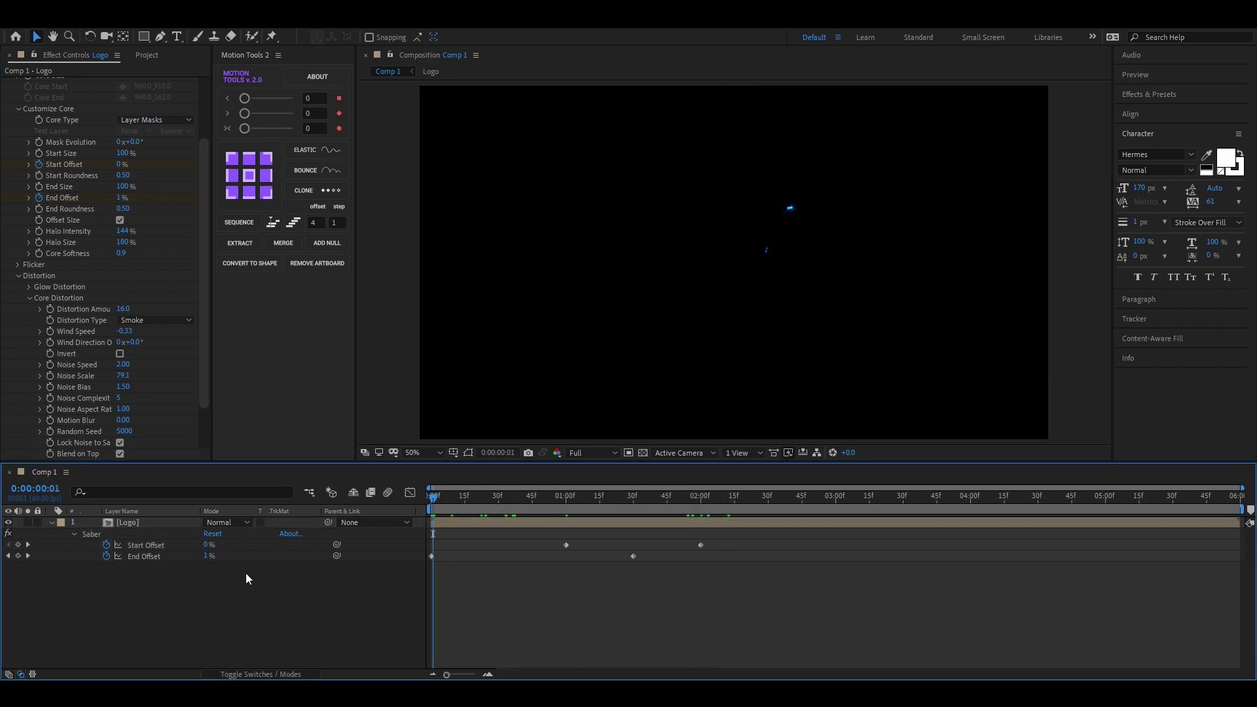
- Duplicate the Logo layer and set the top copy's Saber Glow Color to orange ED7A3B
left_click(150, 524)
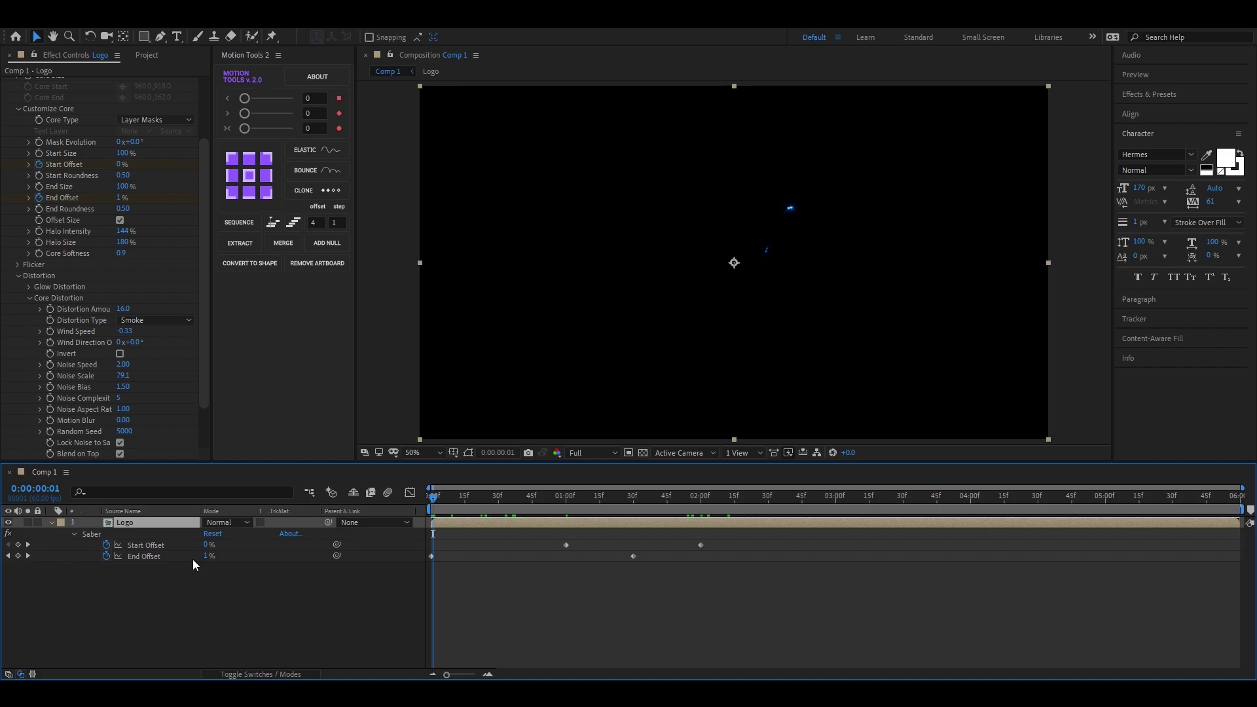
key("ctrl+d")
left_click(130, 544)
left_click(136, 522)
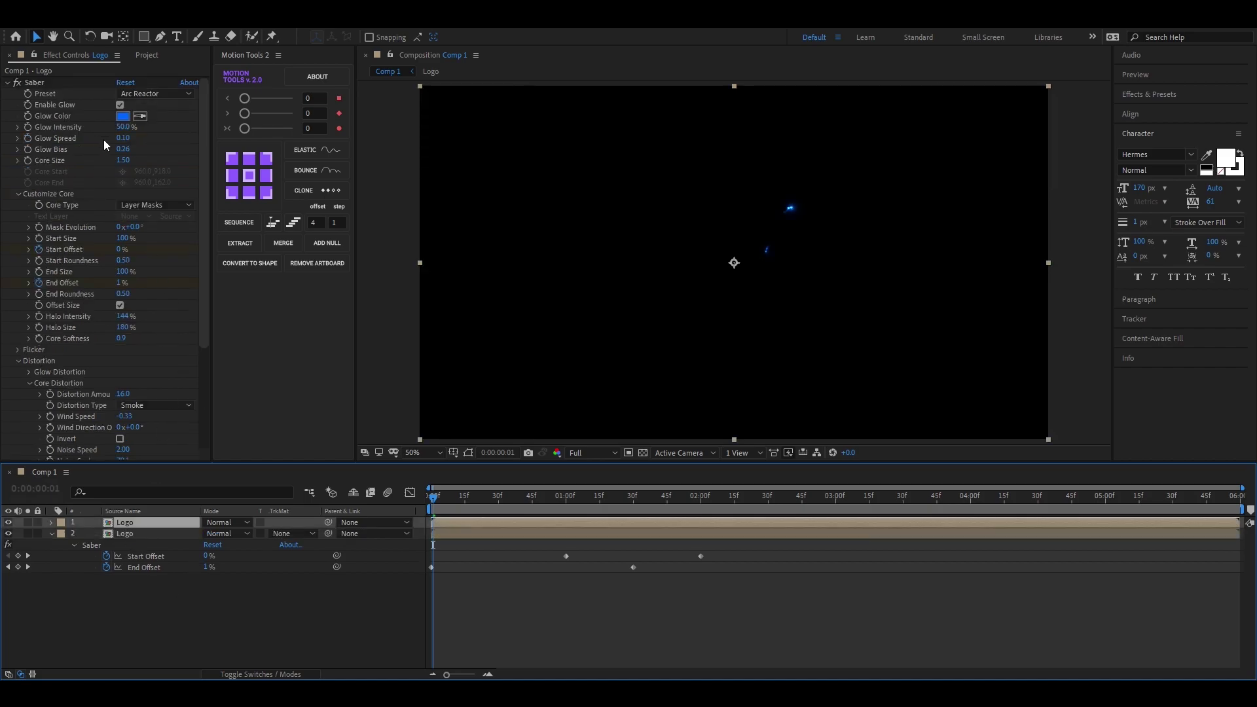
left_click_drag(446, 488, 514, 496)
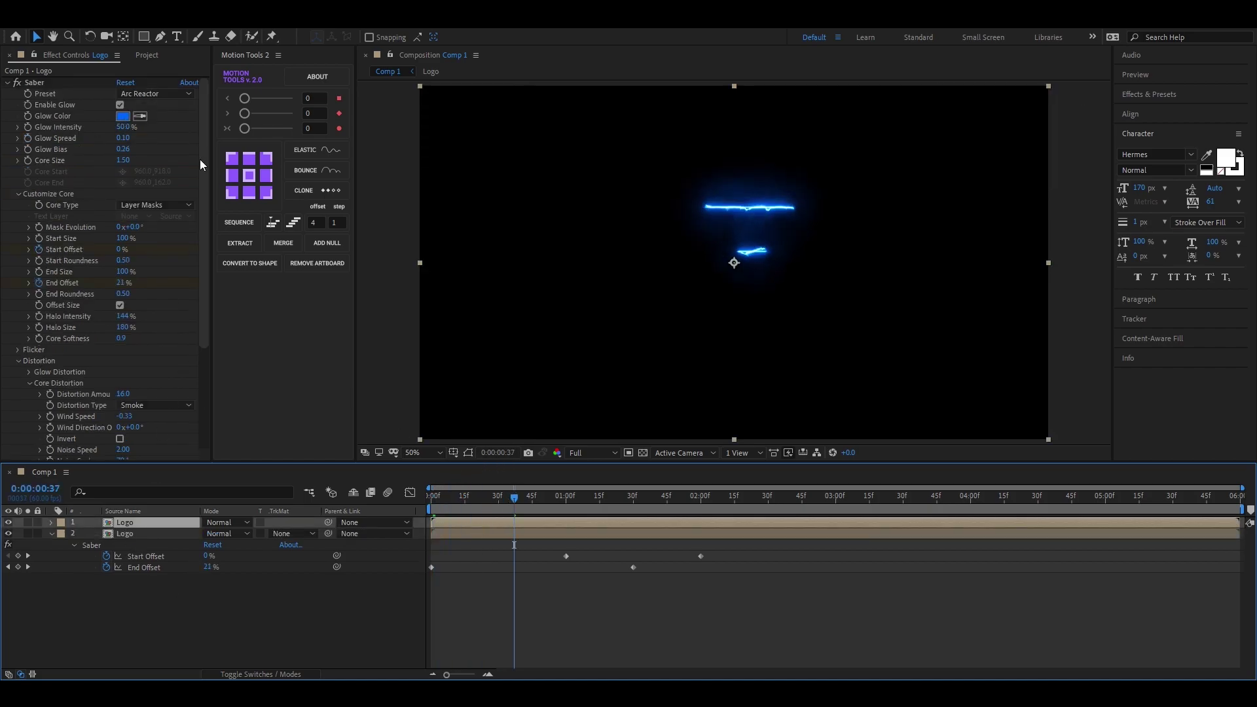
left_click(127, 116)
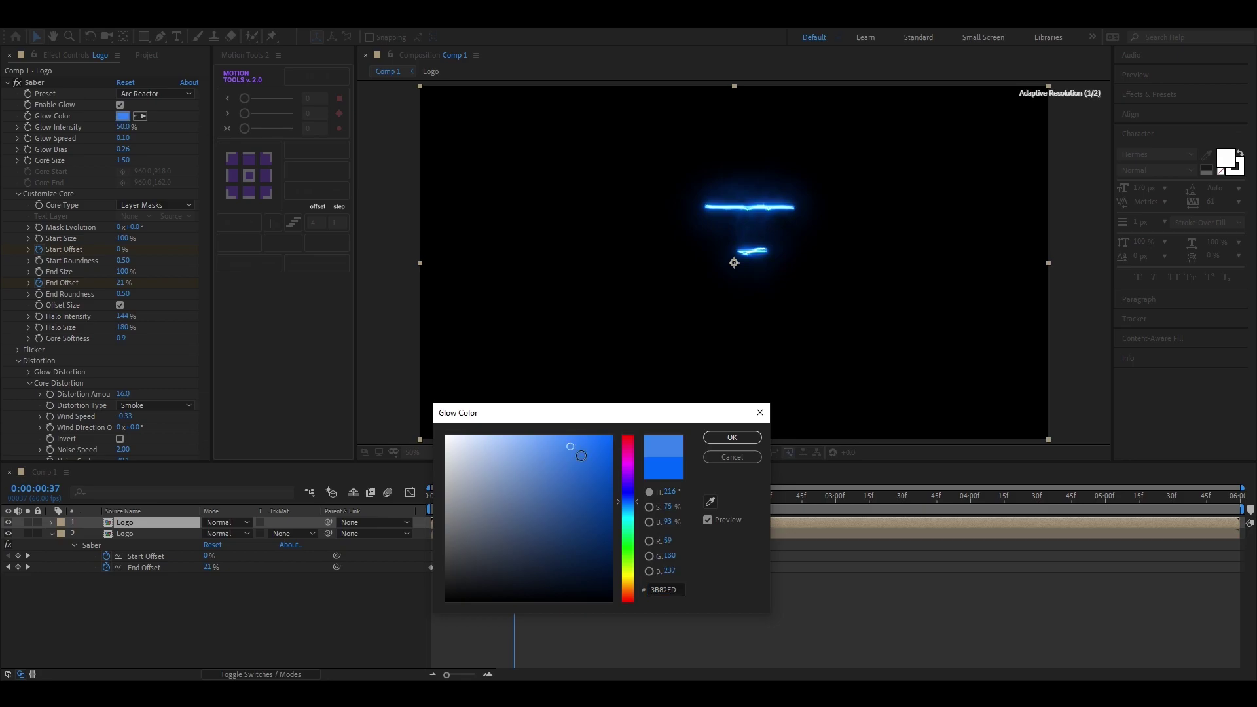
left_click_drag(623, 501, 629, 596)
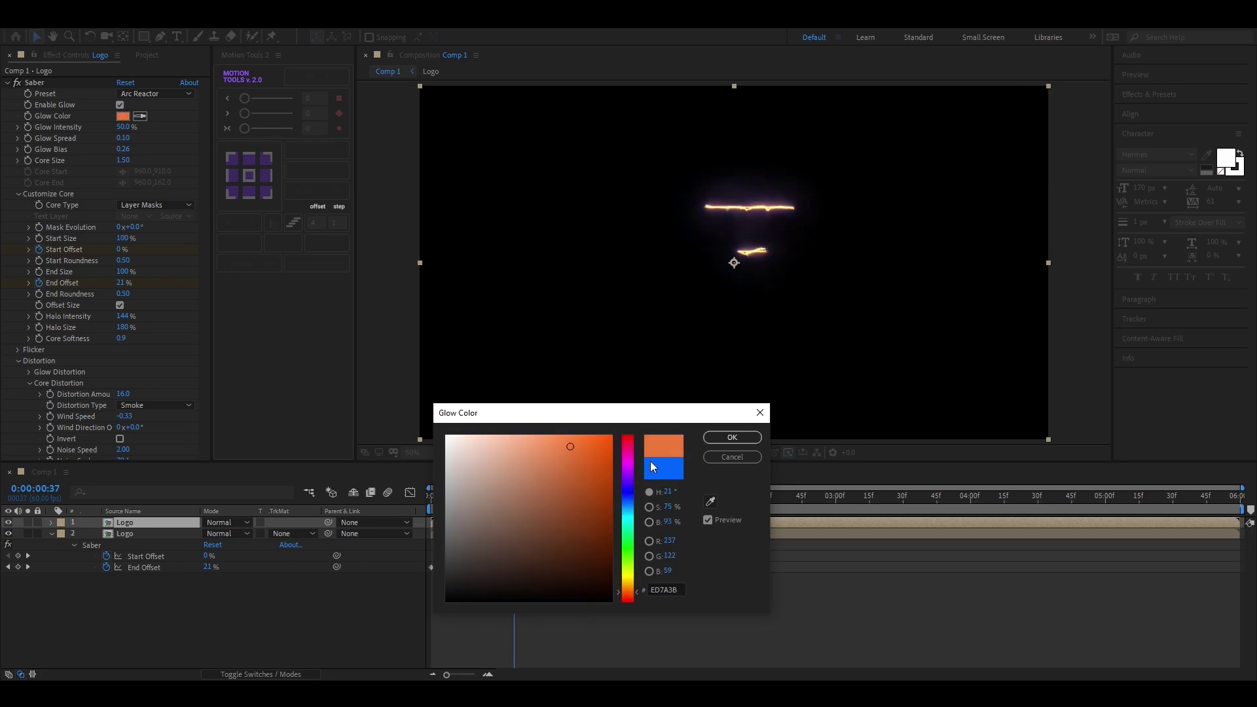
left_click(751, 442)
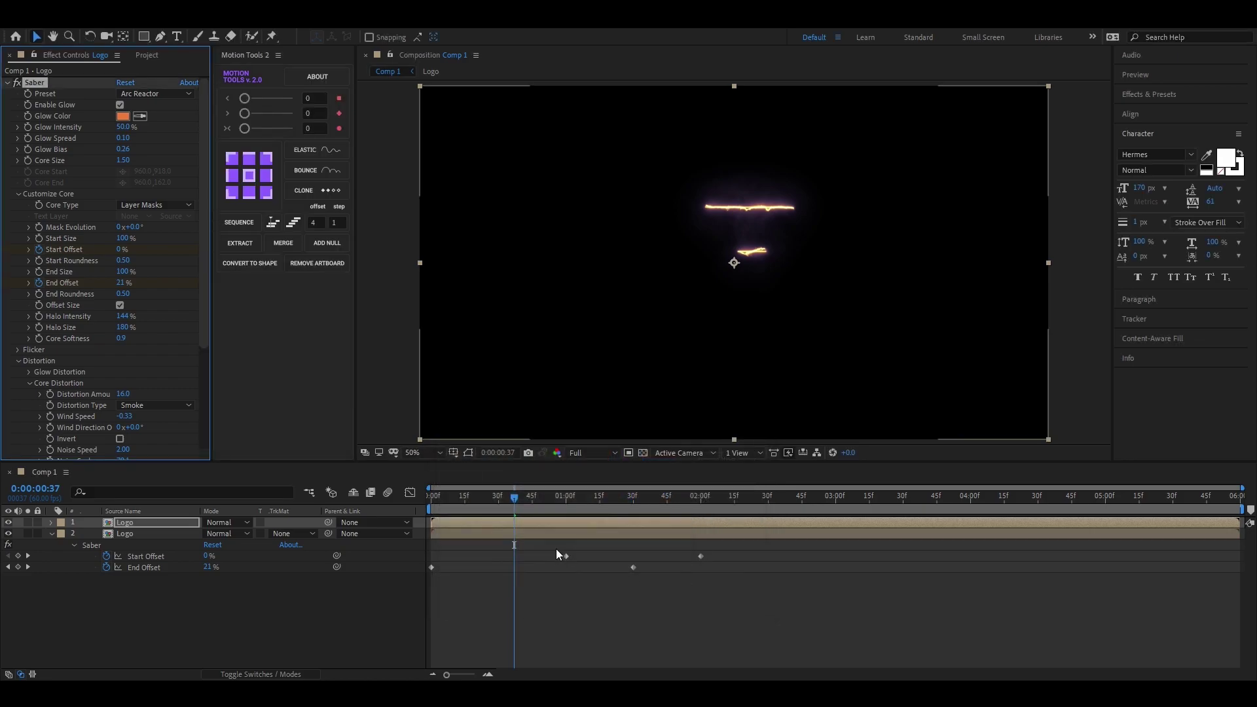
- Scrub the orange copy's Mask Evolution to about 0x+110° and compare both strokes
left_click(446, 502)
left_click_drag(456, 510, 551, 515)
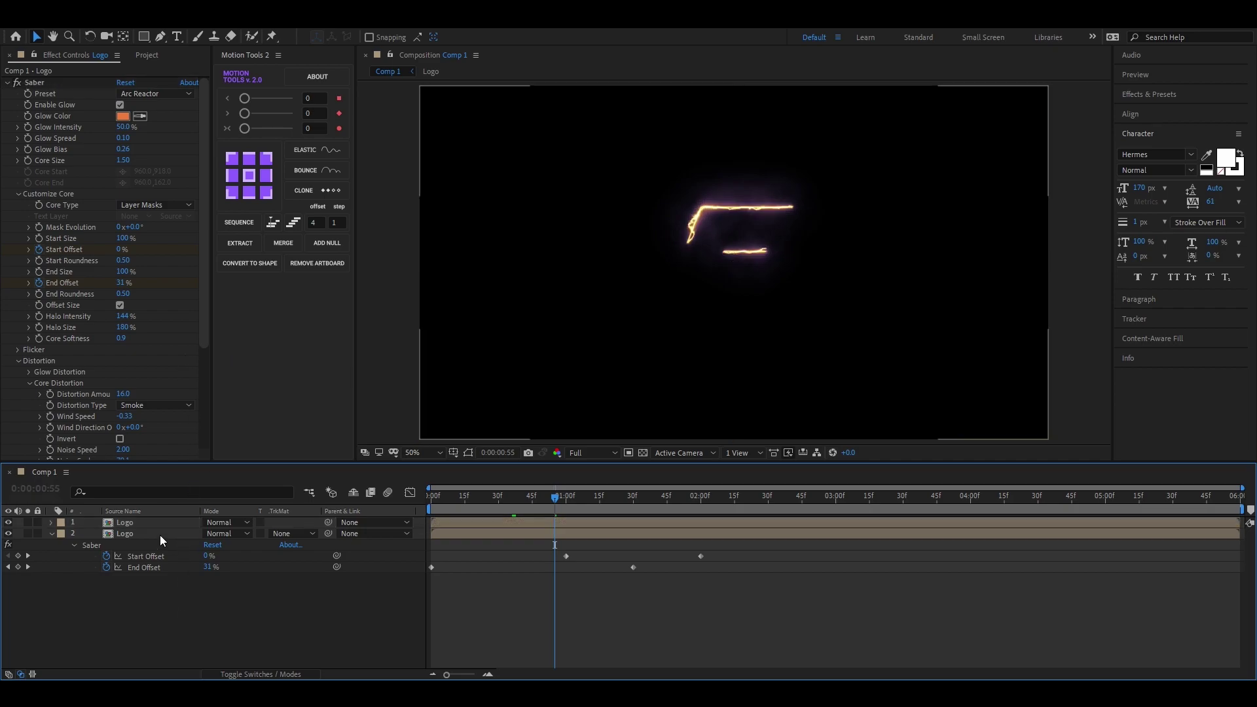
left_click(146, 523)
left_click_drag(133, 226, 211, 224)
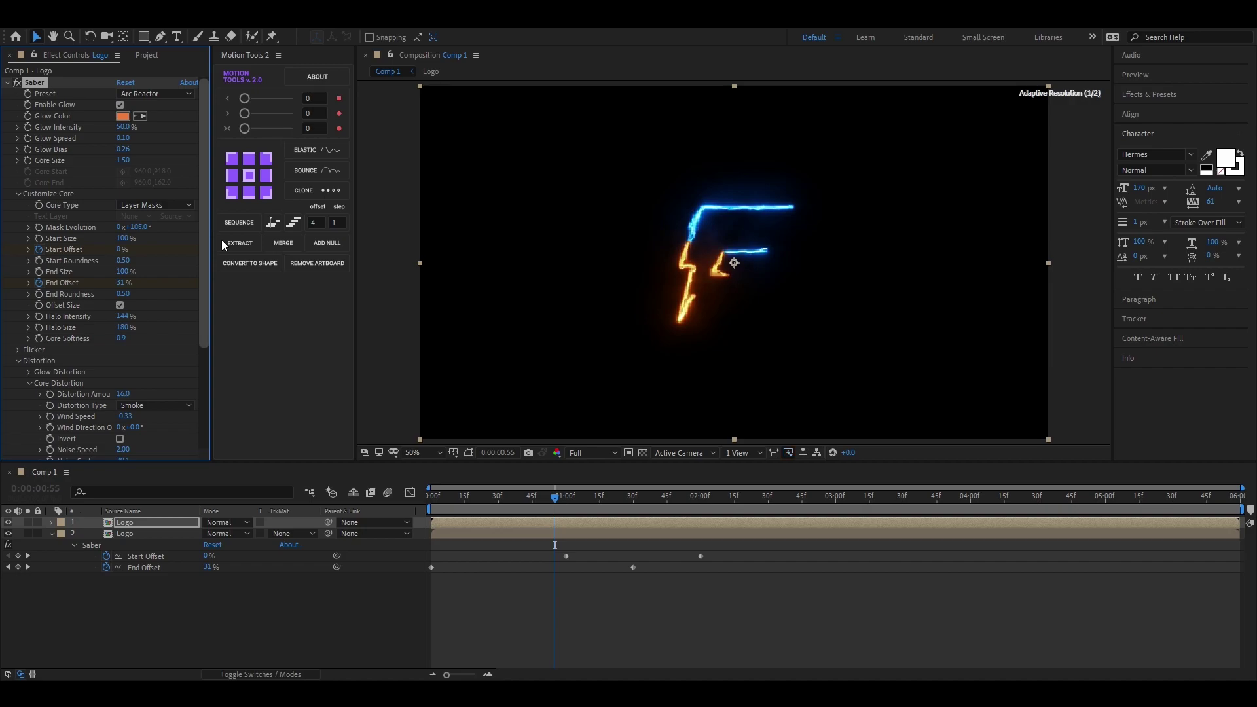
left_click_drag(555, 502, 634, 504)
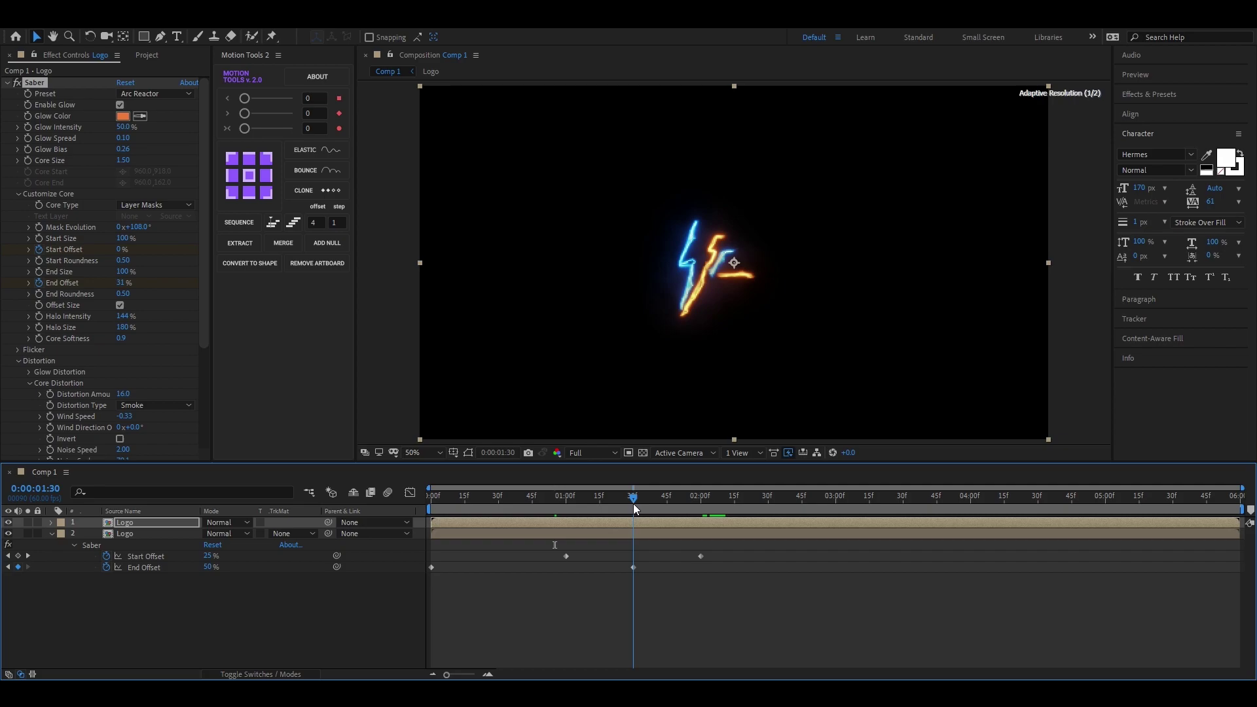
left_click_drag(146, 233, 148, 232)
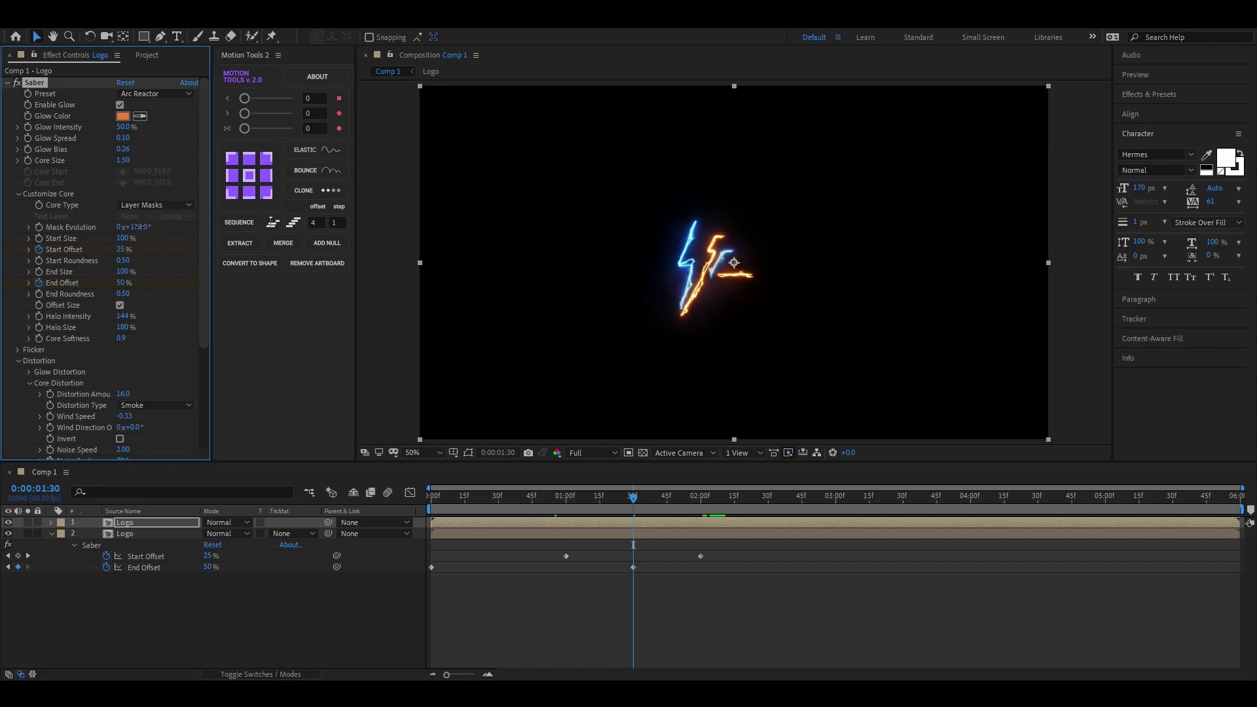
- Reveal the animated offsets and select both layers' Start Offset keyframes
left_click(553, 524)
key("u")
left_click_drag(538, 534, 542, 592)
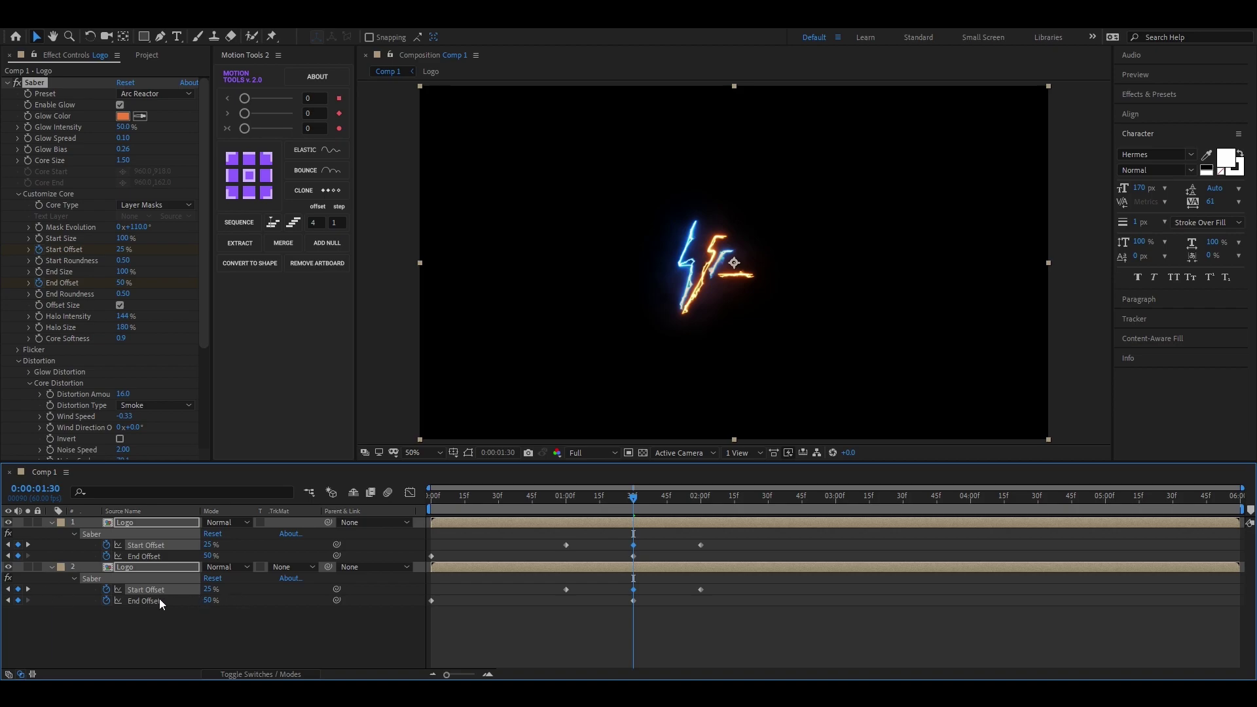
- Push both layers' Start Offset keyframes later and set orange Mask Evolution near 180°
left_click_drag(701, 545, 850, 544)
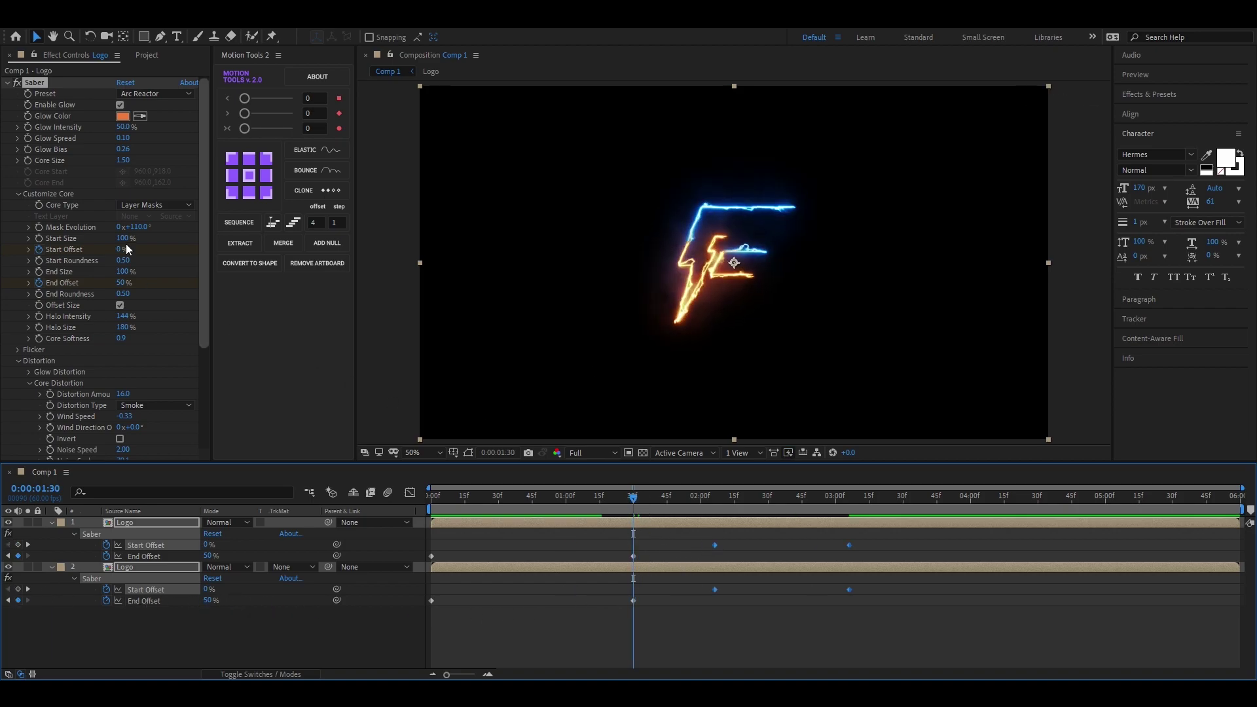
left_click(150, 604)
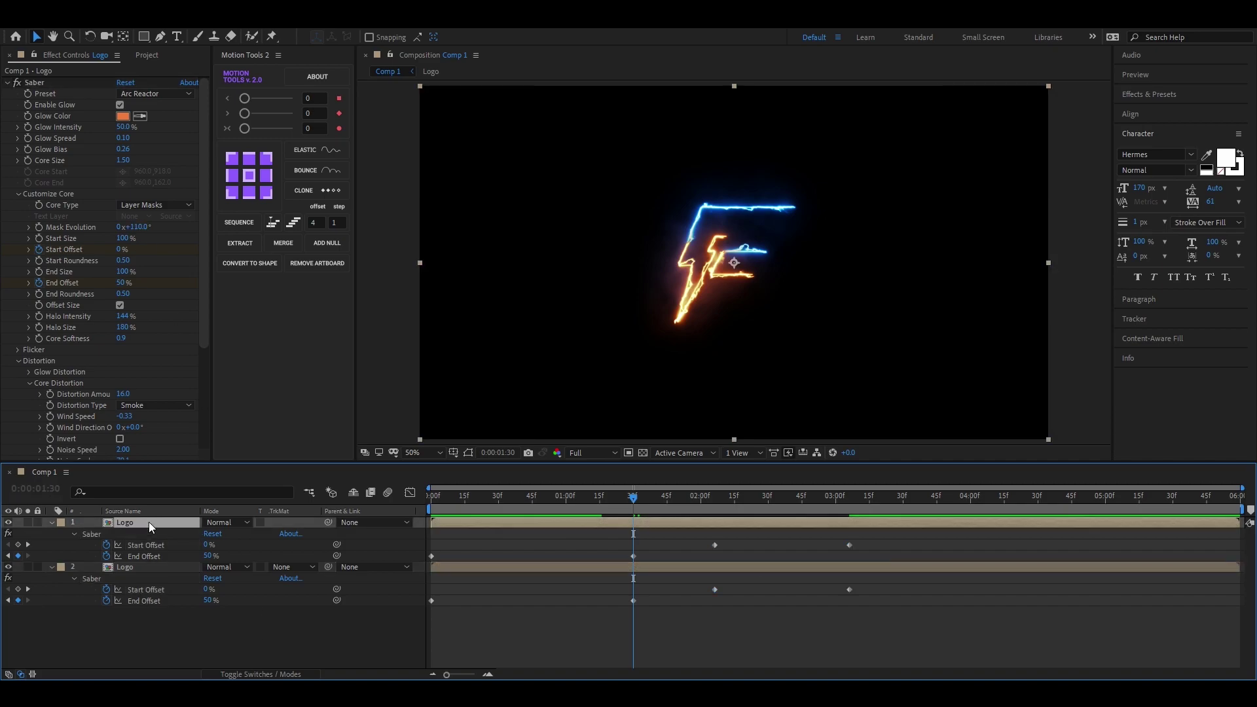
left_click_drag(139, 227, 194, 222)
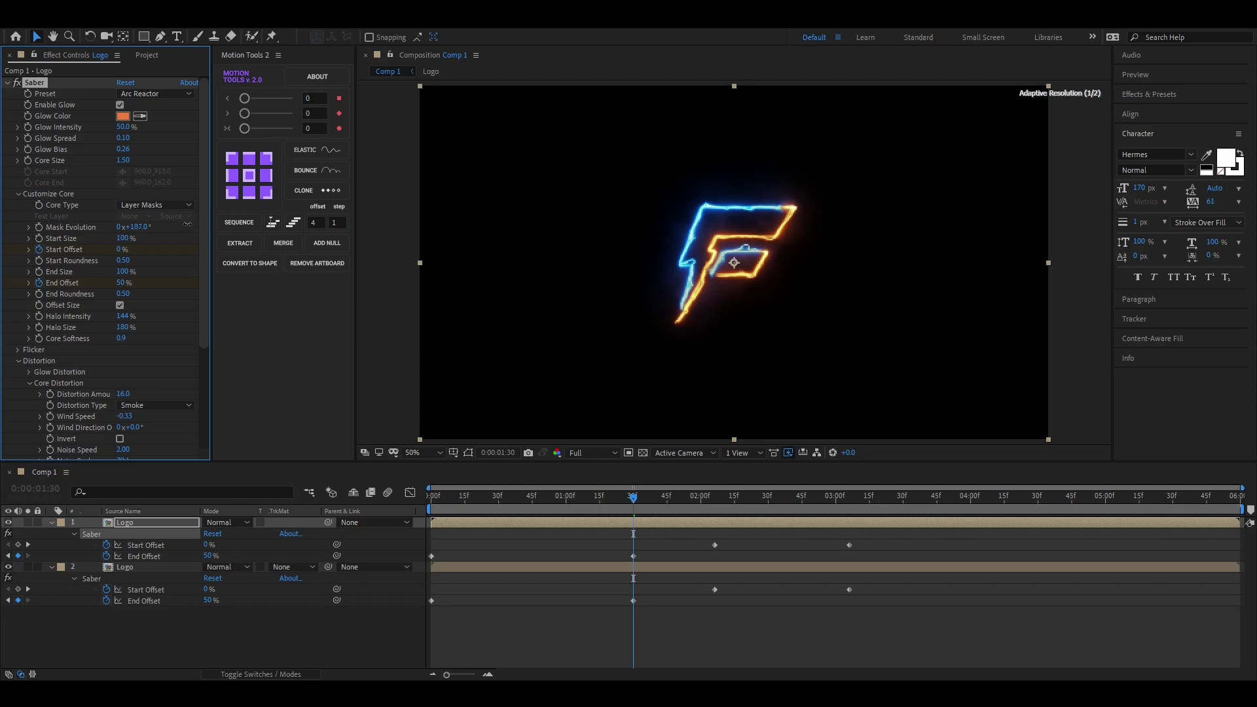
left_click_drag(187, 225, 179, 229)
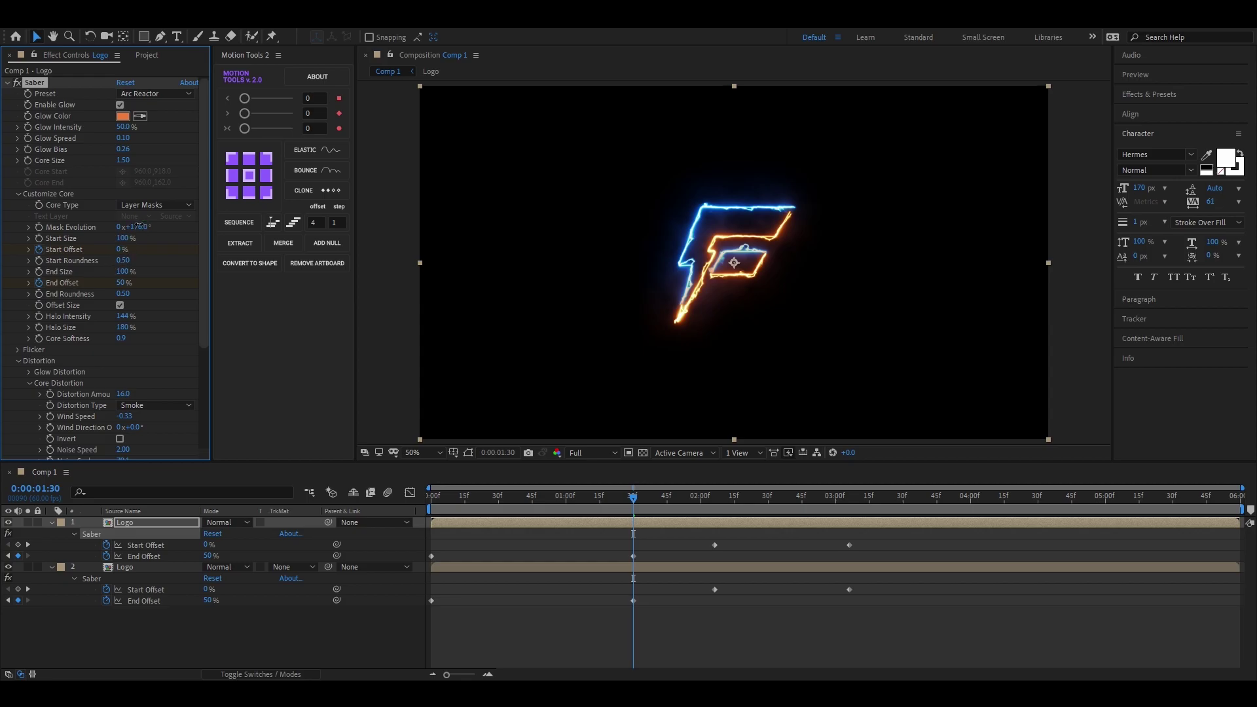
left_click_drag(139, 226, 143, 226)
- Nudge all four Start Offset keyframes slightly earlier, around 1:15 and 2:15, and preview
left_click_drag(698, 539, 879, 609)
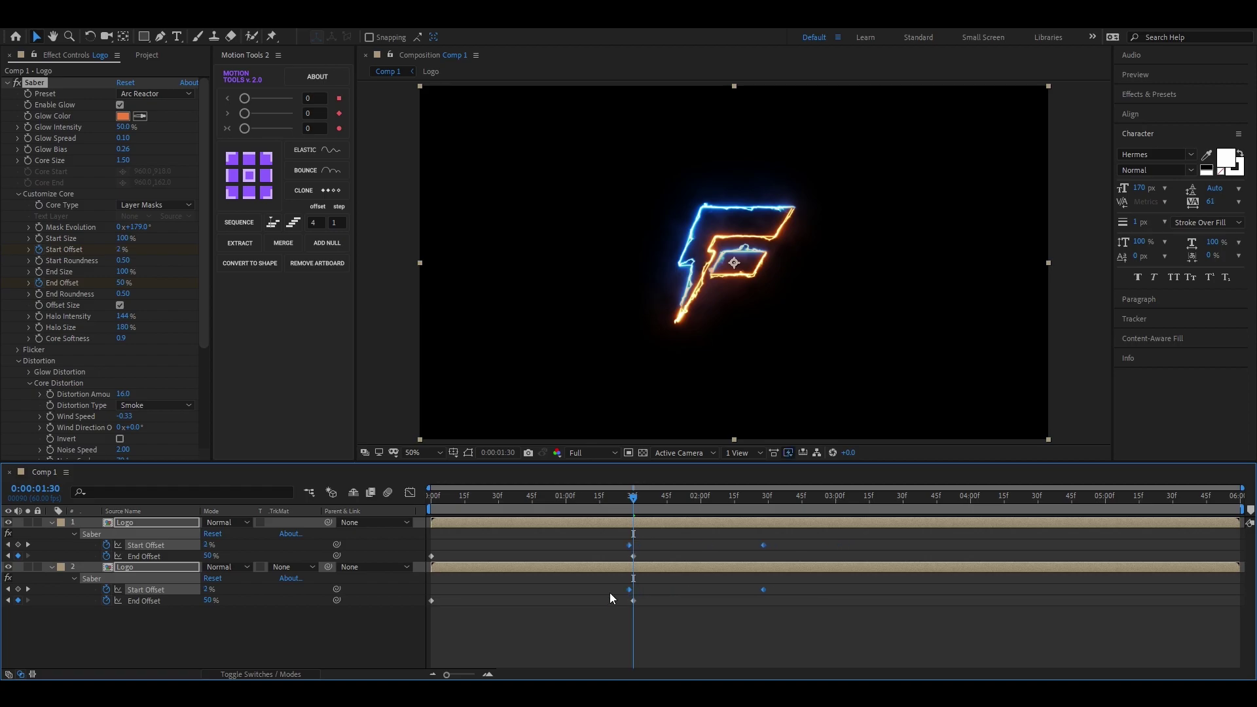
left_click_drag(611, 592, 599, 592)
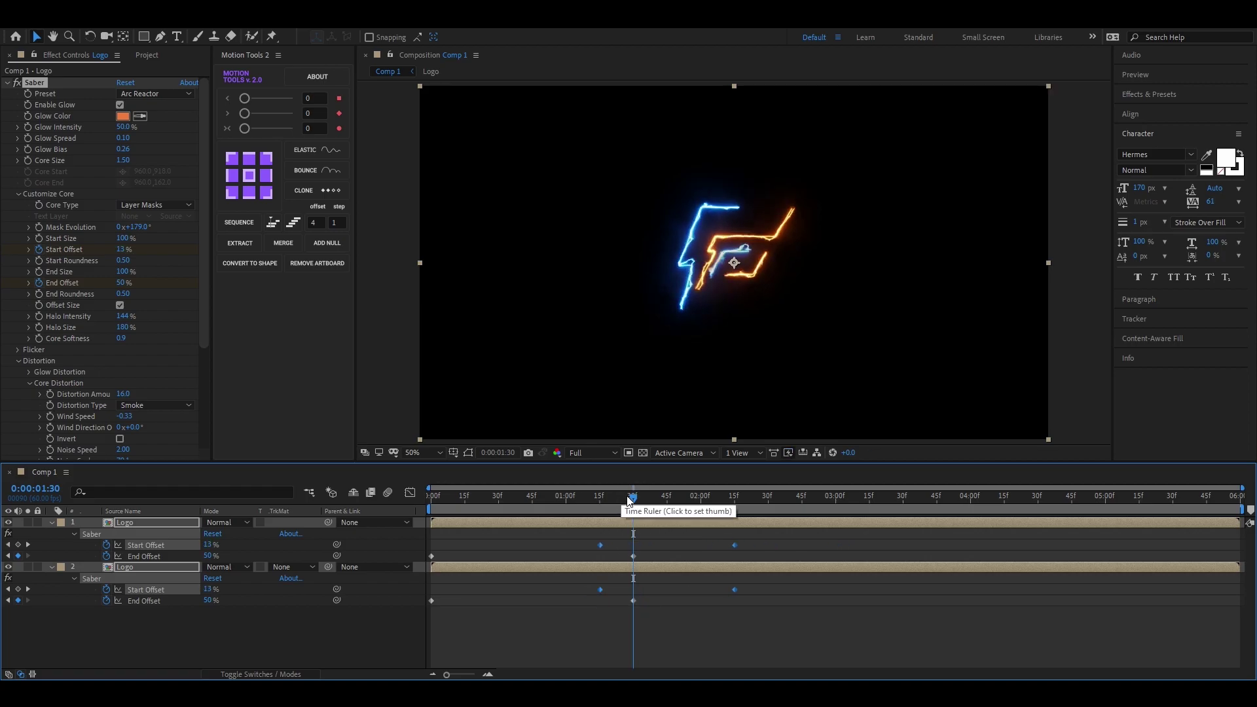
mouse_move(629, 502)
left_mouse_down()
mouse_move(780, 502)
mouse_move(417, 555)
mouse_move(690, 528)
mouse_move(432, 544)
mouse_move(635, 544)
mouse_move(627, 564)
mouse_move(703, 563)
mouse_move(647, 568)
mouse_move(643, 531)
mouse_move(619, 503)
mouse_move(658, 512)
mouse_move(630, 514)
left_mouse_up()
- Duplicate the orange-glow Logo layer and remove Saber from the new copy
left_click(128, 567)
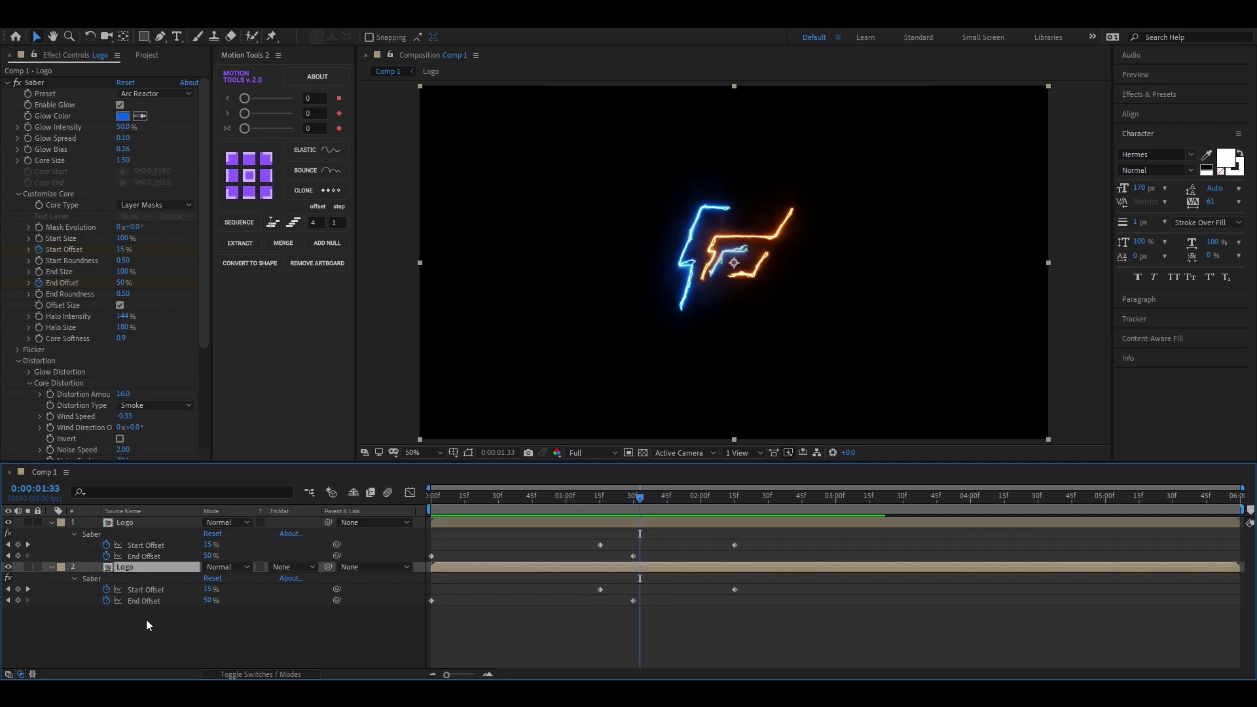
left_click(157, 523)
key("ctrl+d")
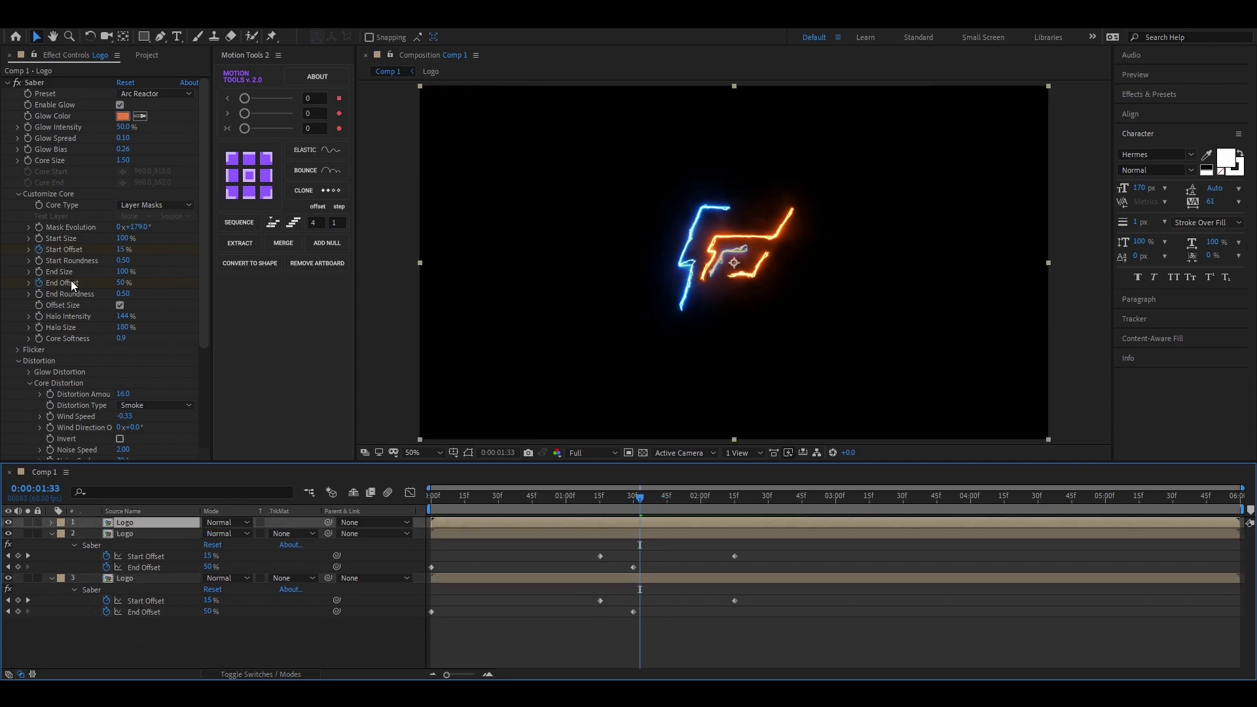
left_click(31, 81)
key("Delete")
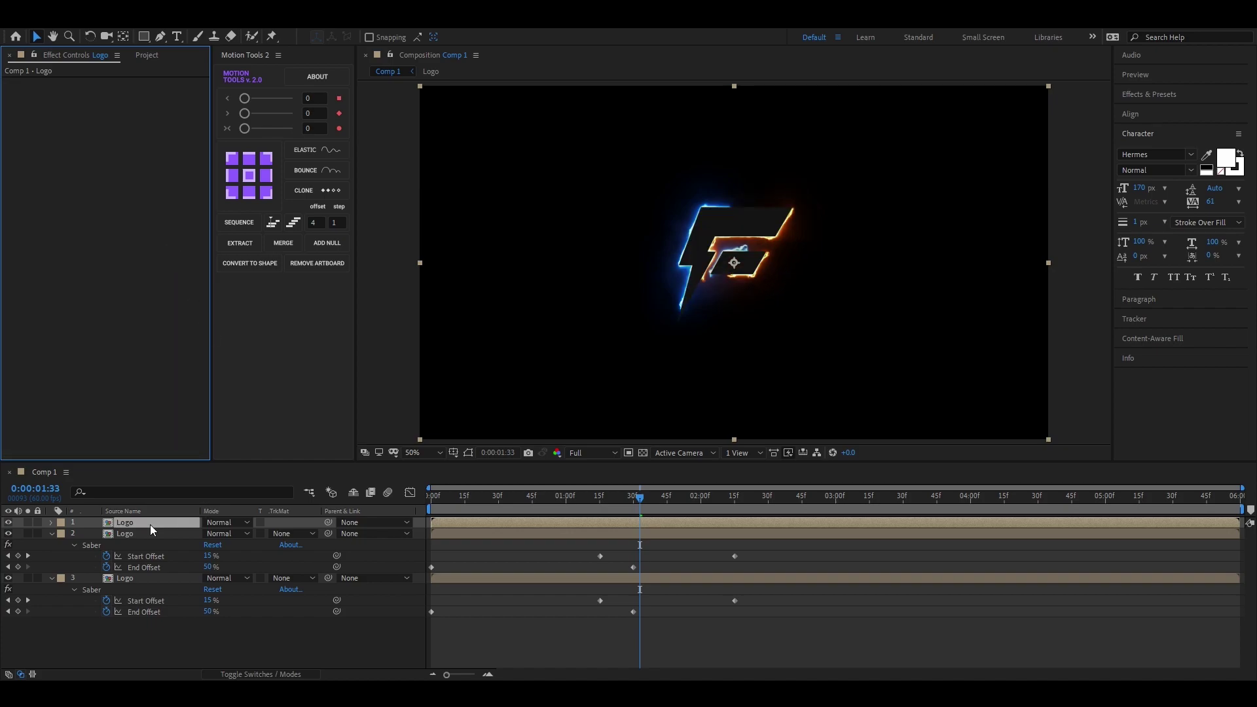
- Apply a Fill effect to the copy with colour FFFFFF
key("ctrl+space")
type("fil")
key("Return")
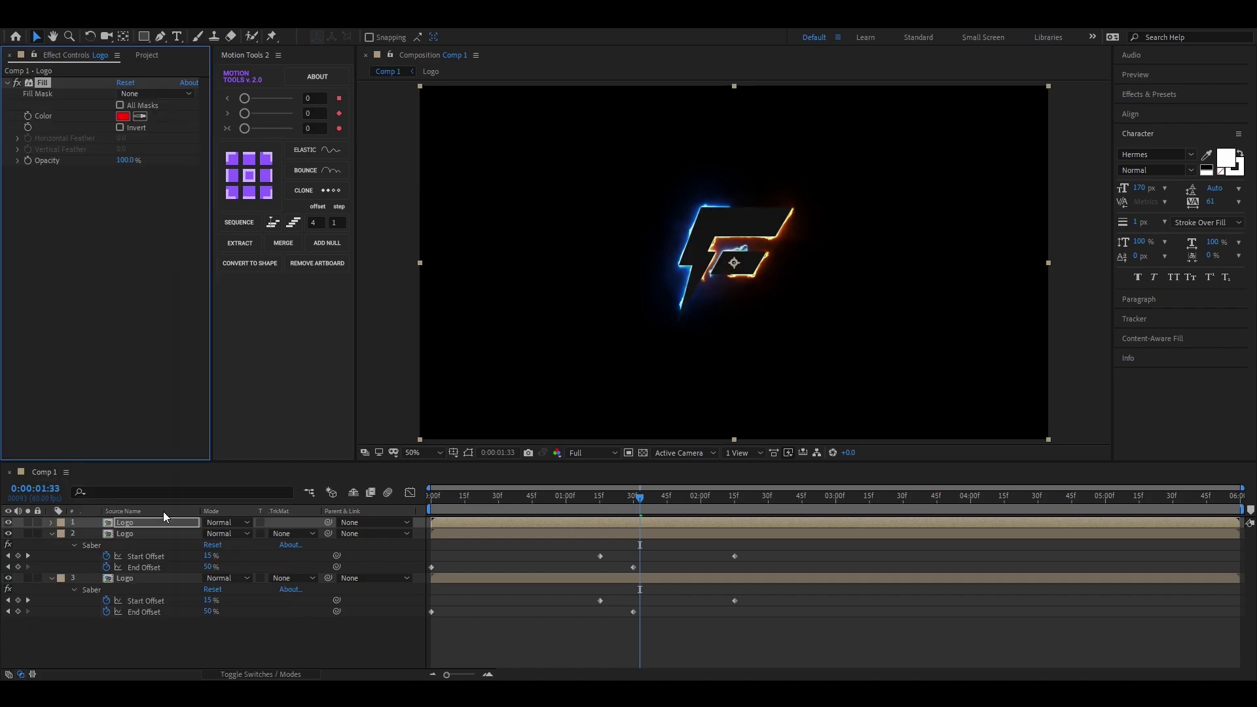
left_click(123, 117)
type("FFFFFF")
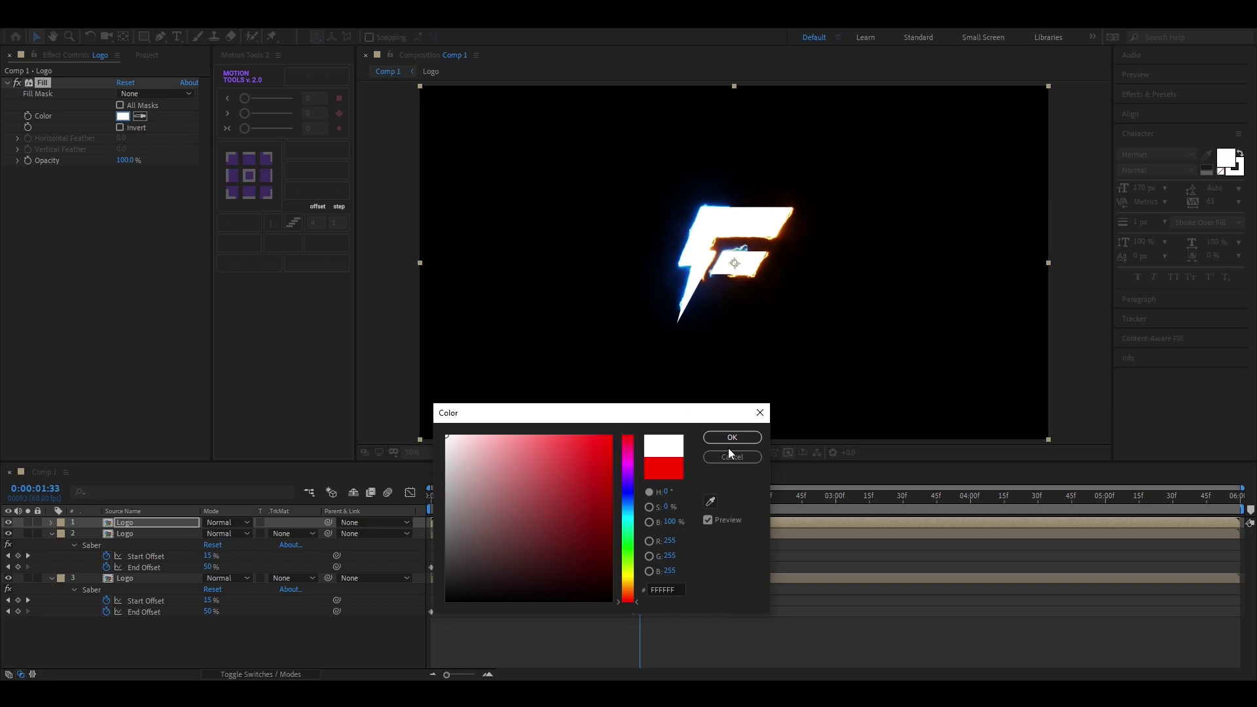
left_click(731, 437)
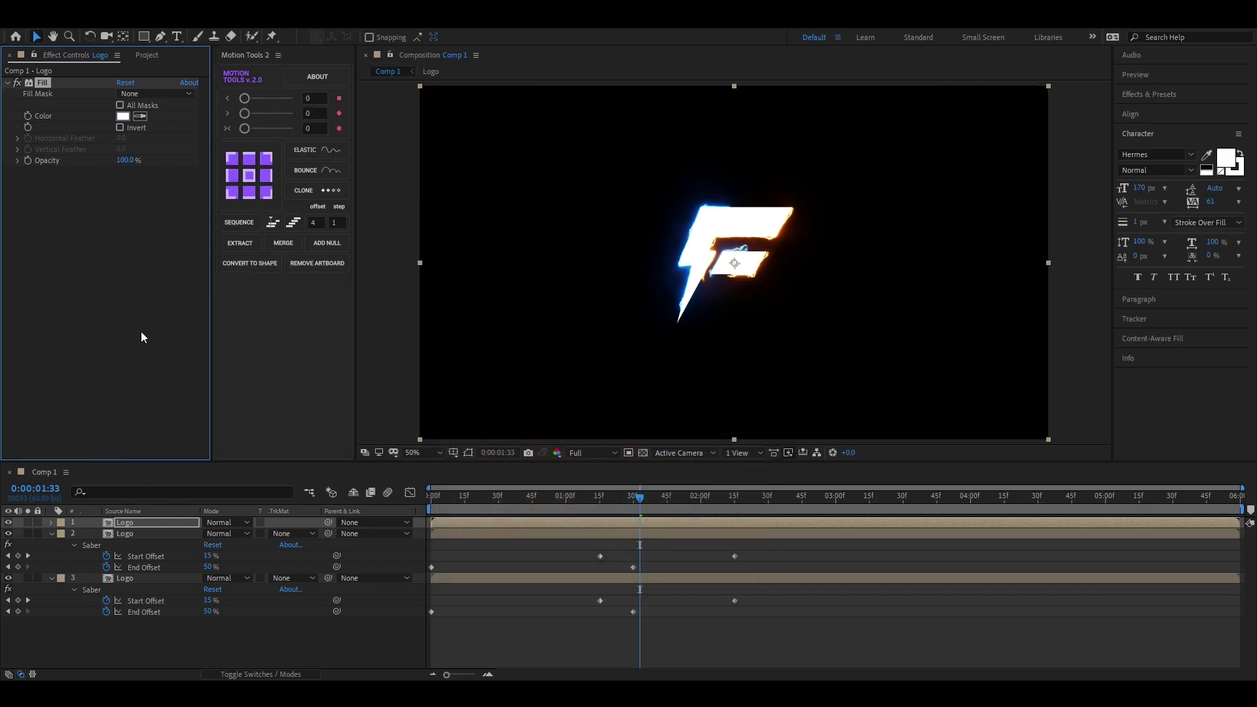
- Apply Venetian Blinds to the white layer via the 'bli' effect search
key("ctrl+space")
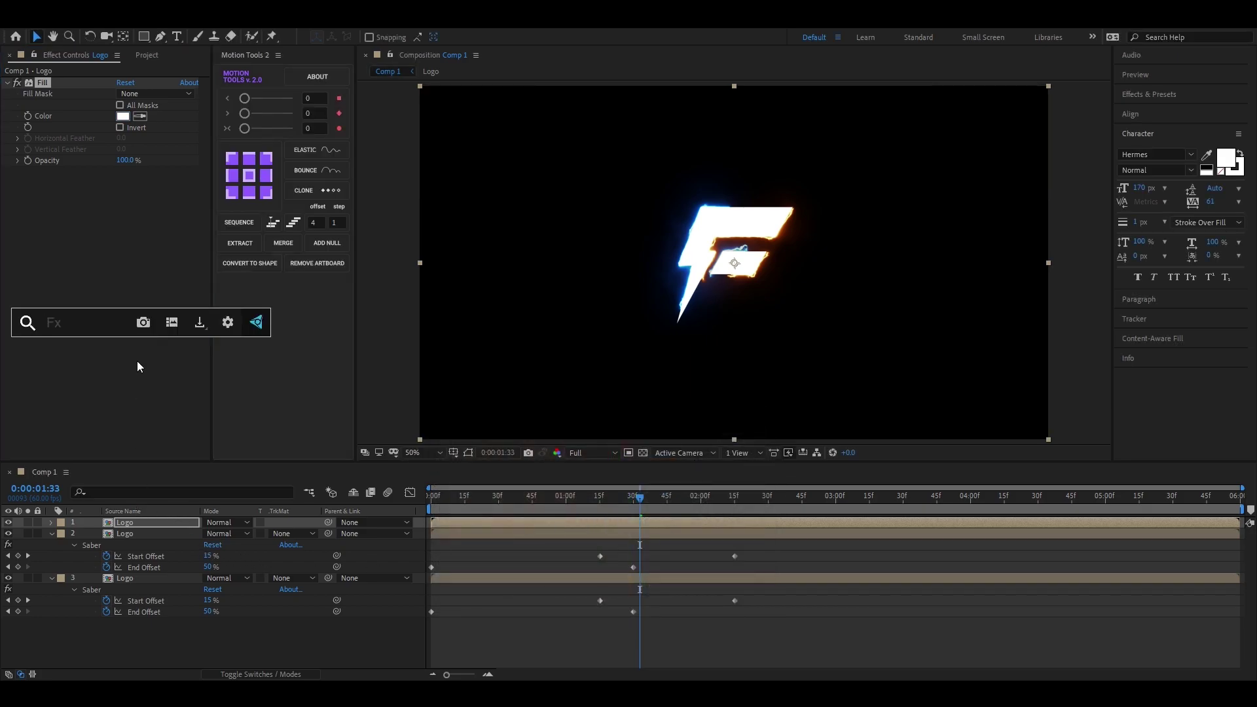
type("bli")
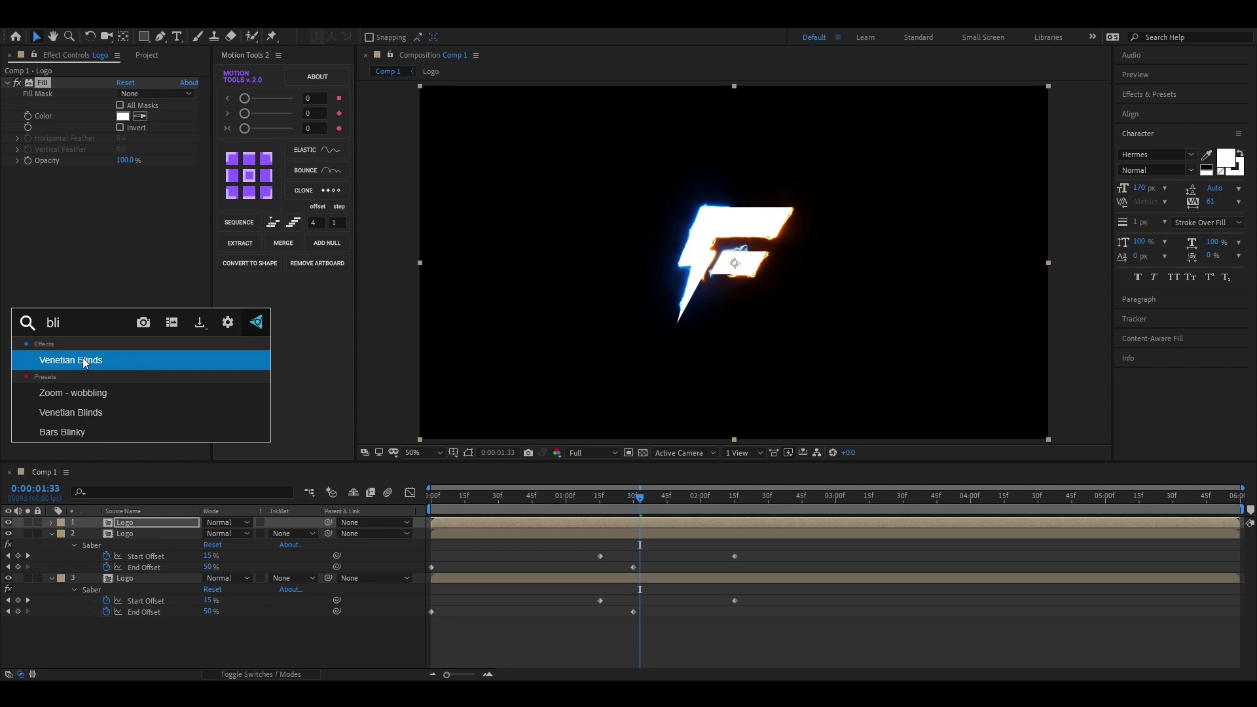
left_click(85, 362)
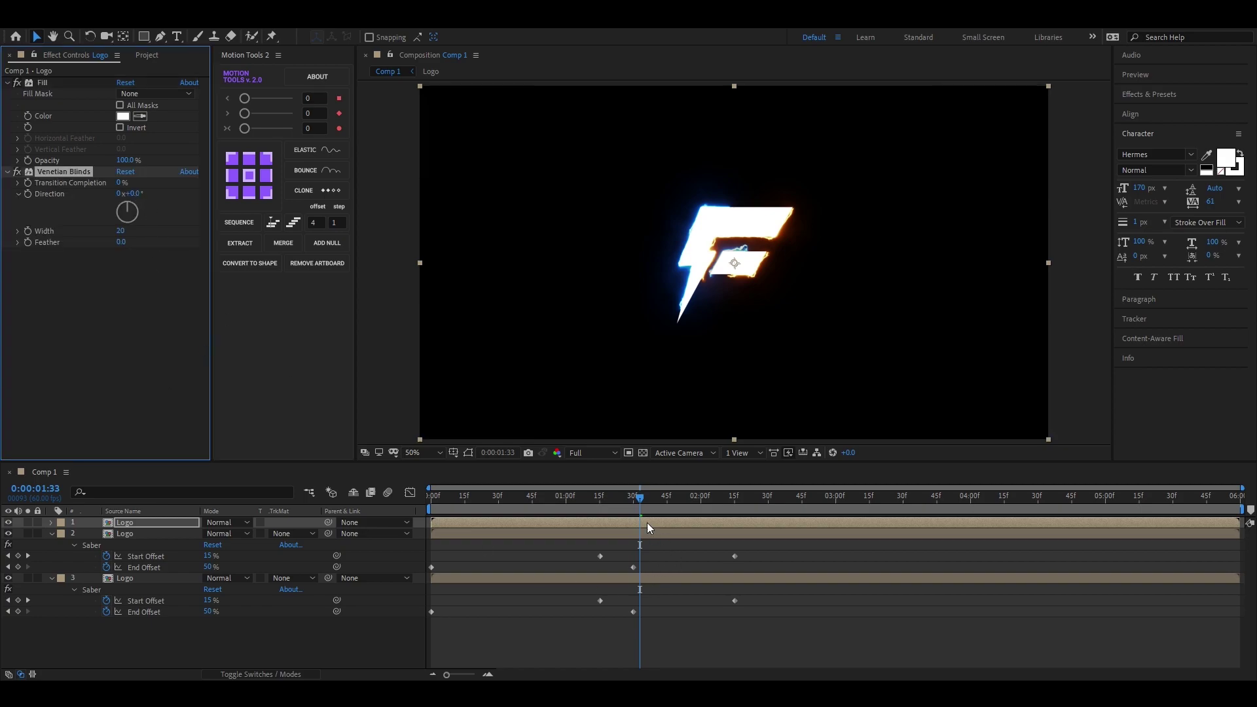
- Start the white layer near 2:00 and keyframe Transition Completion from 100% to 0%
left_click_drag(643, 522, 915, 522)
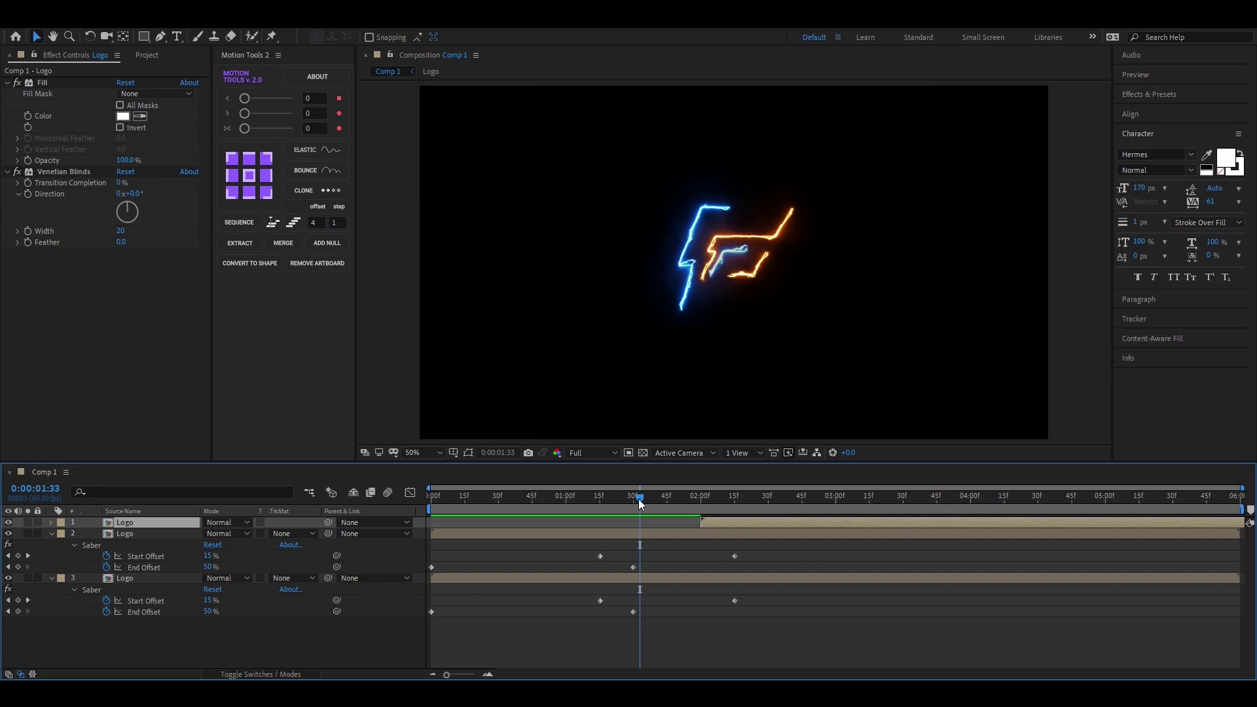
left_click_drag(640, 501, 700, 504)
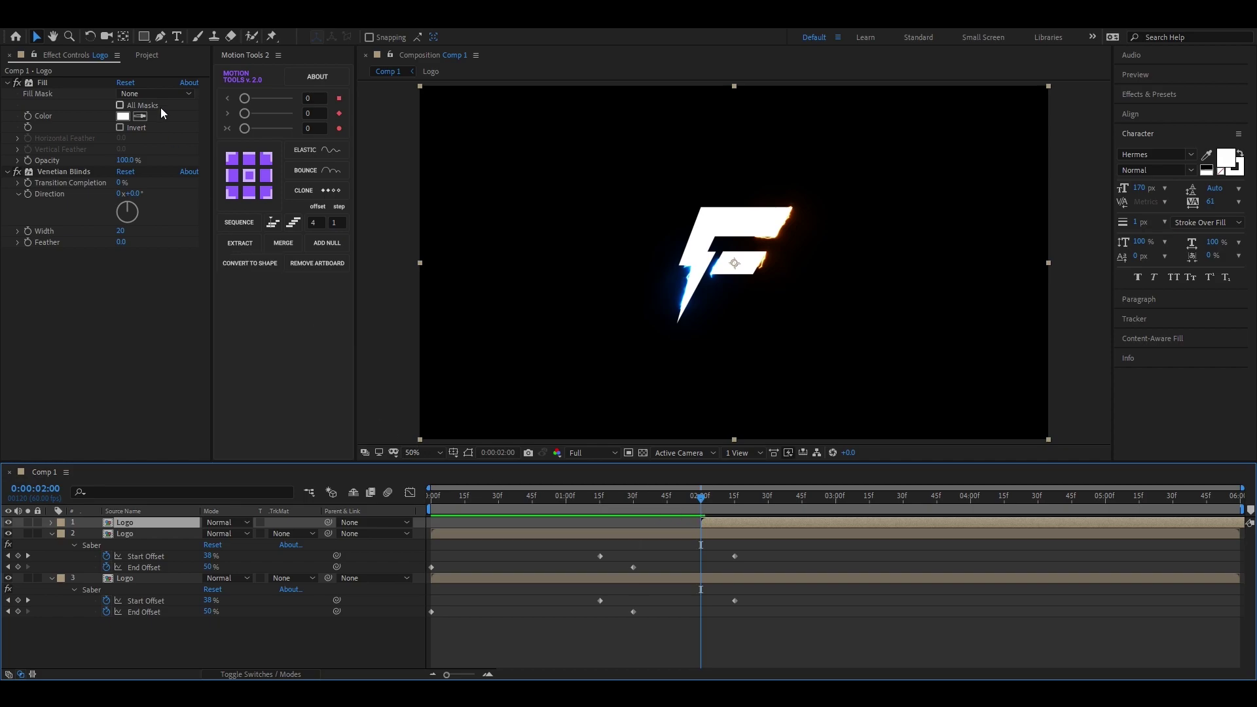
left_click_drag(119, 183, 185, 183)
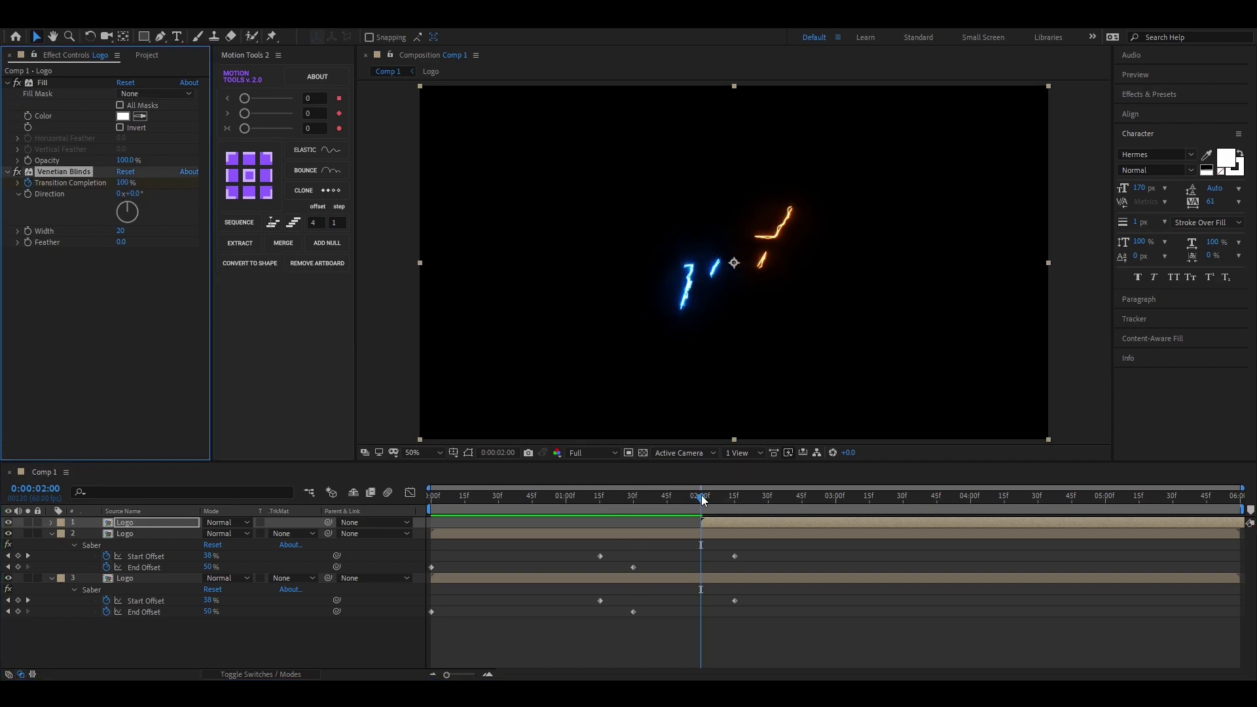
mouse_move(702, 501)
left_mouse_down()
mouse_move(796, 505)
mouse_move(769, 505)
left_mouse_up()
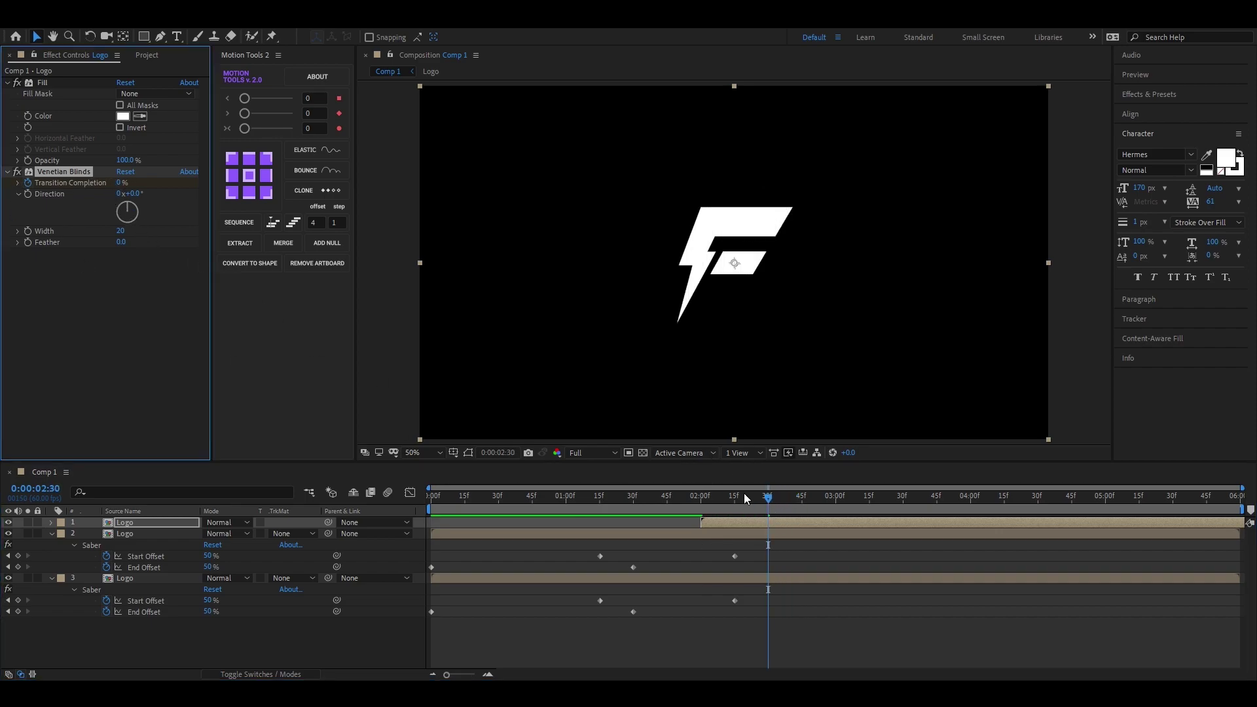
- Slant the Venetian Blinds to Direction −29° and return to the start
mouse_move(744, 496)
left_mouse_down()
mouse_move(689, 501)
mouse_move(807, 492)
mouse_move(719, 501)
left_mouse_up()
left_click(724, 528)
left_click_drag(127, 208, 118, 232)
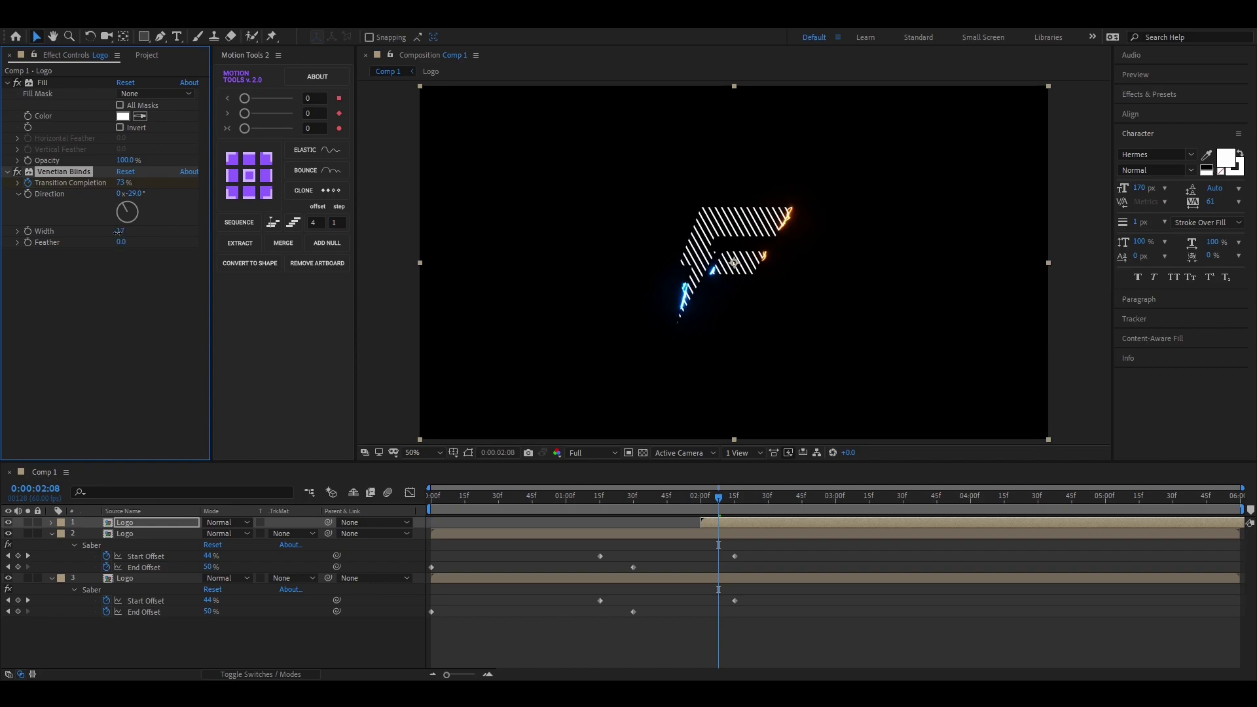
left_click_drag(708, 501, 418, 509)
- Shift the fill layer to start slightly earlier and preview the result from the start
key("space")
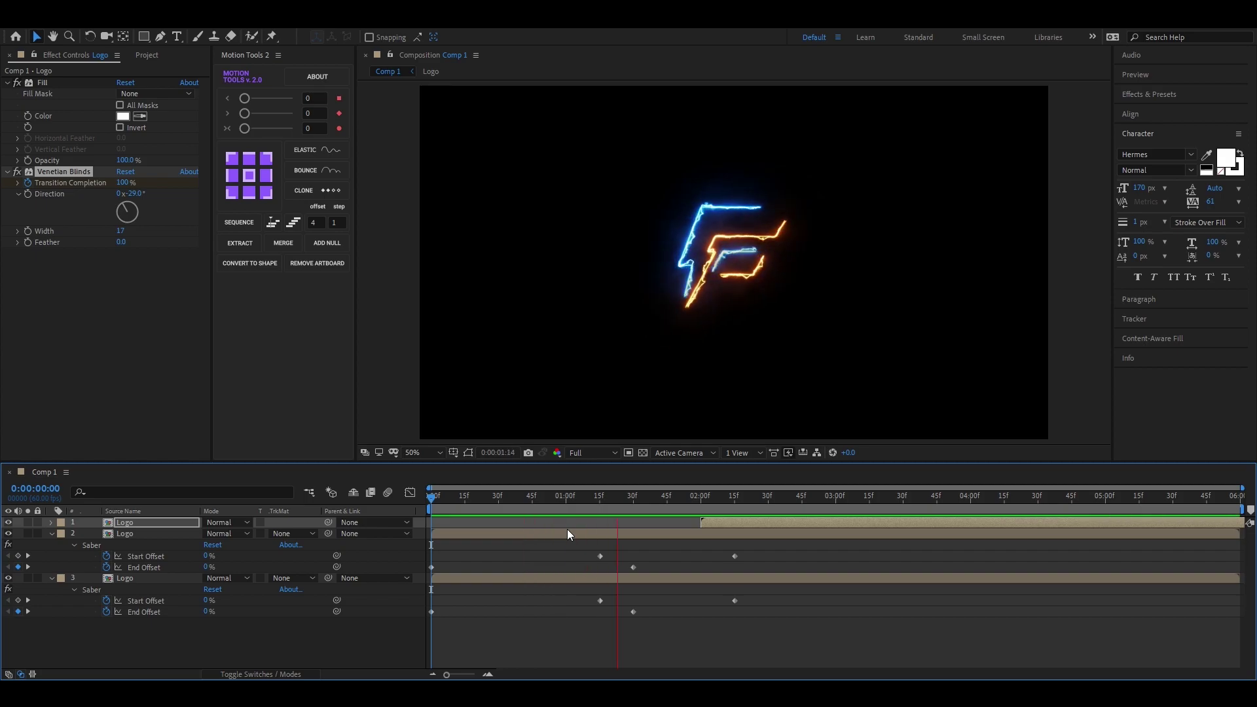
key("space")
left_click_drag(762, 528, 729, 523)
key("Home")
key("space")
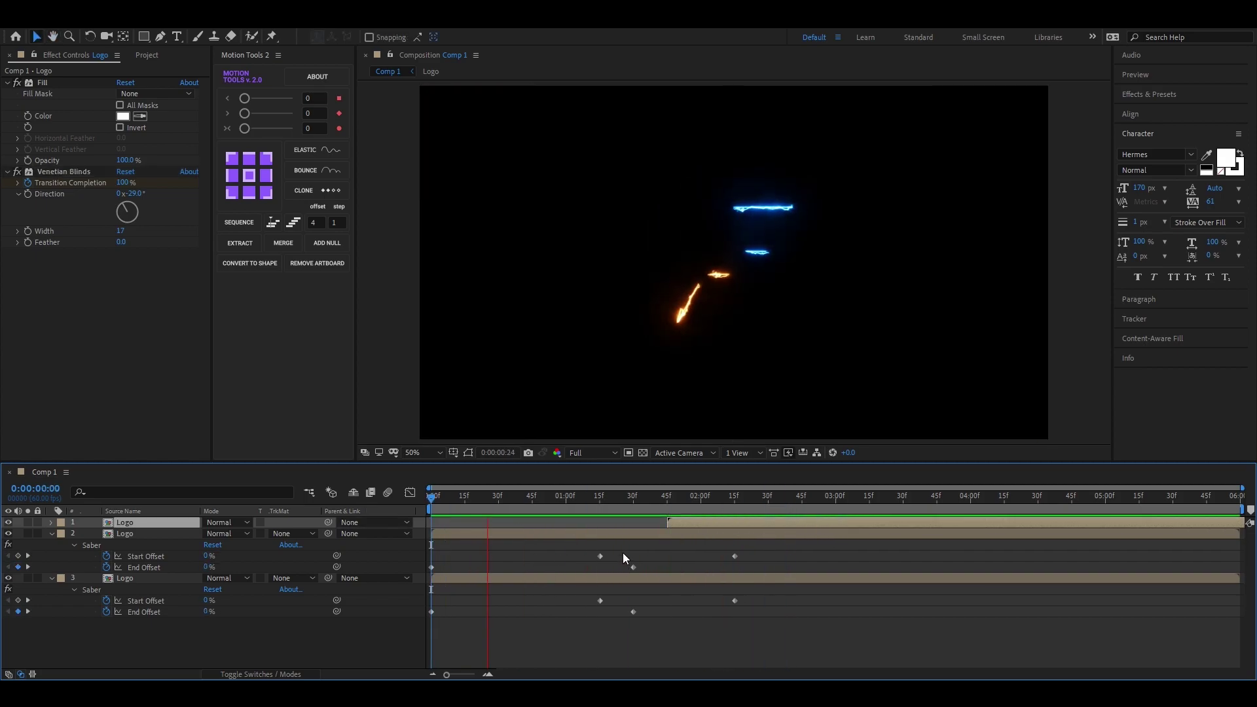
key("space")
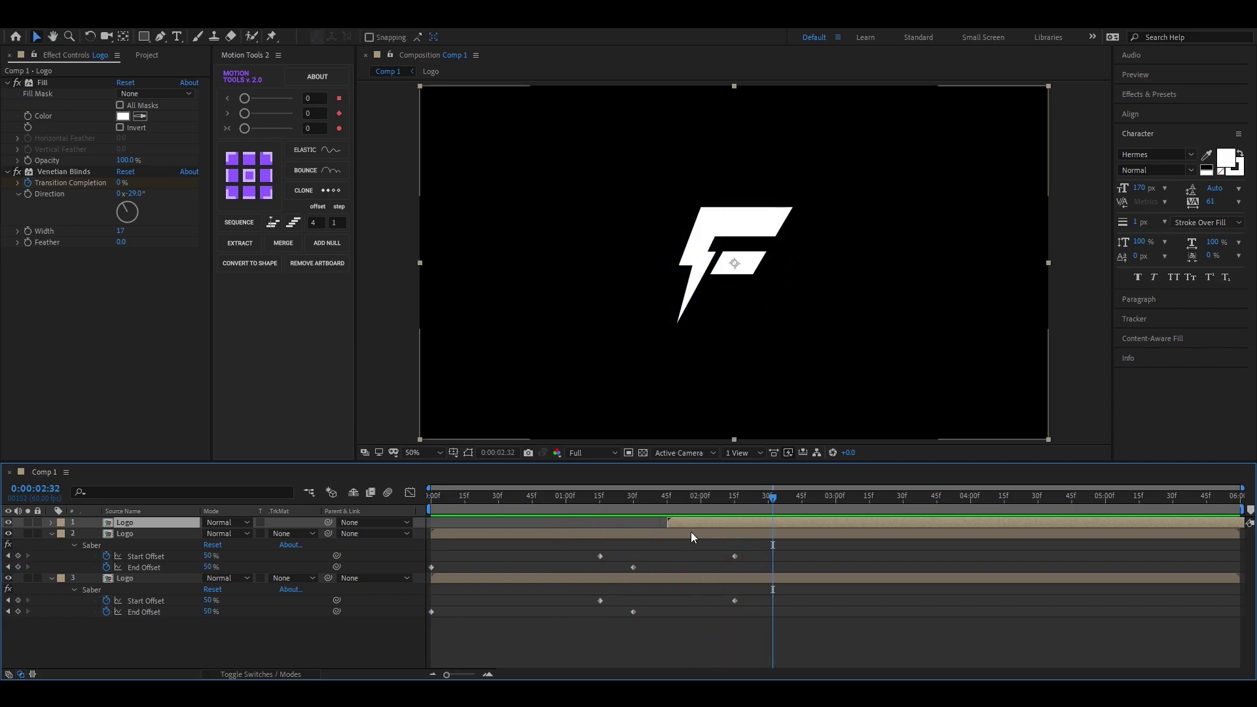
- Apply Easy Ease (F9) to the first Saber offset keyframes
left_click(461, 631)
left_click_drag(526, 612, 812, 551)
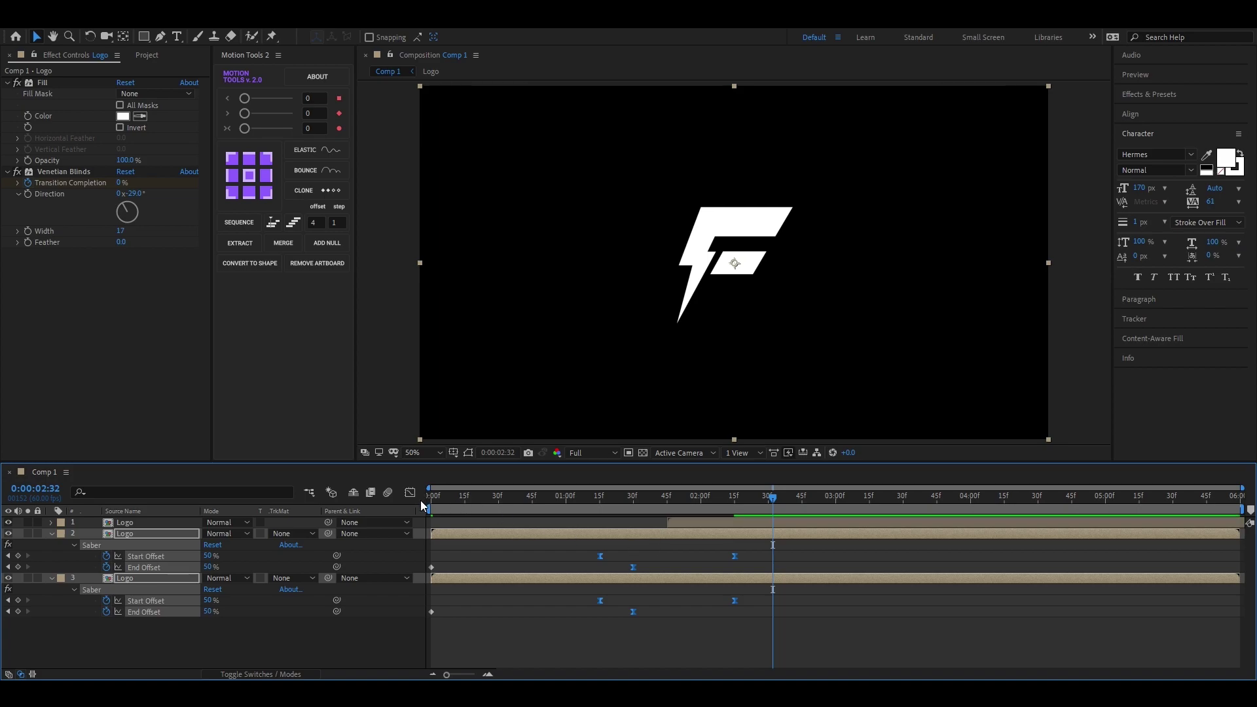
left_click(516, 646)
left_click_drag(430, 626, 449, 561)
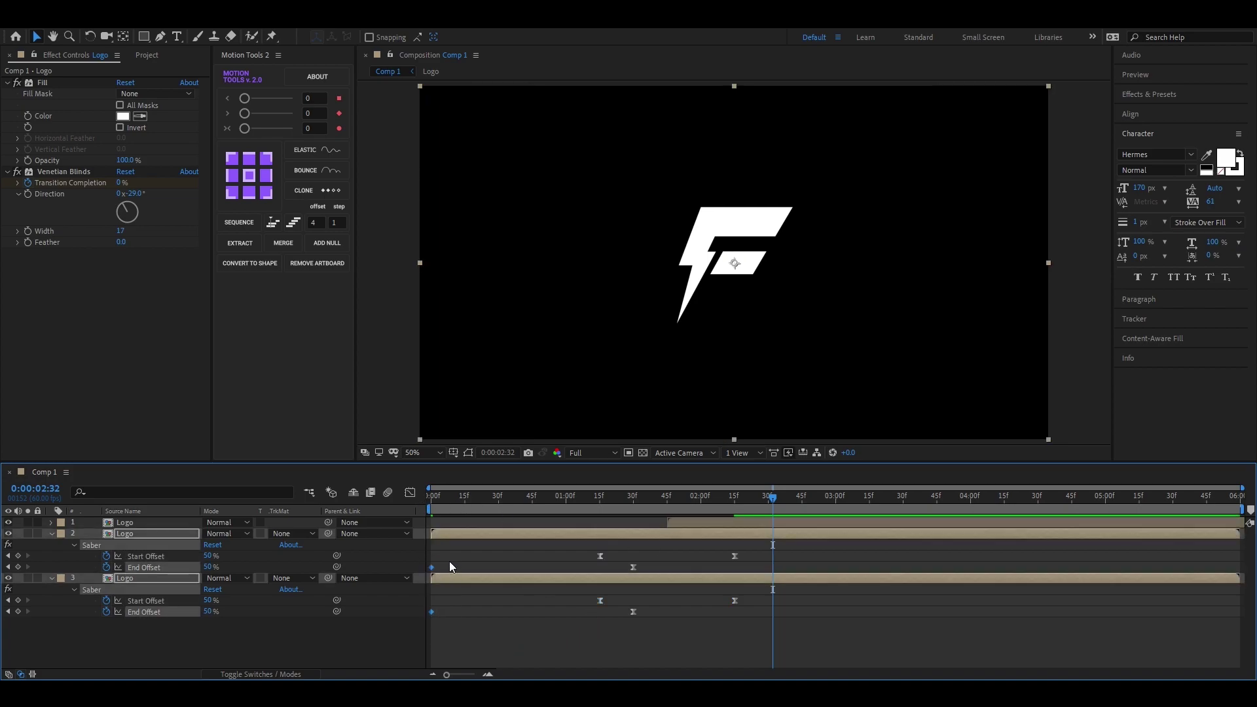
key("F9")
- Reshape the End Offset speed curve so it accelerates sharply at the start
left_click_drag(426, 633, 642, 564)
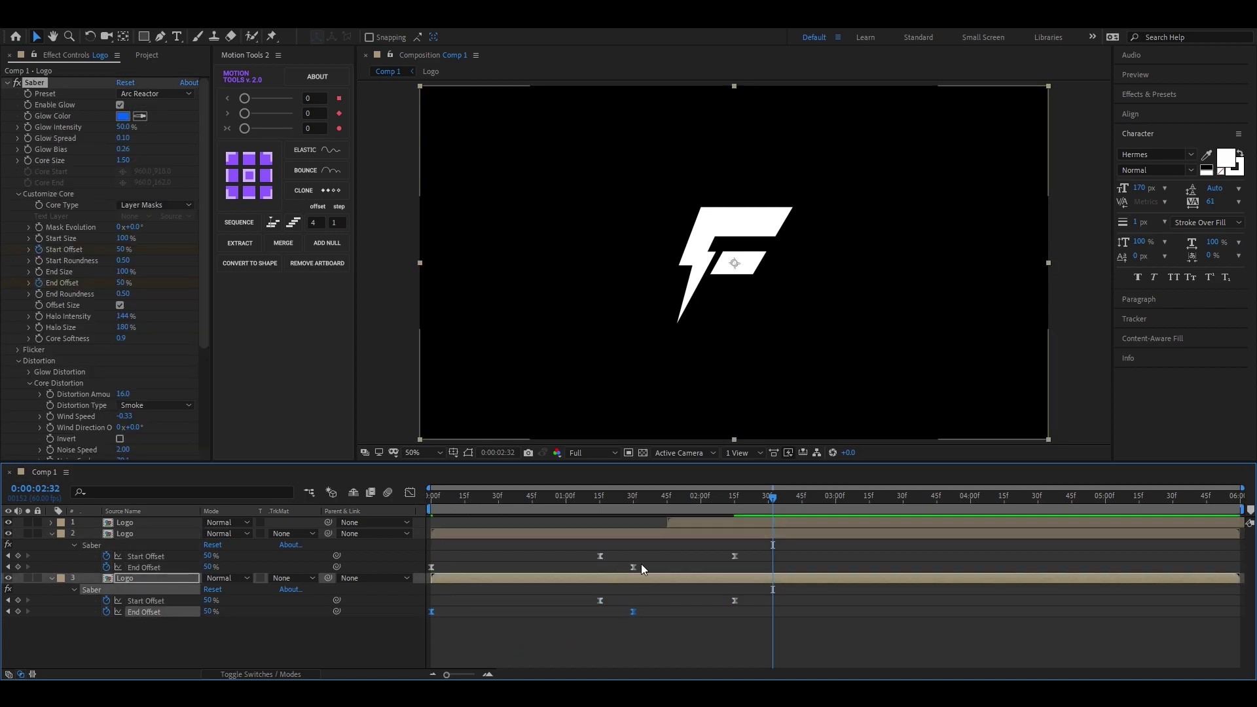
key("shift+F3")
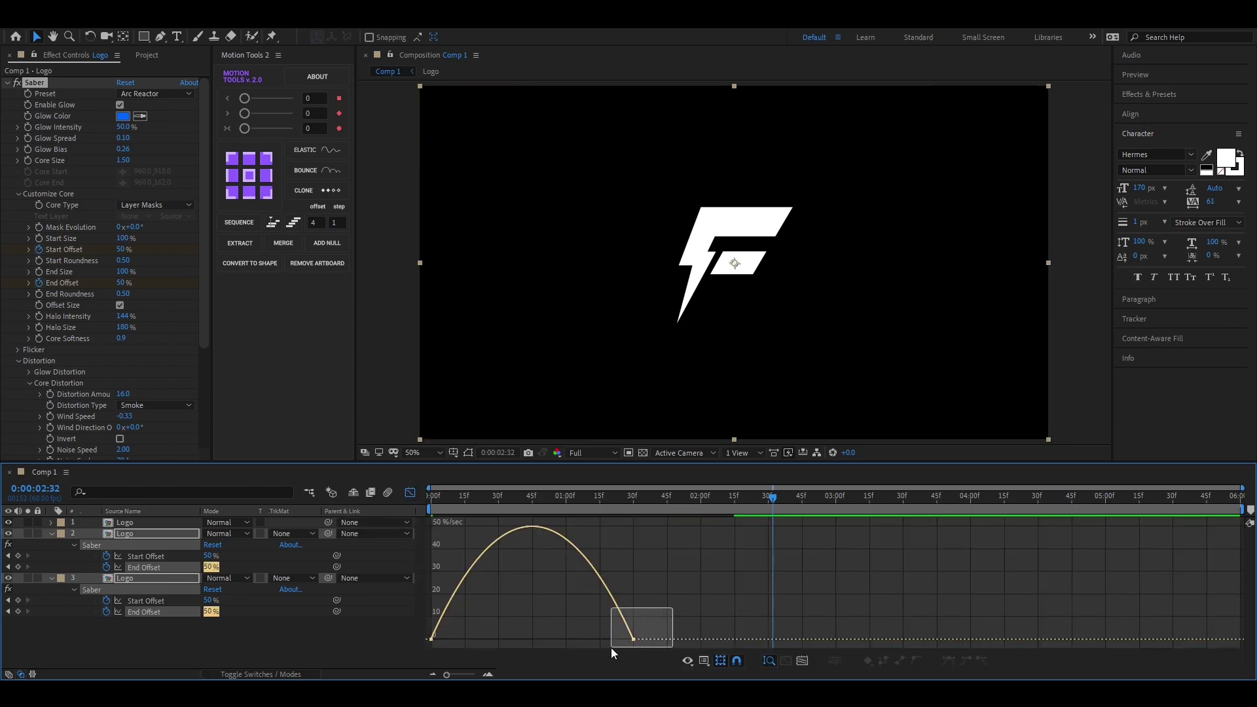
left_click_drag(600, 635, 532, 636)
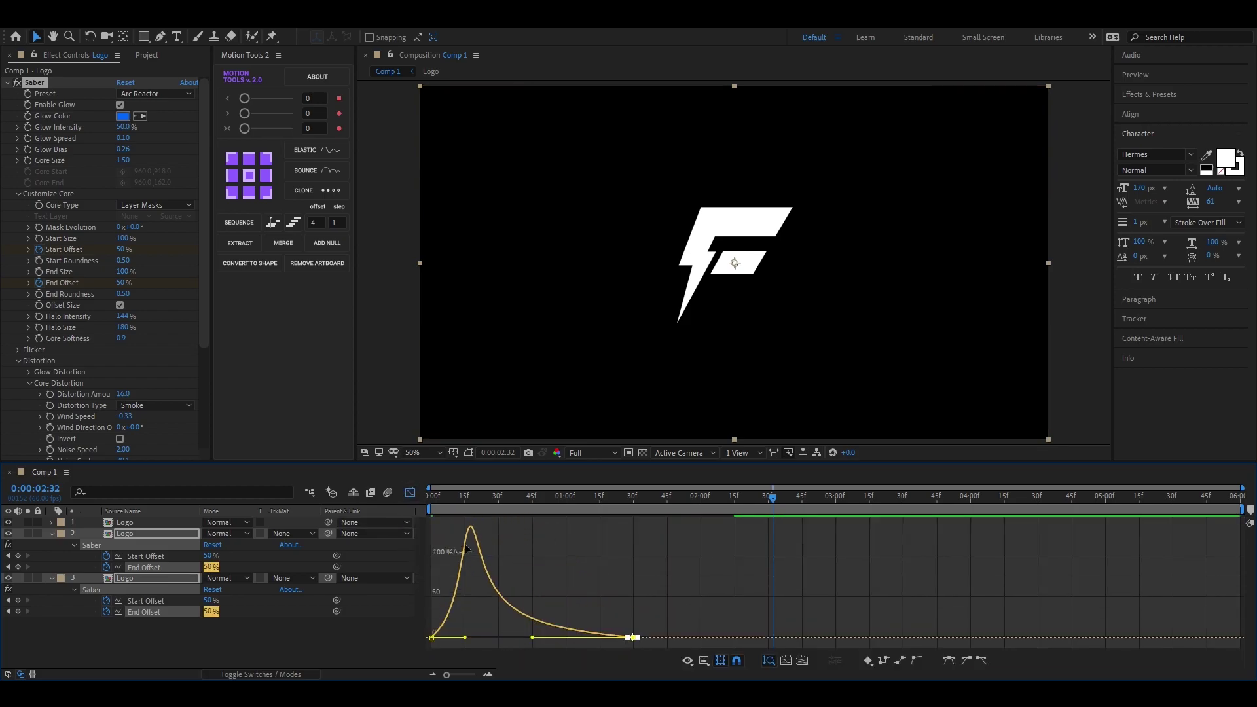
left_click(410, 492)
- Shape the Start Offset speed curve to surge early with a sharp peak, then settle
left_click_drag(583, 589, 735, 585)
left_click_drag(563, 545, 756, 556)
key("shift+F3")
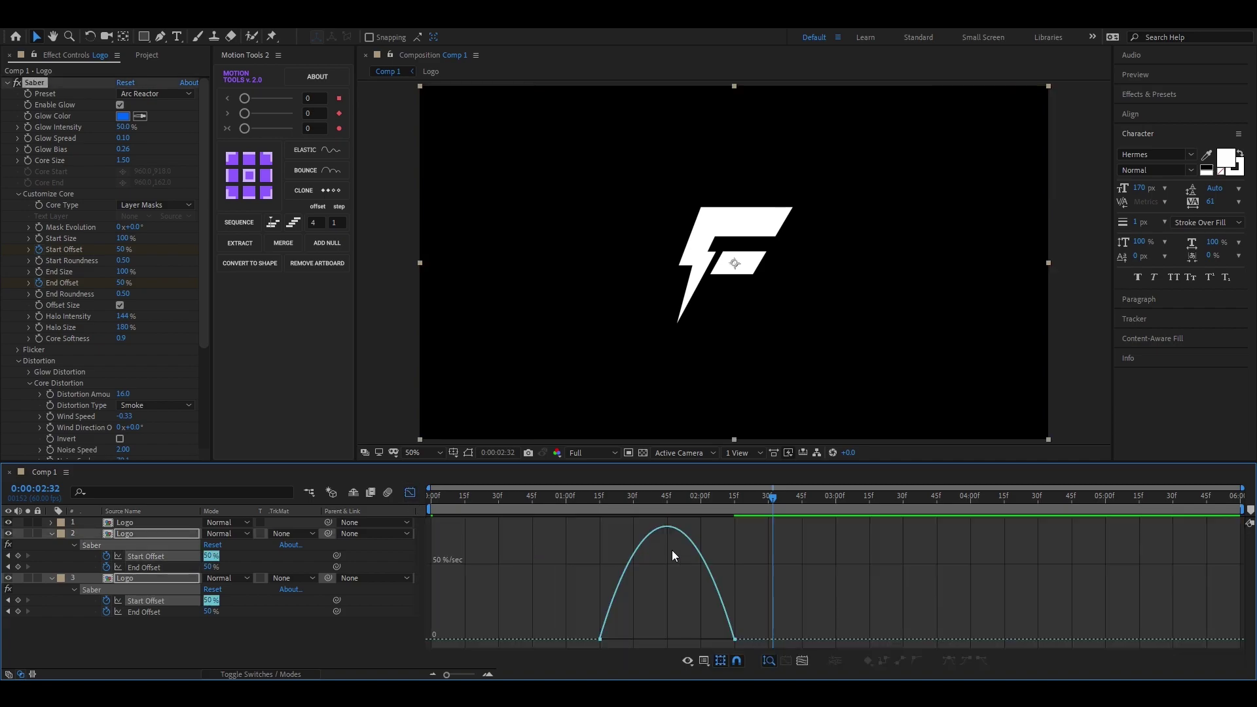
left_click_drag(698, 645, 667, 637)
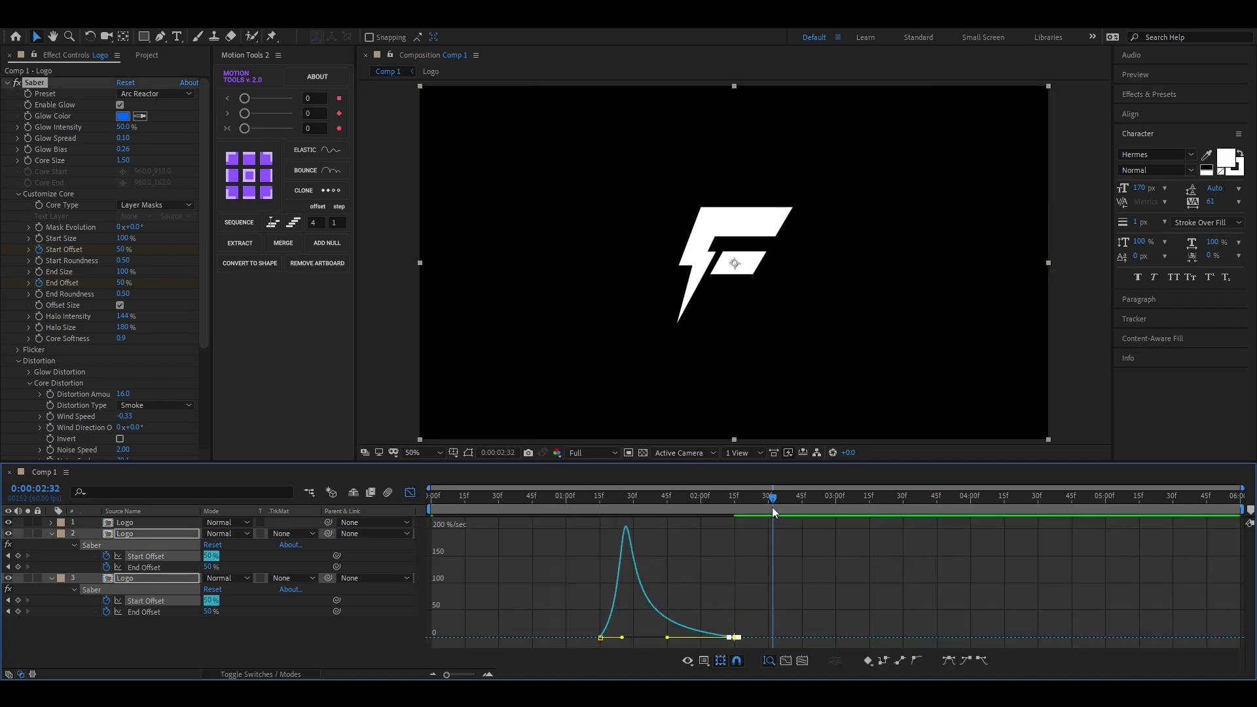
left_click_drag(772, 507, 483, 510)
left_click(449, 510)
- Reshape the top Logo layer's Transition Completion speed curve for the blinds reveal, then preview
left_click(410, 492)
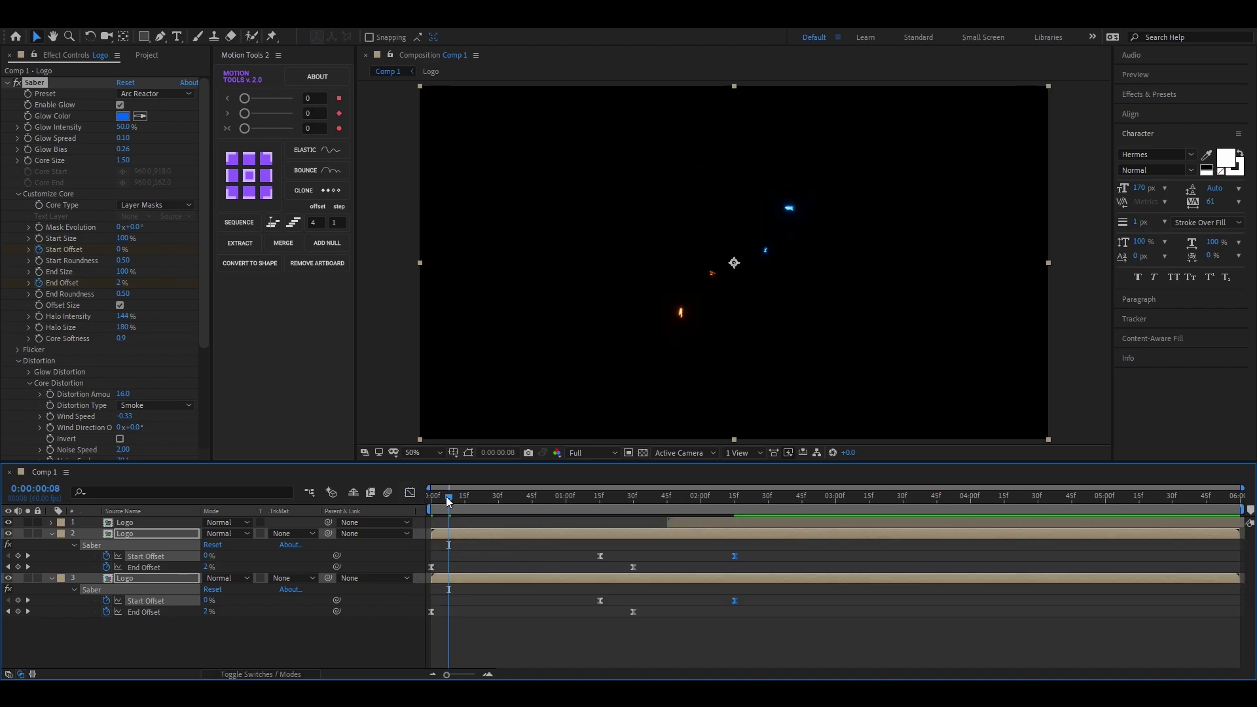
left_click(729, 524)
key("u")
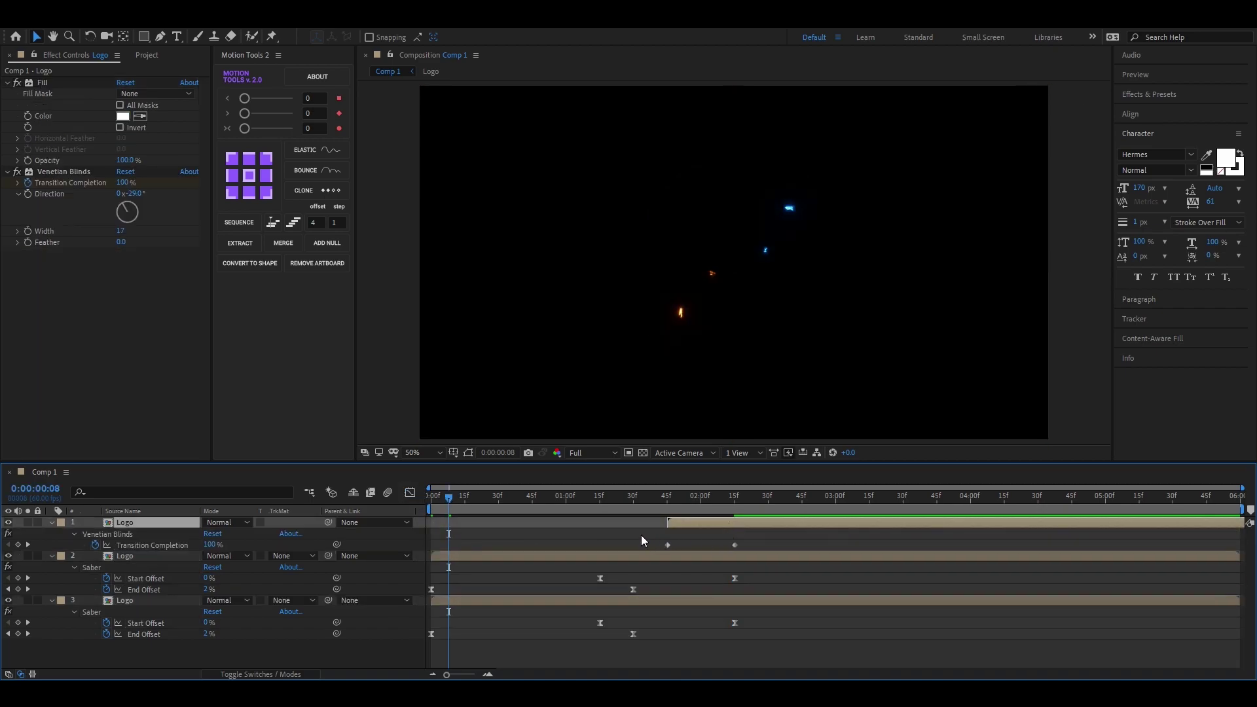
left_click_drag(642, 536, 699, 527)
left_click(410, 493)
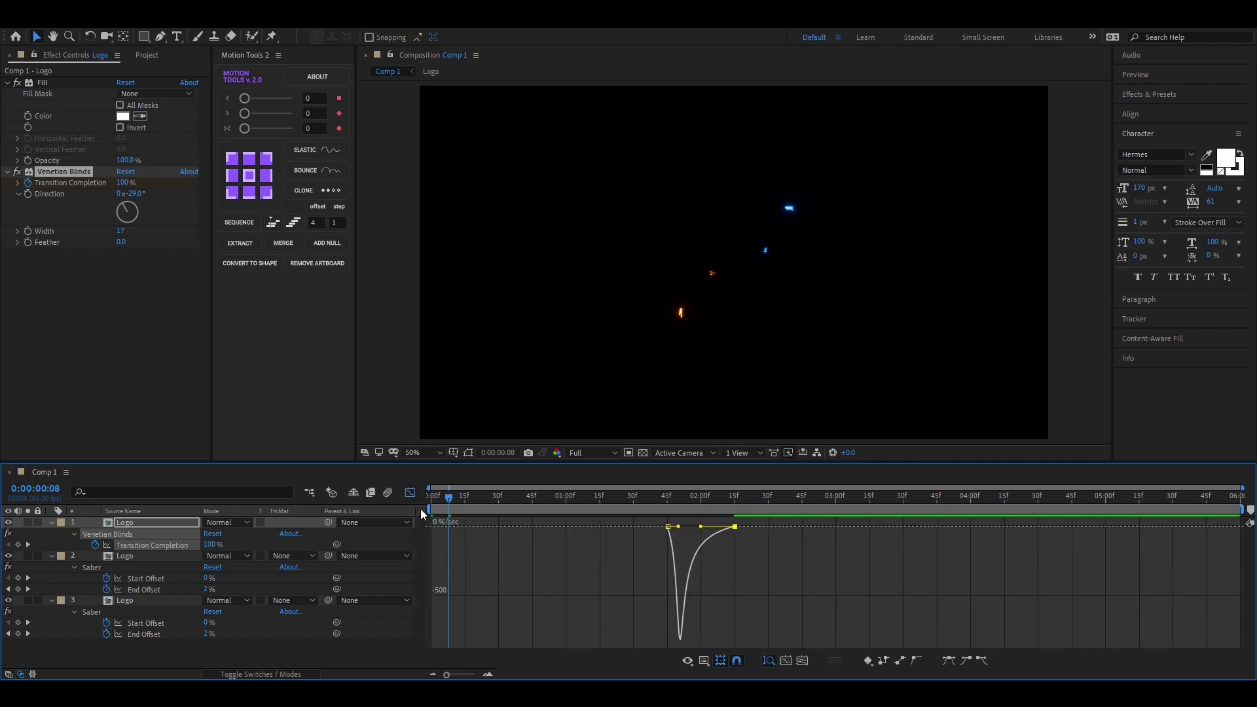
left_click(410, 492)
left_click(820, 502)
key("space")
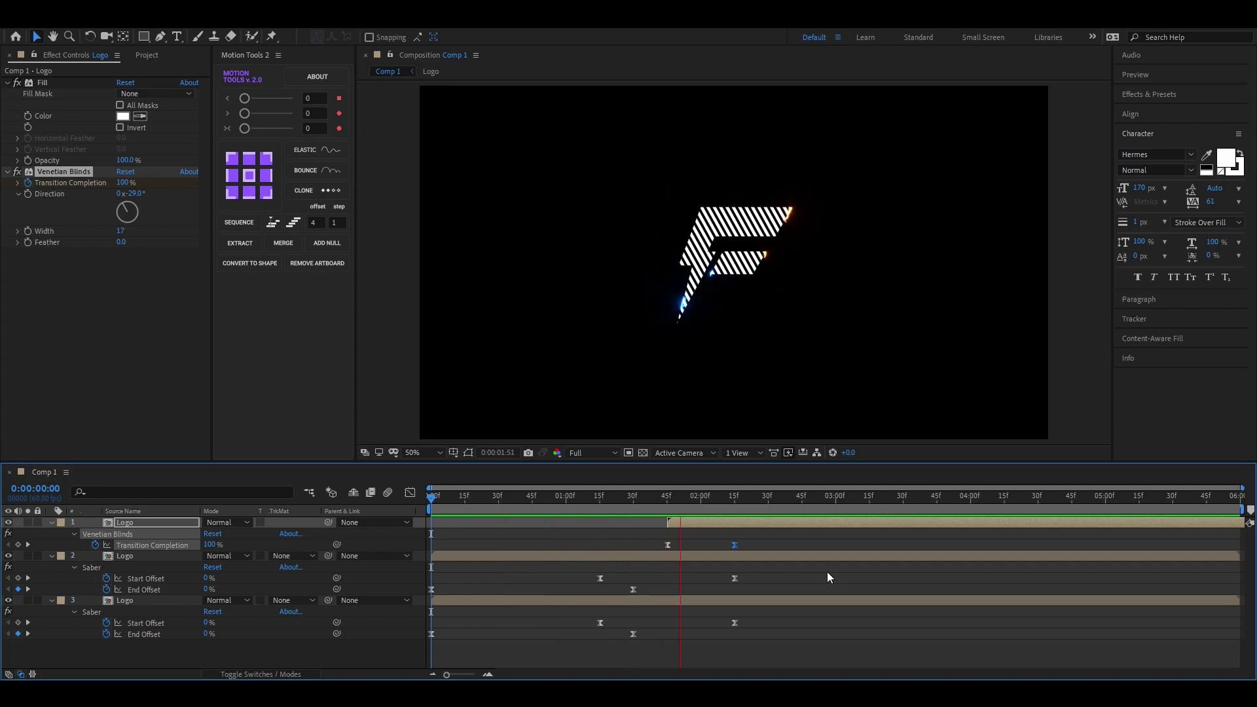
- Park time at 02:04 and collapse the properties of all three Logo layers
key("space")
left_click_drag(736, 501, 611, 501)
left_click(709, 499)
left_click(52, 522)
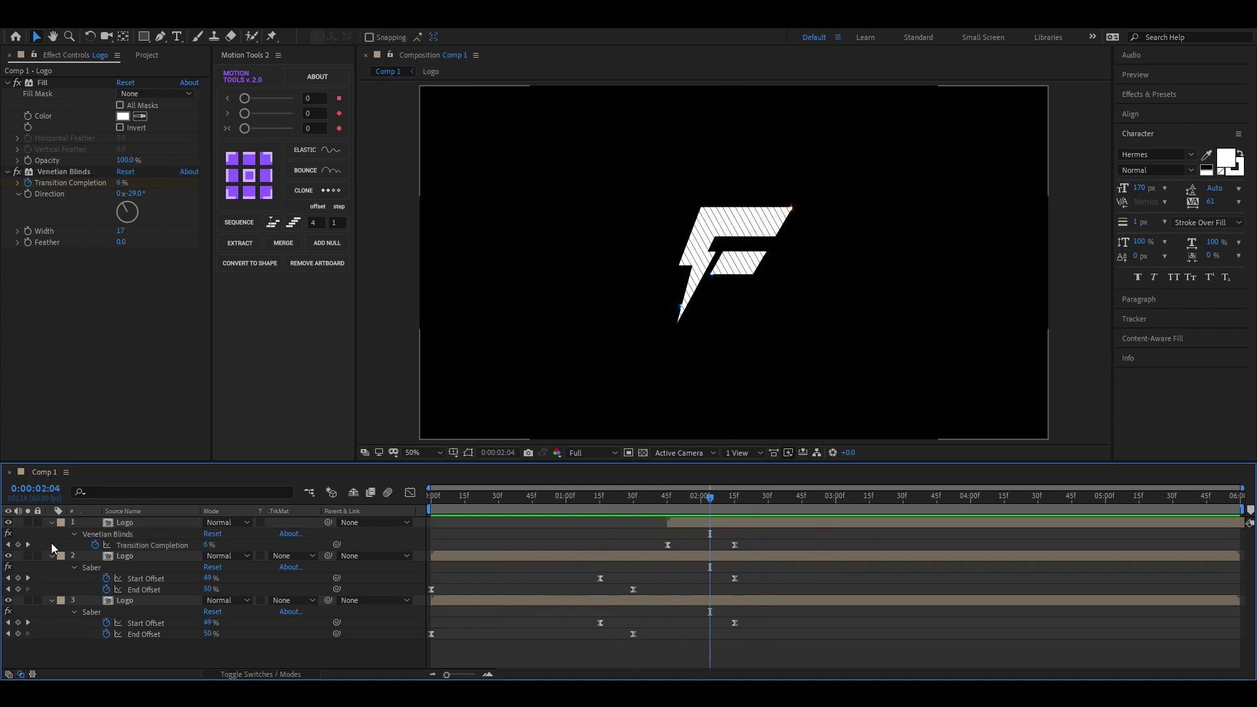
left_click(51, 533)
left_click(51, 545)
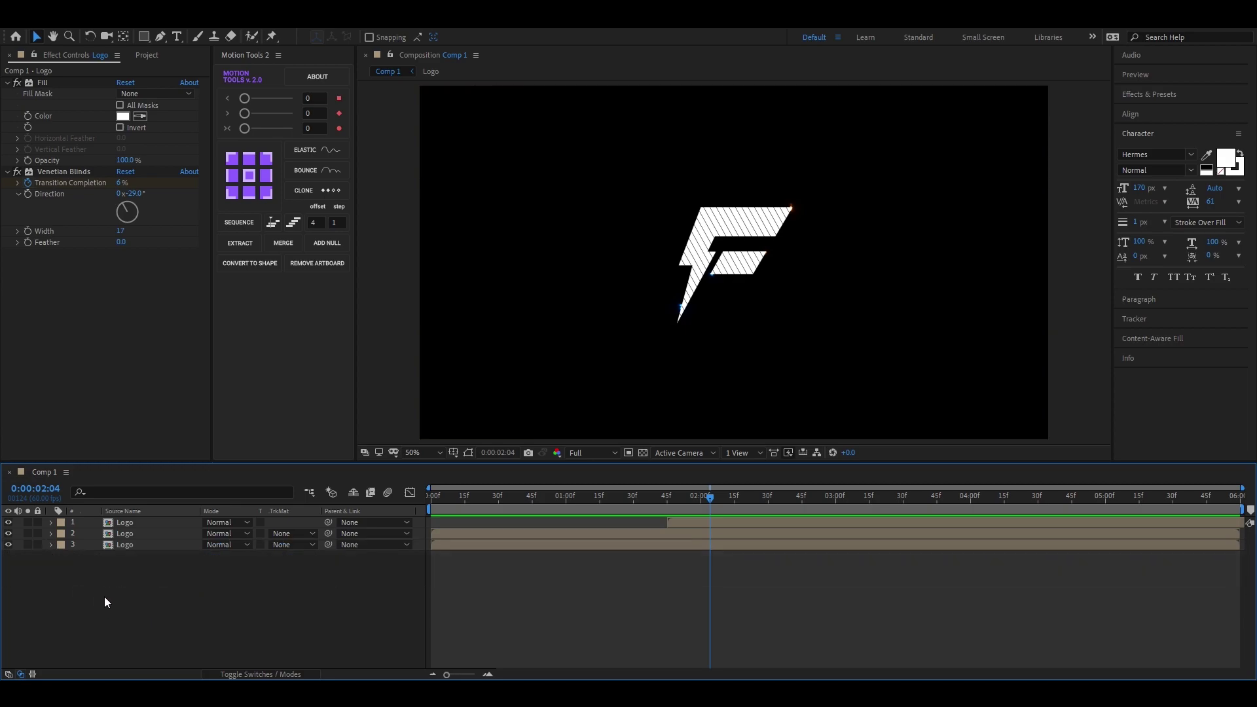
- Pre-compose the three selected Logo layers into a composition named 'Final output'
left_click_drag(59, 589, 151, 522)
right_click(151, 523)
left_click(208, 467)
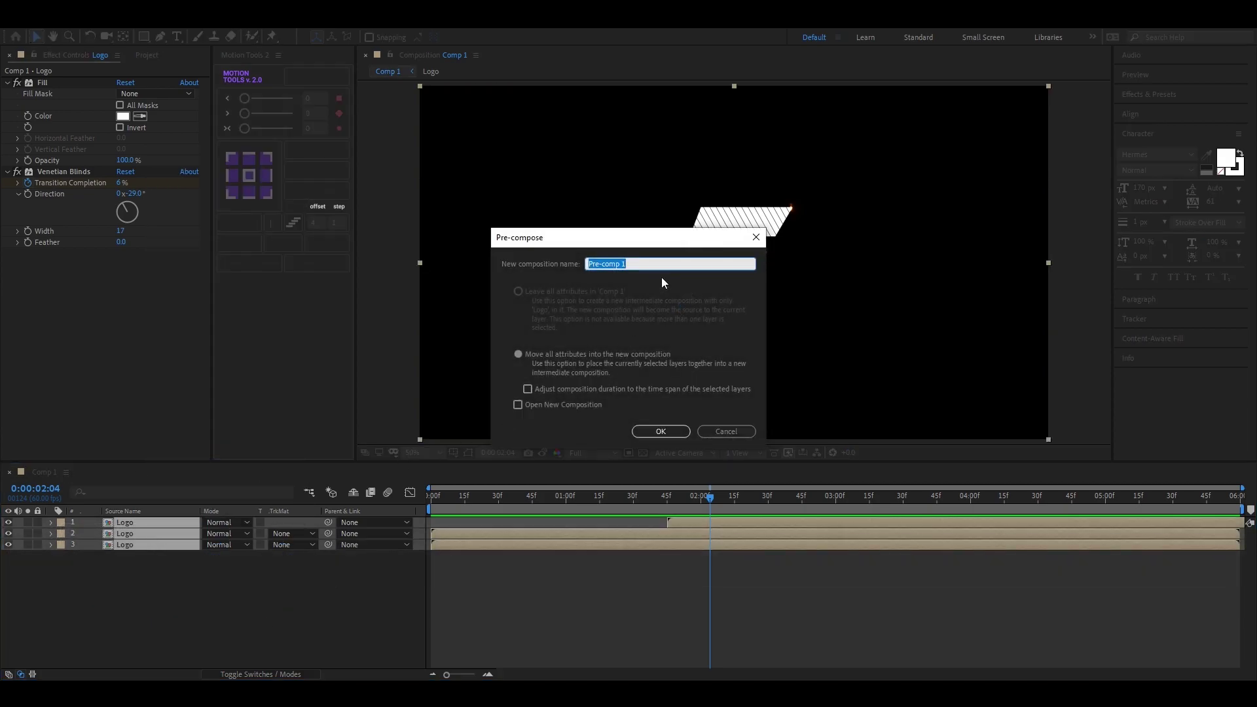
type("Final output")
key("Return")
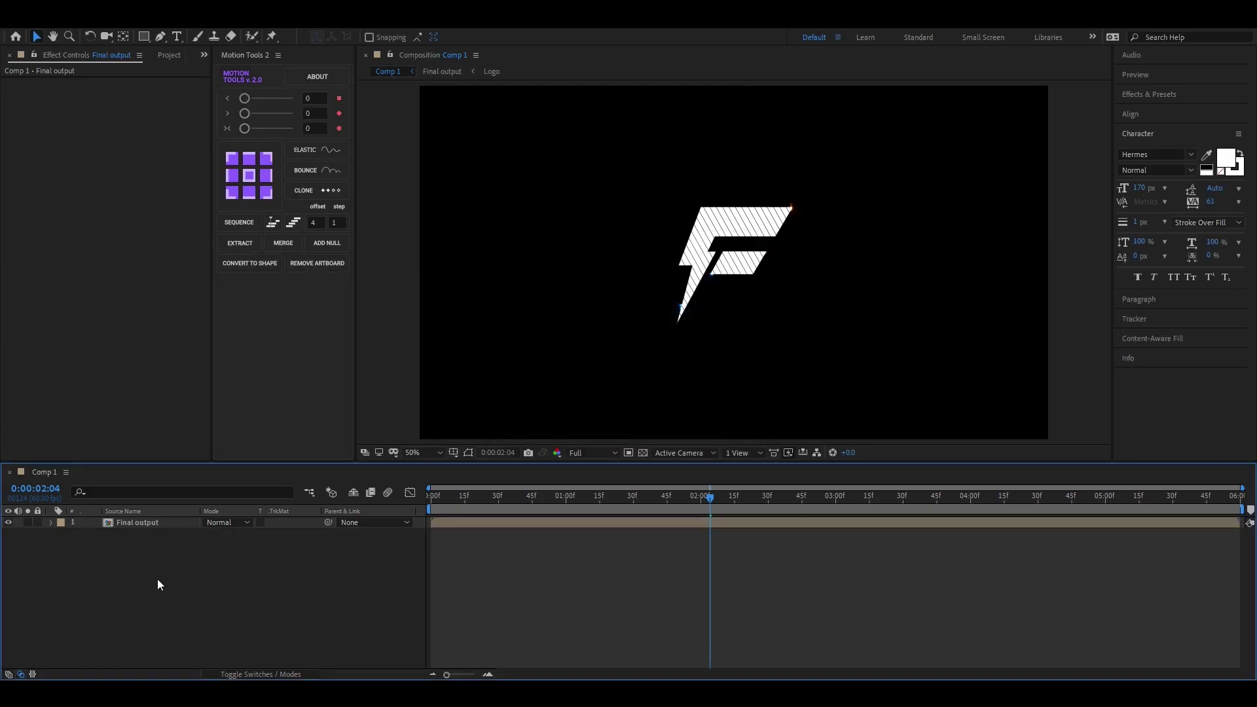
- Apply CC Scale Wipe to the Final output layer, viewing the glows at 00:49
left_click(137, 528)
left_click_drag(709, 503, 539, 504)
key("ctrl+space")
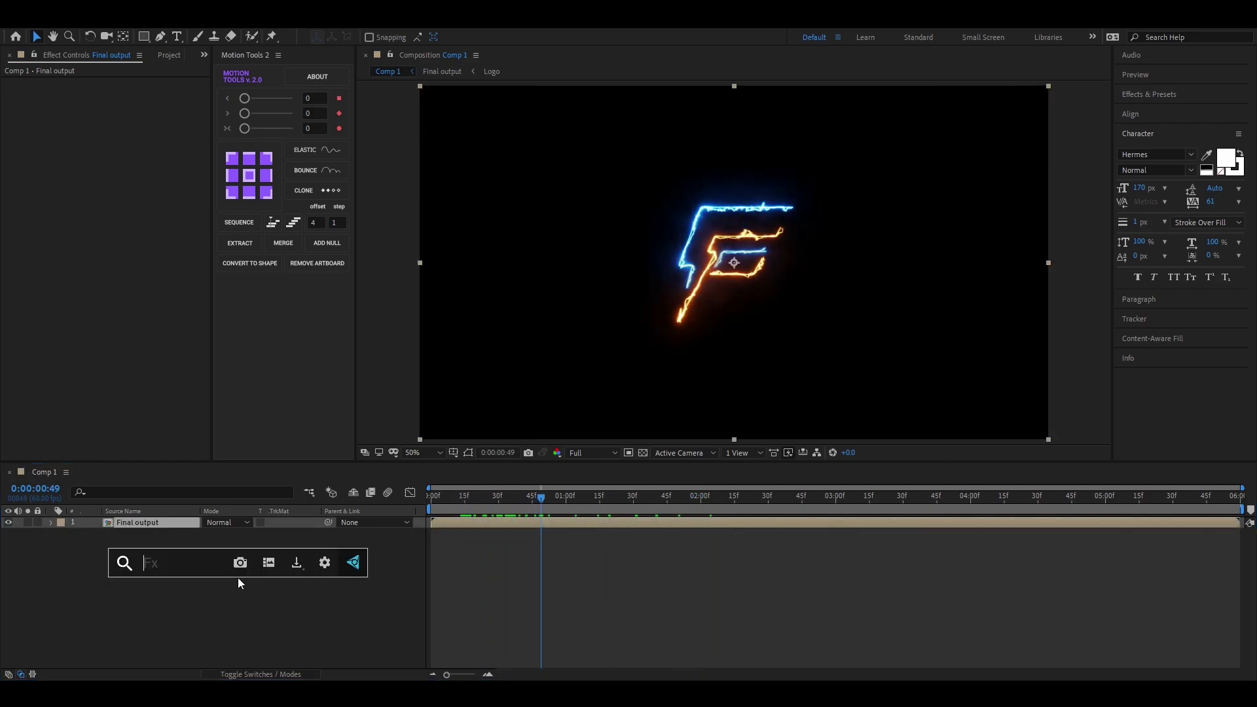
type("sc")
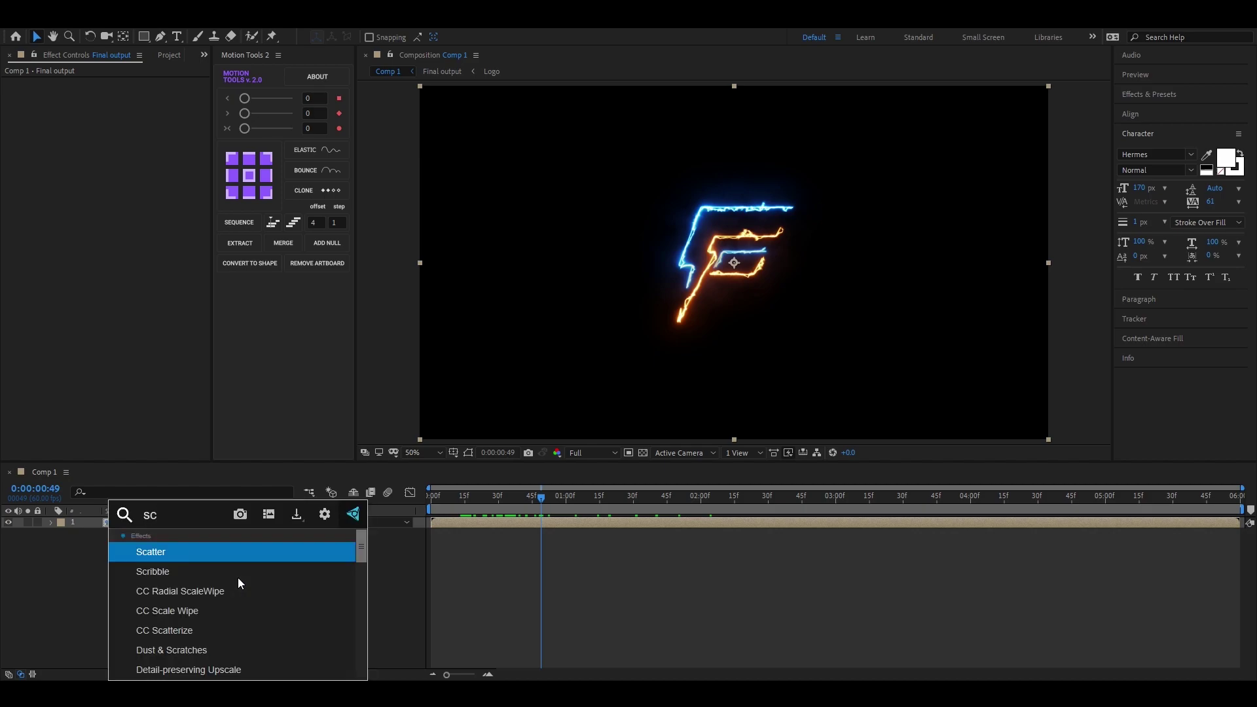
type("a")
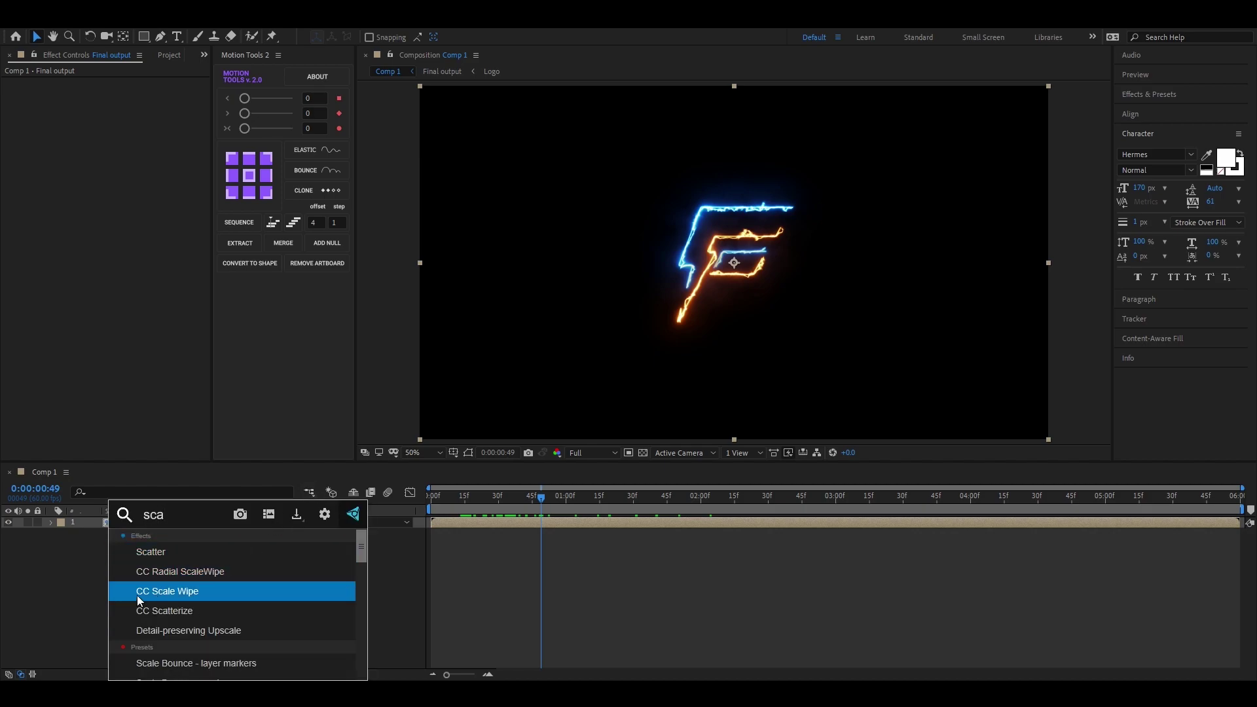
left_click(163, 590)
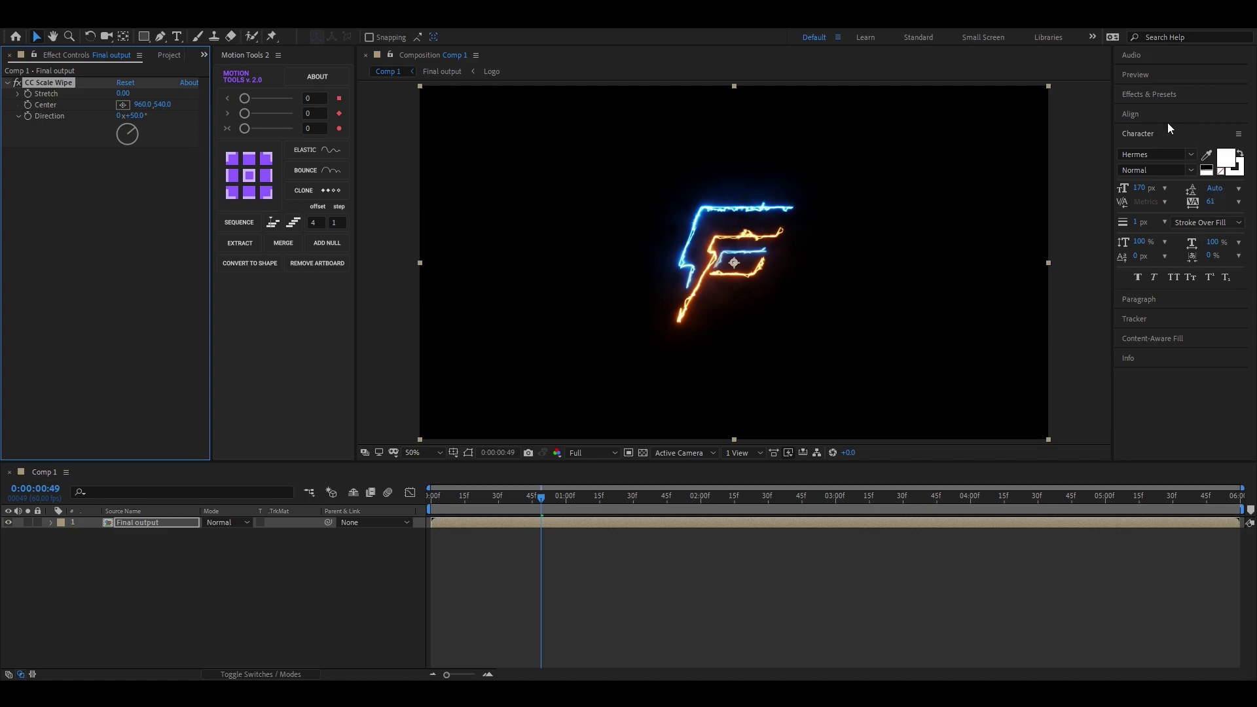
- Search the Effects & Presets library for 'cc s', then set Stretch to 4.90
left_click(1143, 99)
left_click(1148, 112)
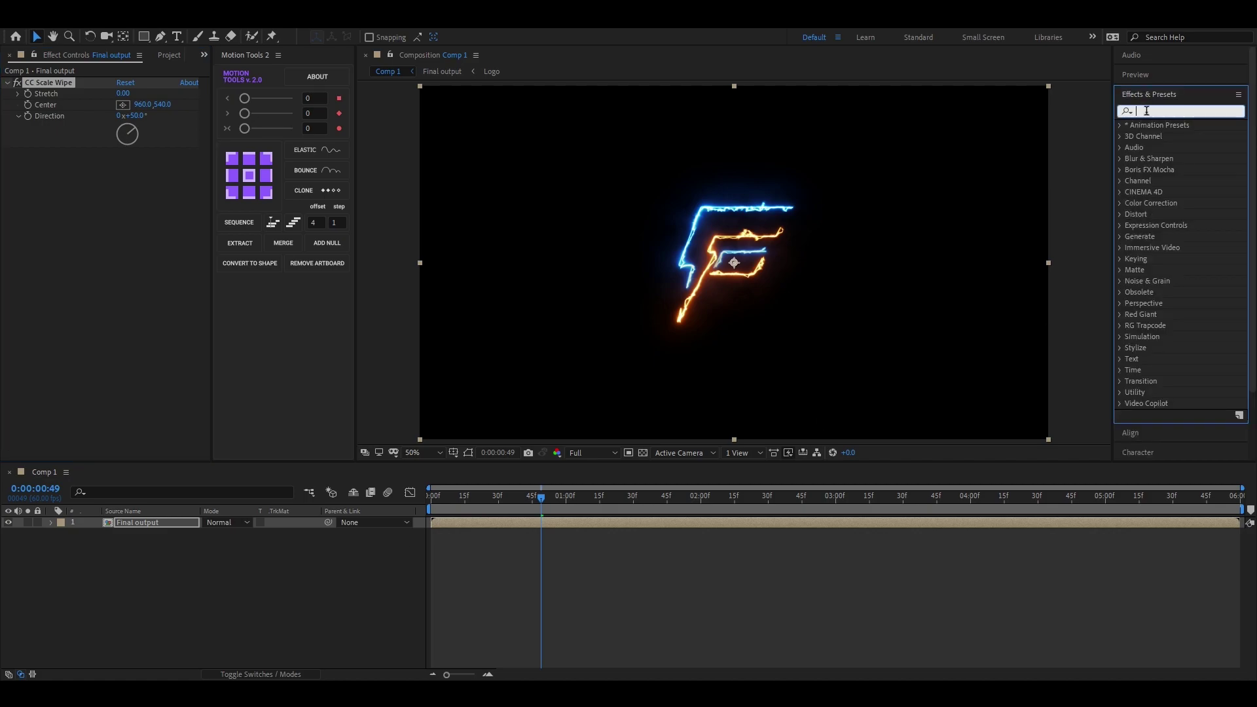
type("cc s")
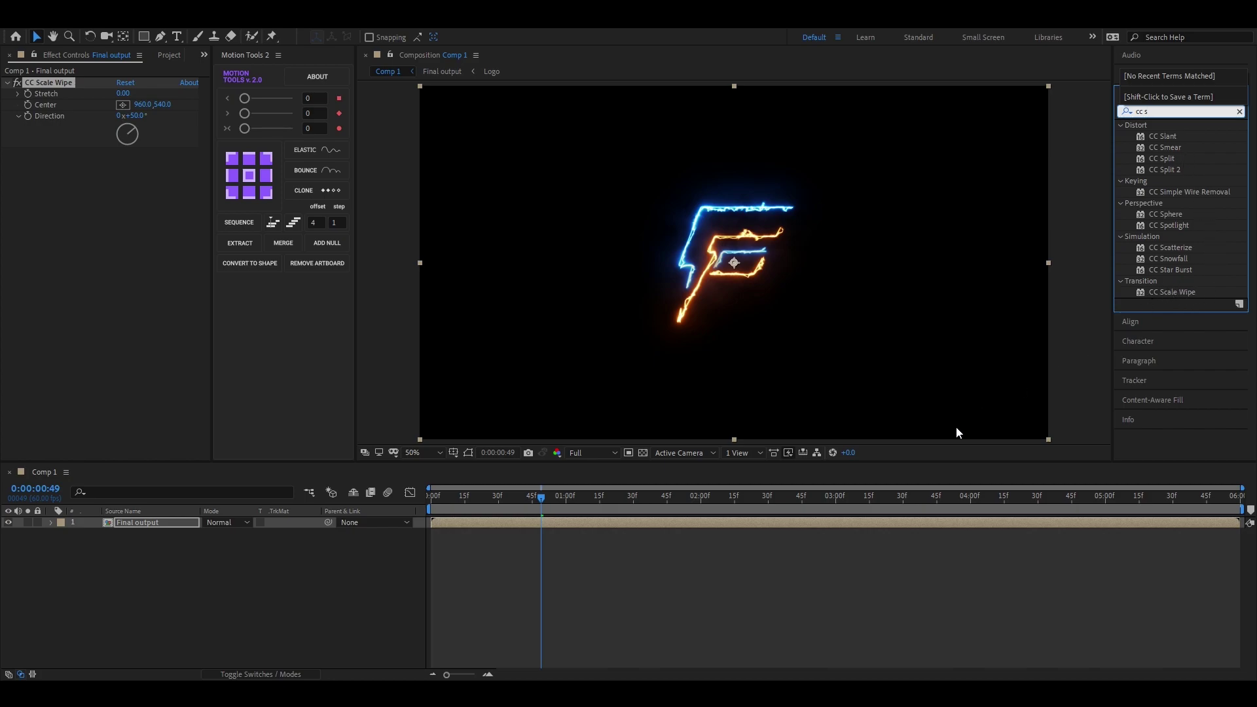
left_click(650, 556)
left_click_drag(538, 500, 505, 501)
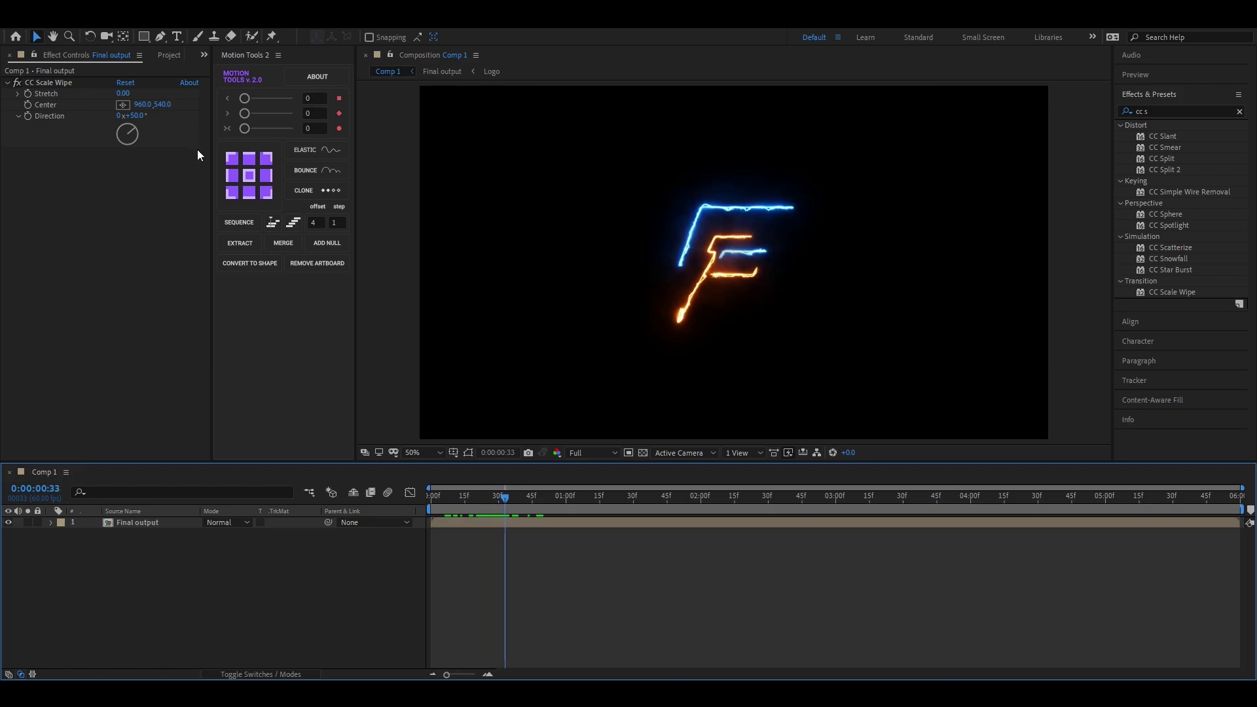
left_click_drag(125, 96, 166, 104)
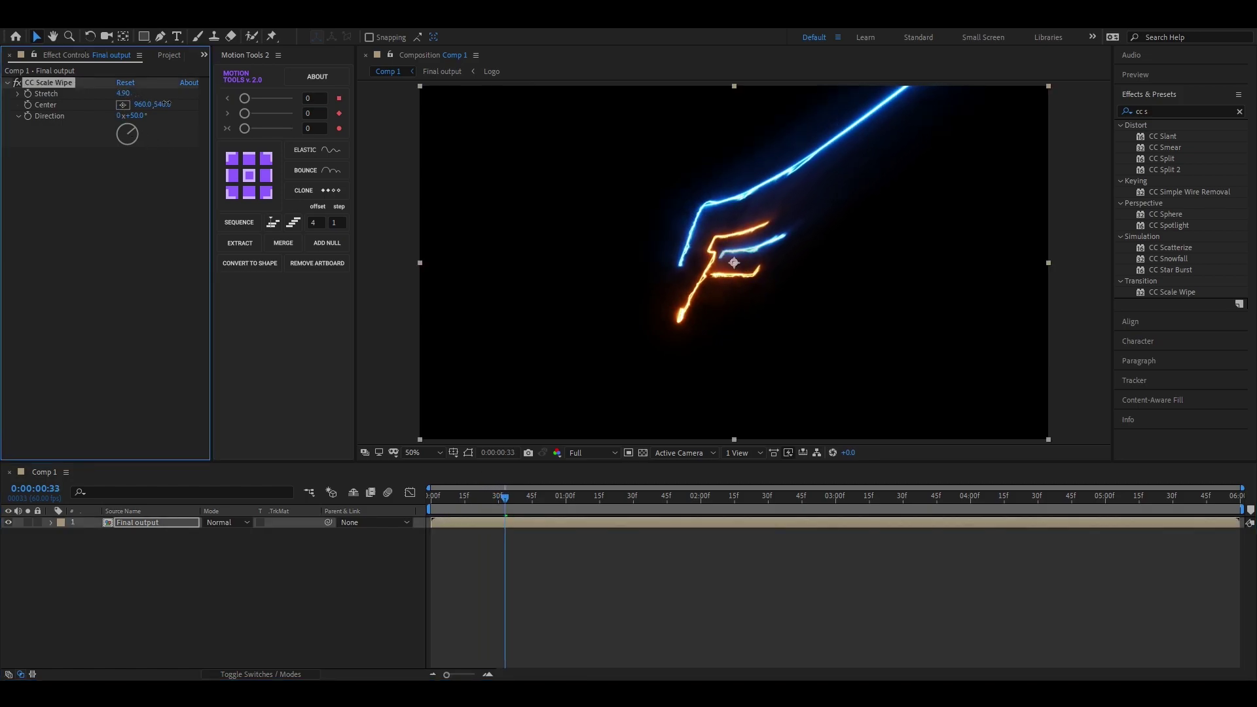
- Set the CC Scale Wipe Direction to 0° so the streaks point straight up
left_click(125, 126)
mouse_move(126, 129)
left_mouse_down()
mouse_move(183, 97)
mouse_move(567, 124)
mouse_move(527, 135)
left_mouse_up()
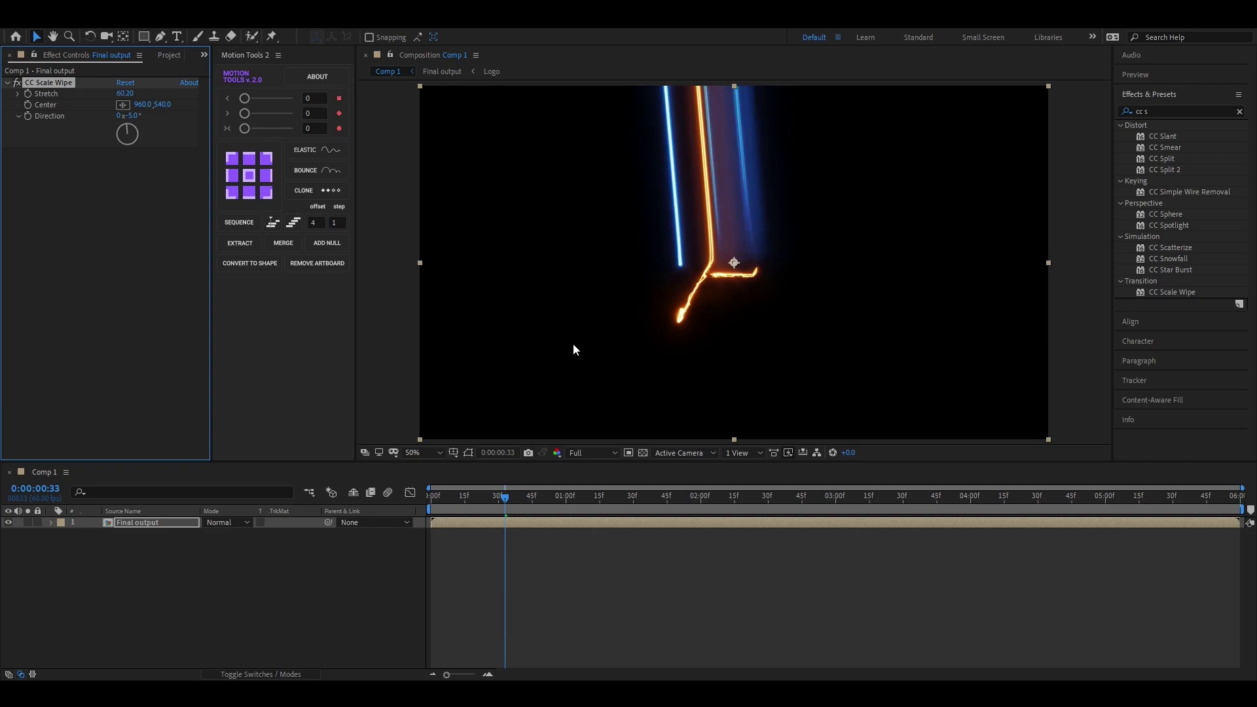
left_click(133, 116)
type("0")
key("Return")
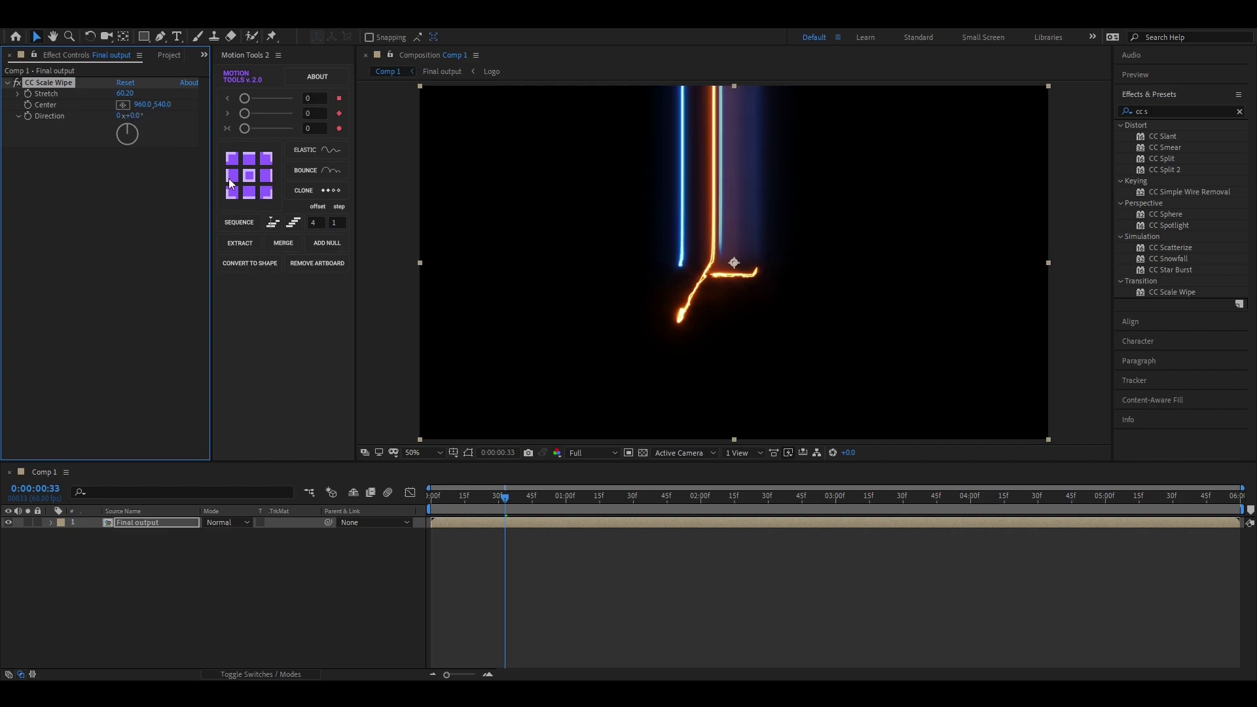
- Keyframe the wipe Center from low (F hidden) up to revealing it by 1:00, then preview
mouse_move(735, 262)
left_mouse_down()
mouse_move(737, 348)
mouse_move(739, 172)
mouse_move(747, 359)
mouse_move(742, 193)
mouse_move(743, 344)
left_mouse_up()
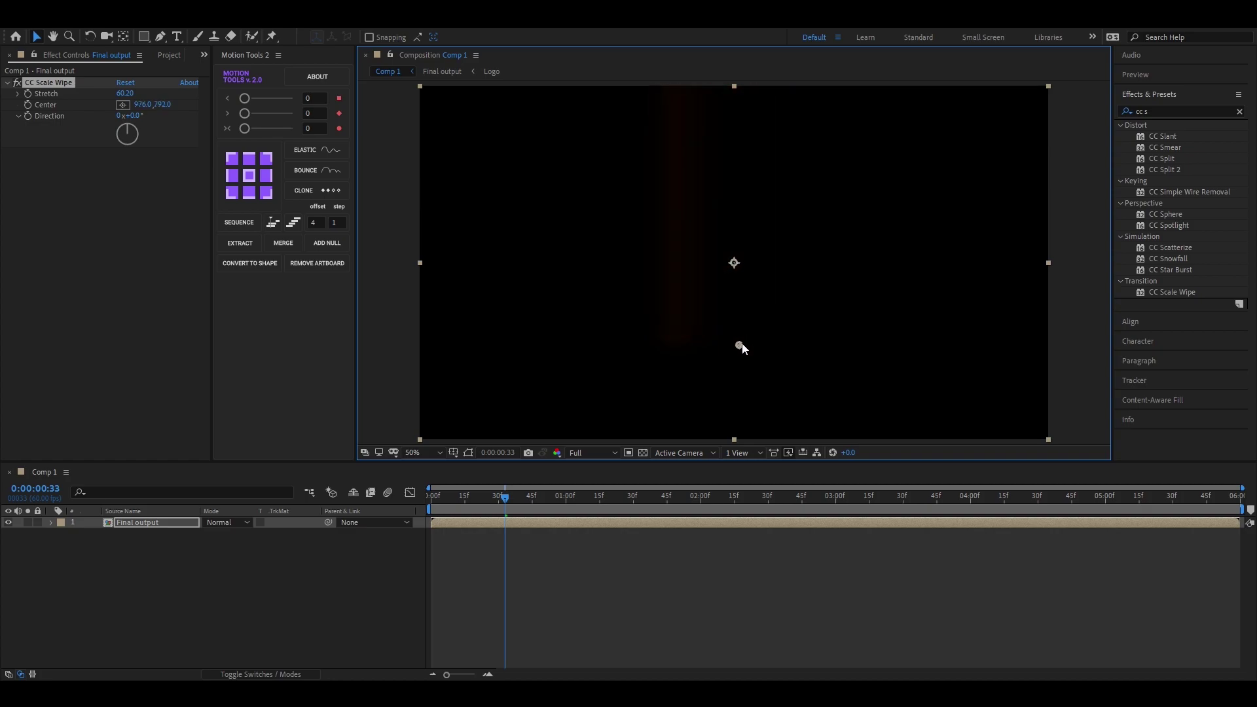
left_click_drag(500, 496, 569, 514)
left_click(28, 104)
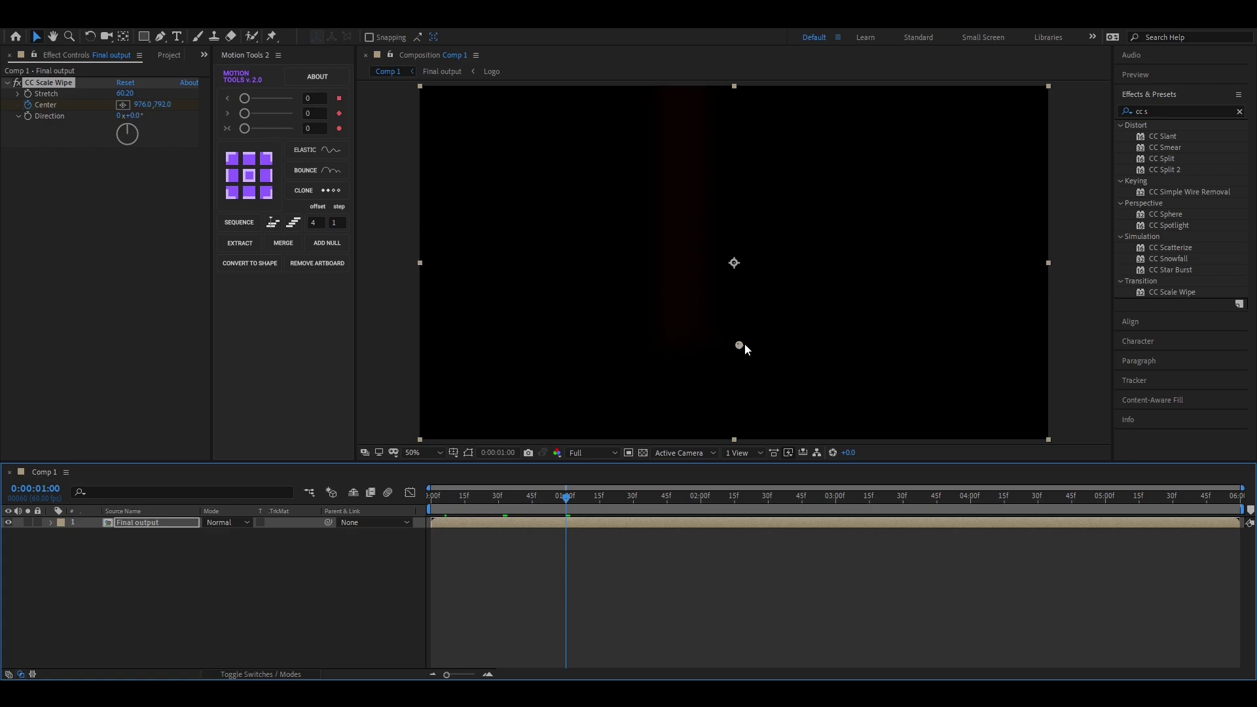
left_click_drag(745, 344, 718, 157)
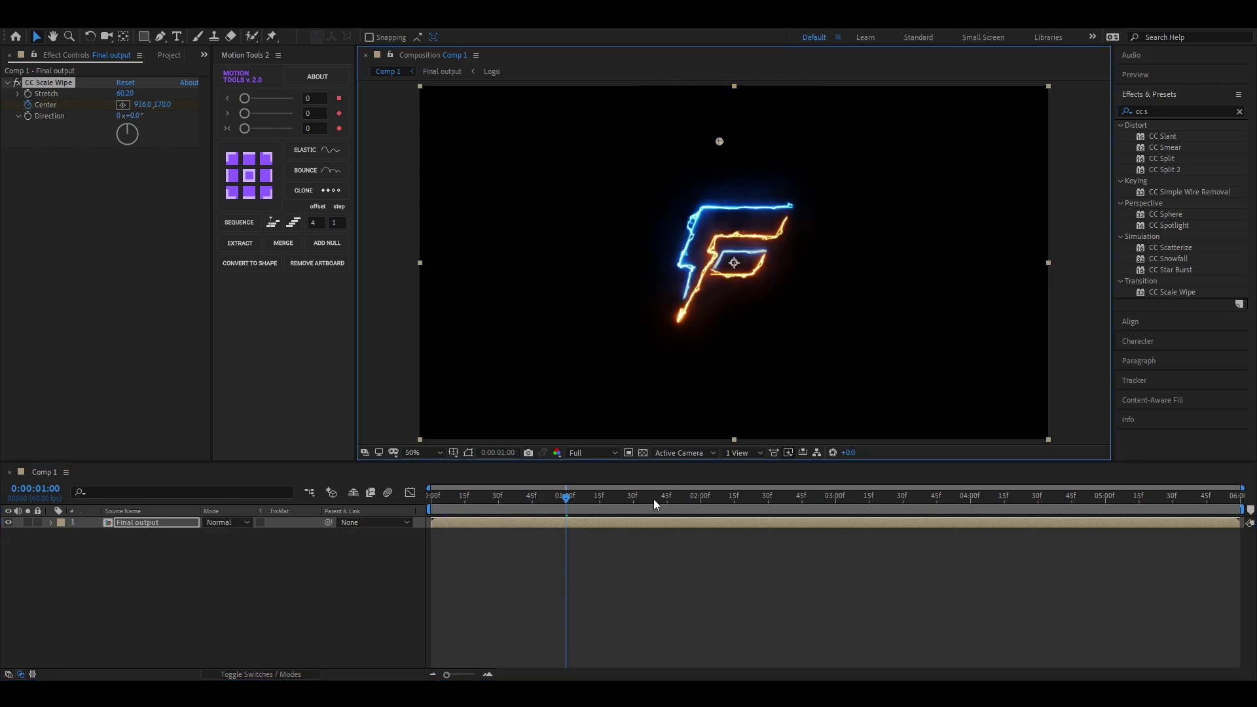
key("space")
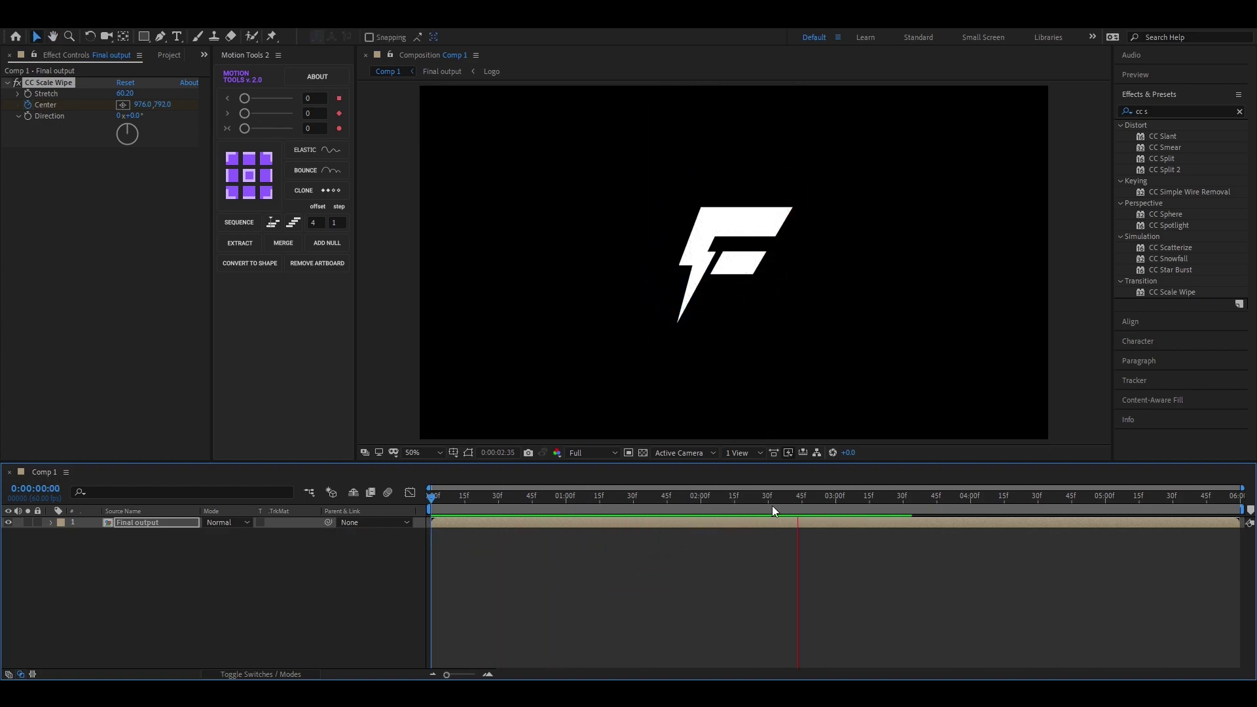
key("space")
left_click_drag(783, 501, 549, 515)
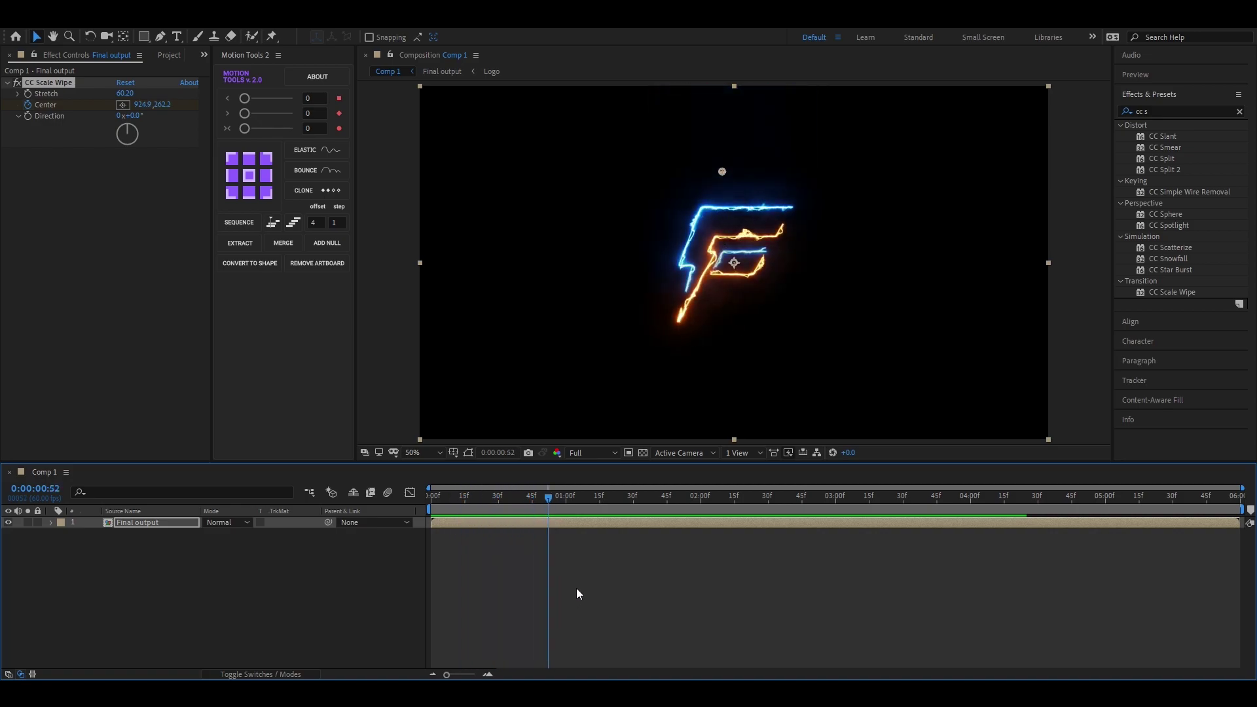
- Add Turbulent Displace to Final output and place it above CC Scale Wipe
left_click(261, 623)
left_click(137, 524)
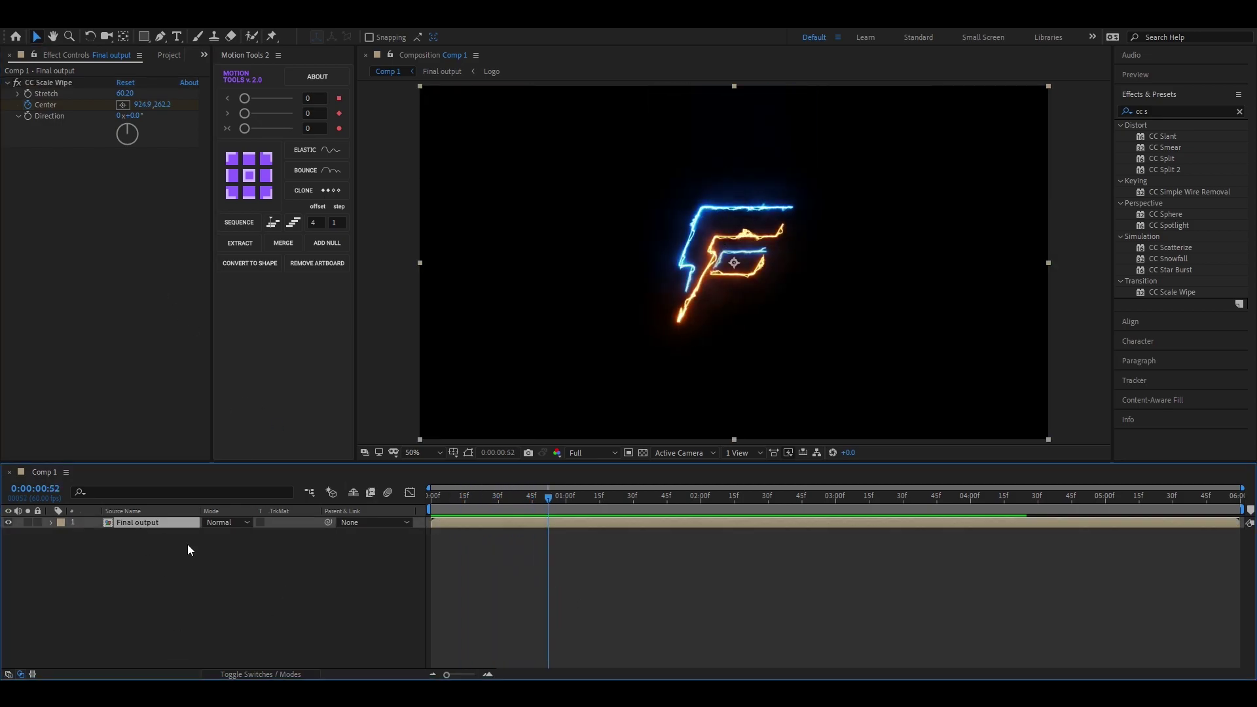
key("ctrl+space")
type("tu")
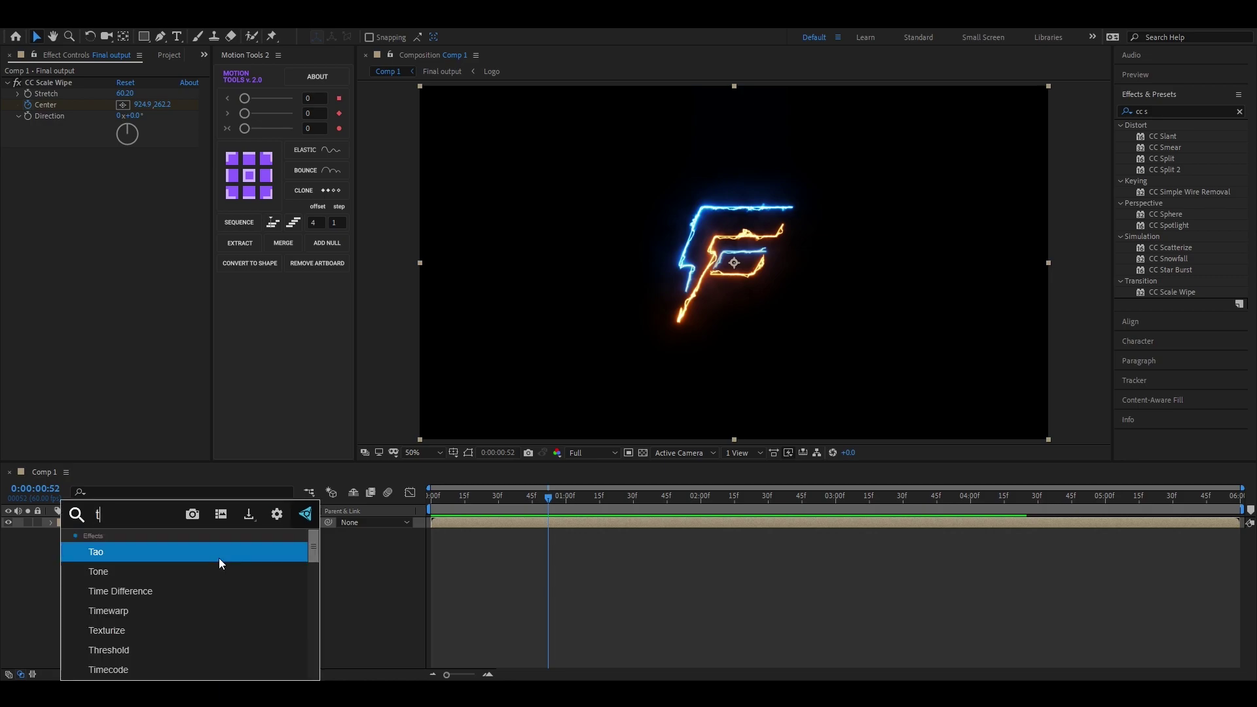
left_click(140, 551)
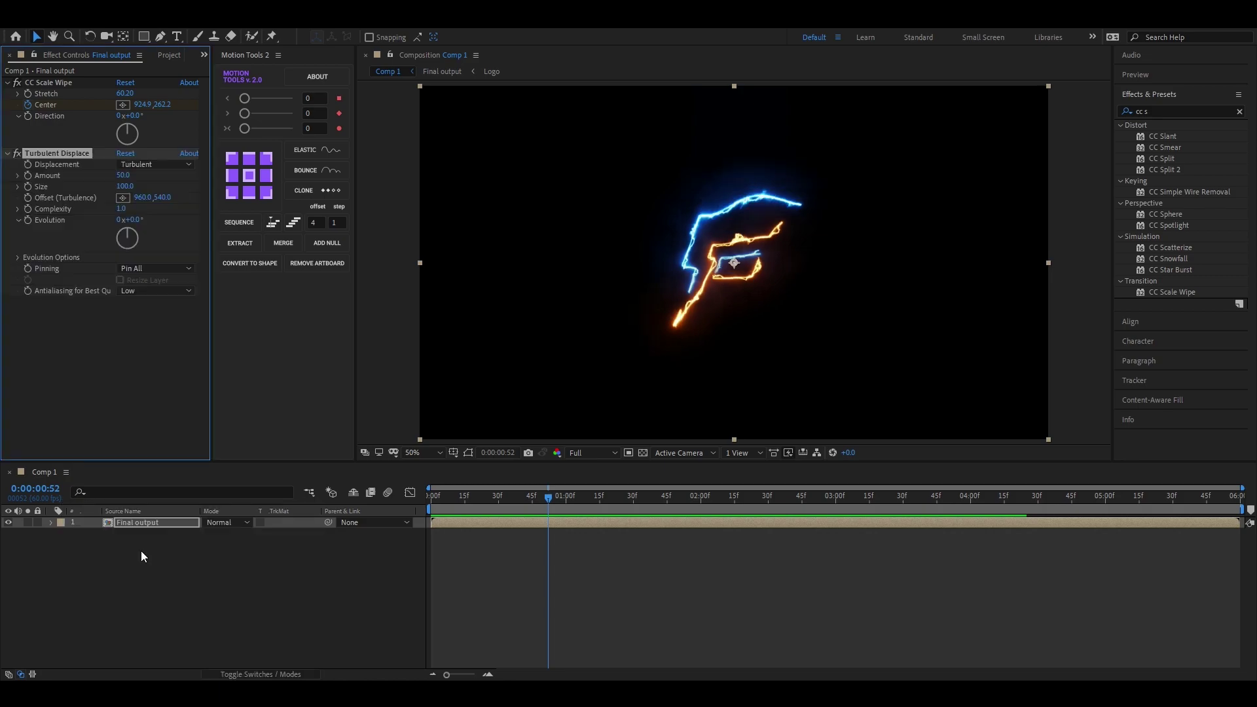
left_click_drag(65, 153, 72, 80)
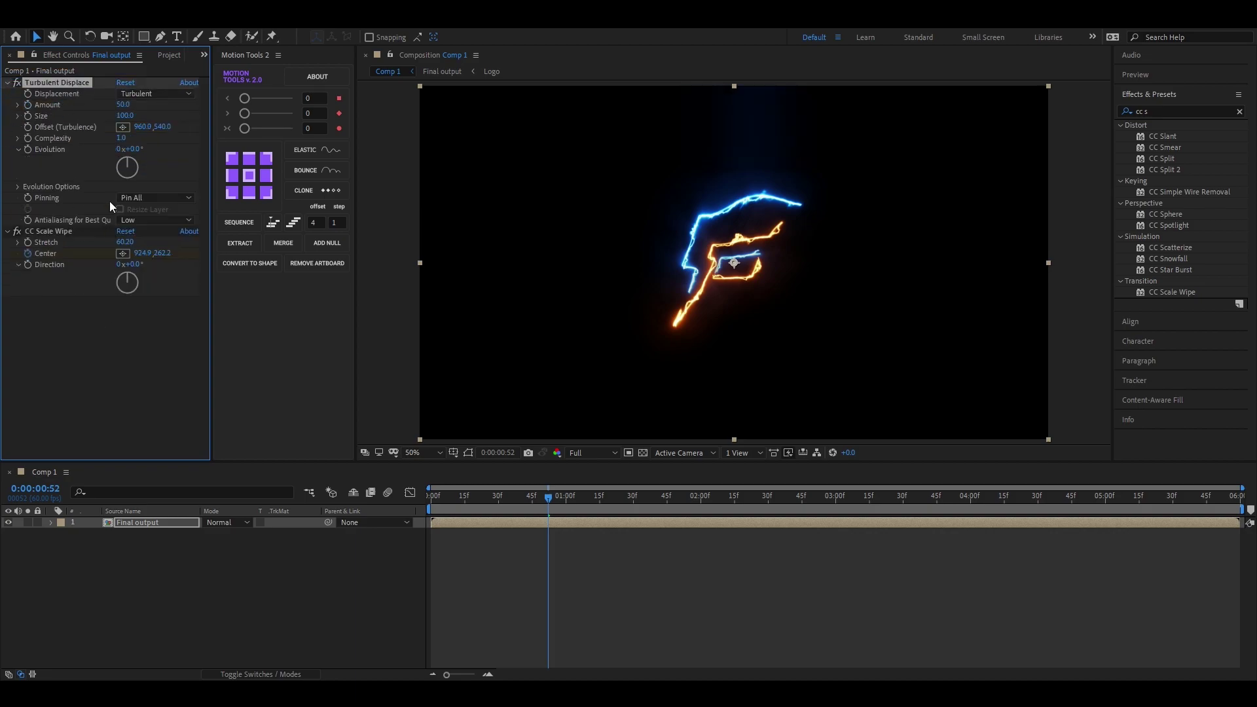
- Set turbulence Amount to 109 early in the reveal and Size 2.0 at one second
left_click_drag(548, 499, 464, 506)
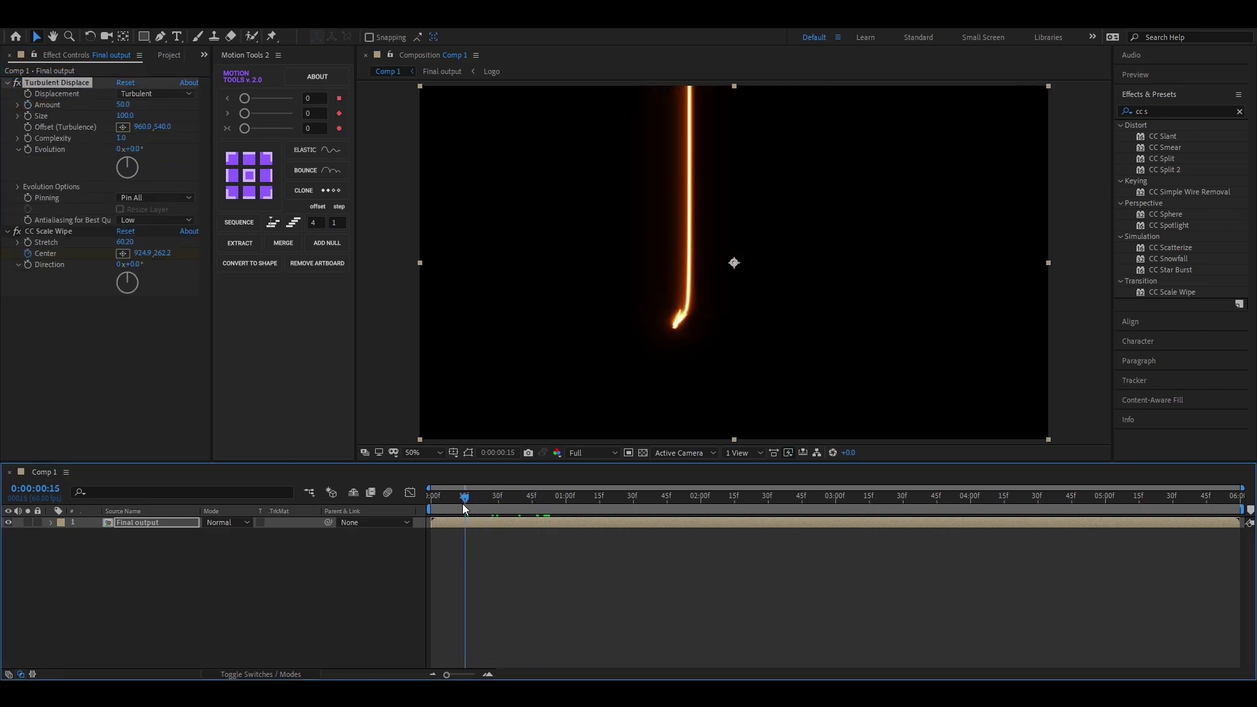
left_click_drag(120, 108, 151, 112)
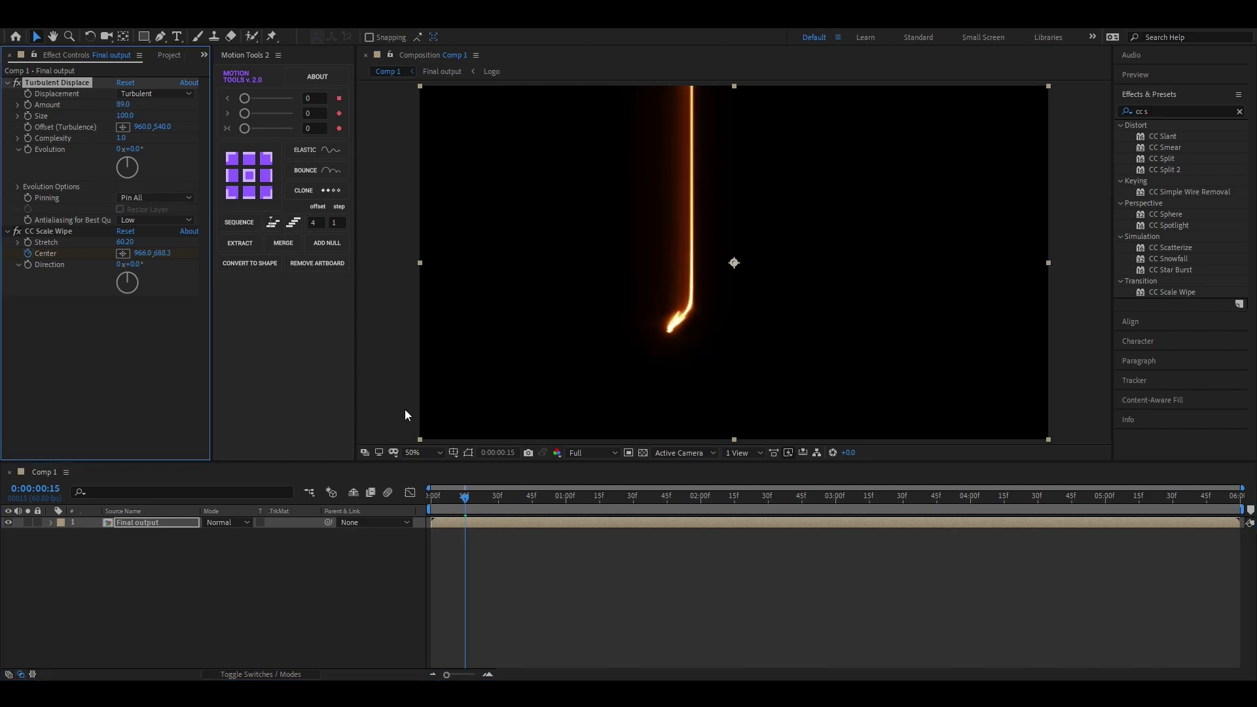
left_click_drag(128, 104, 132, 104)
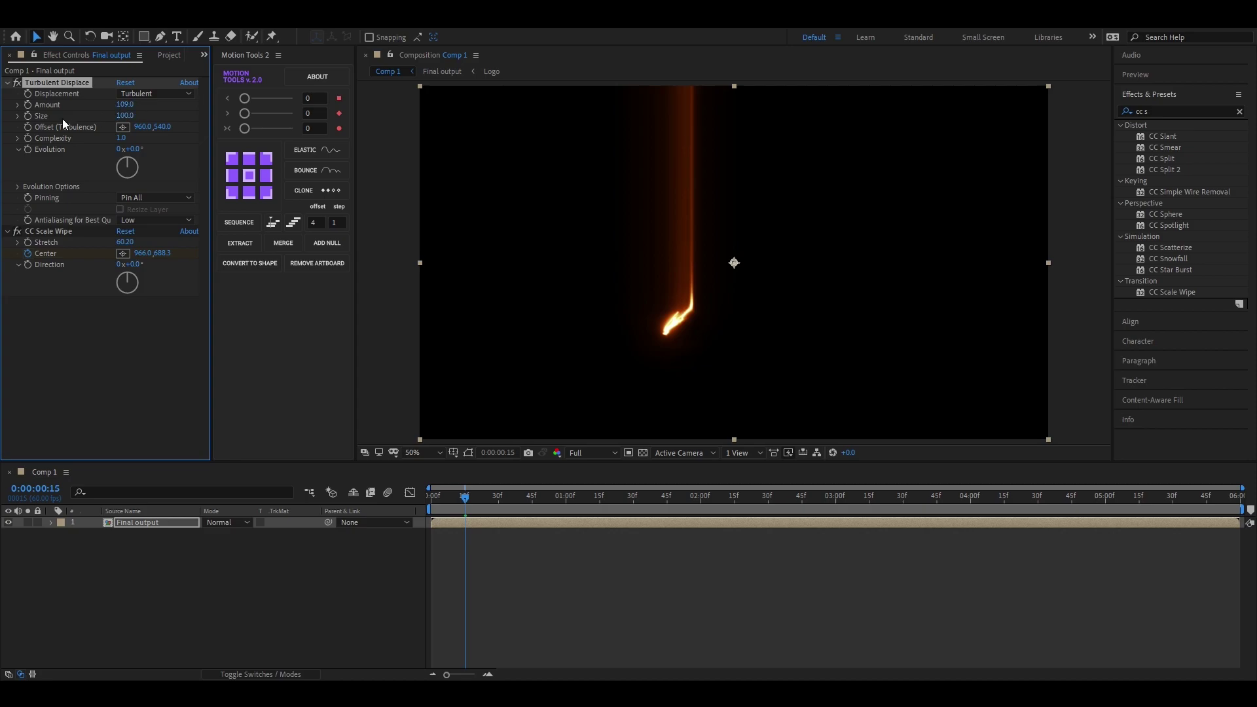
left_click_drag(463, 498, 567, 509)
left_click(125, 116)
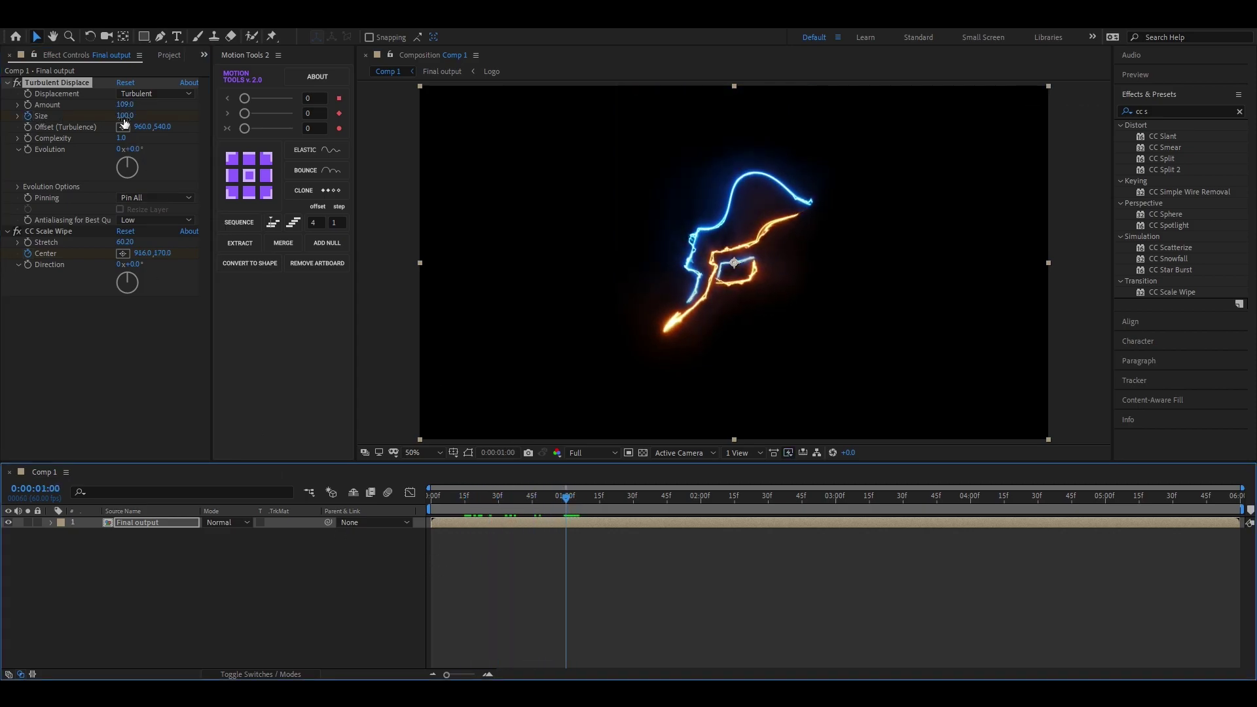
key("Return")
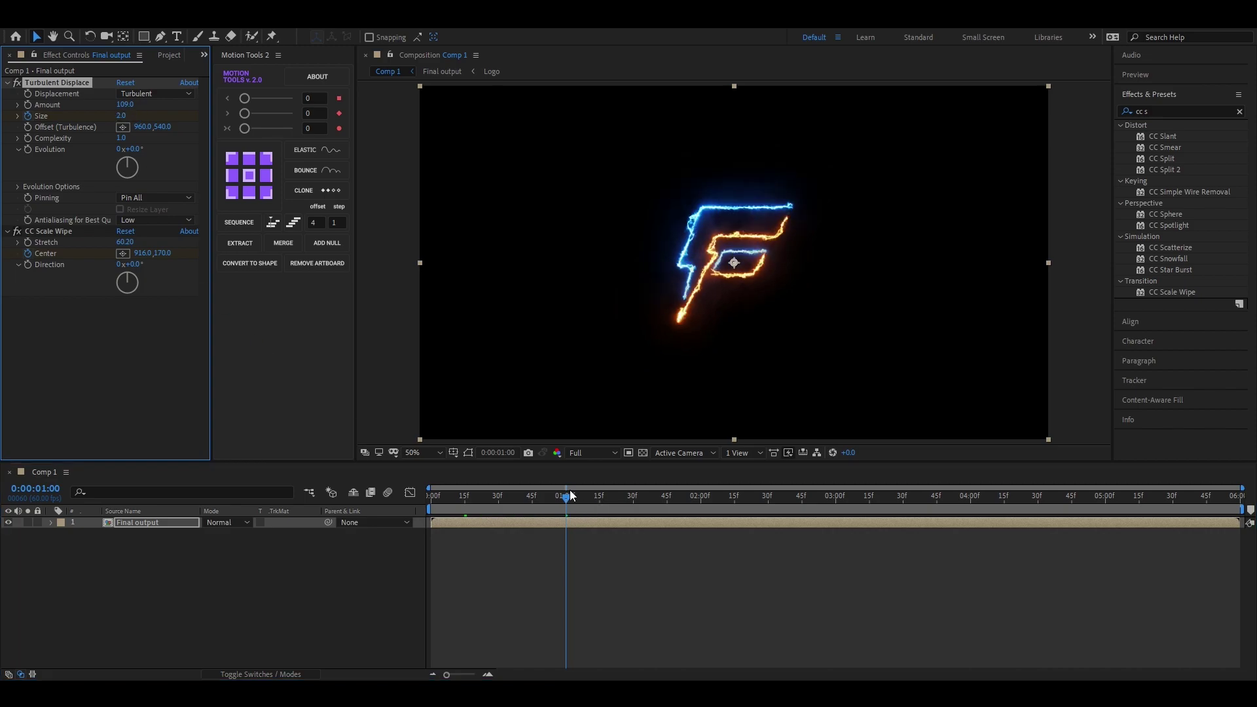
mouse_move(569, 496)
left_mouse_down()
mouse_move(471, 504)
mouse_move(569, 510)
mouse_move(557, 511)
left_mouse_up()
- Move the Size keyframe earlier and lower the turbulence Amount to -15
left_click(494, 524)
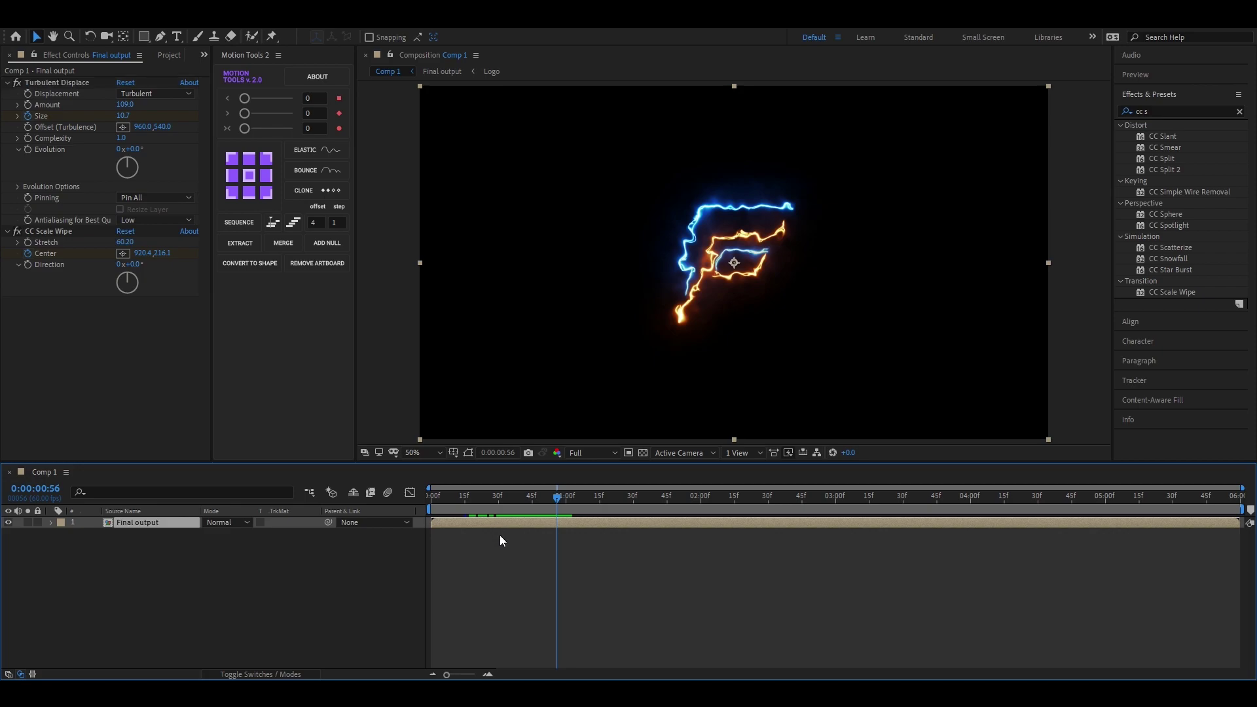
key("u")
left_click_drag(458, 536, 496, 505)
left_click_drag(127, 111, 57, 117)
- Preview the animation from the start and inspect it at 0:00:00:39
left_click(527, 581)
key("Home")
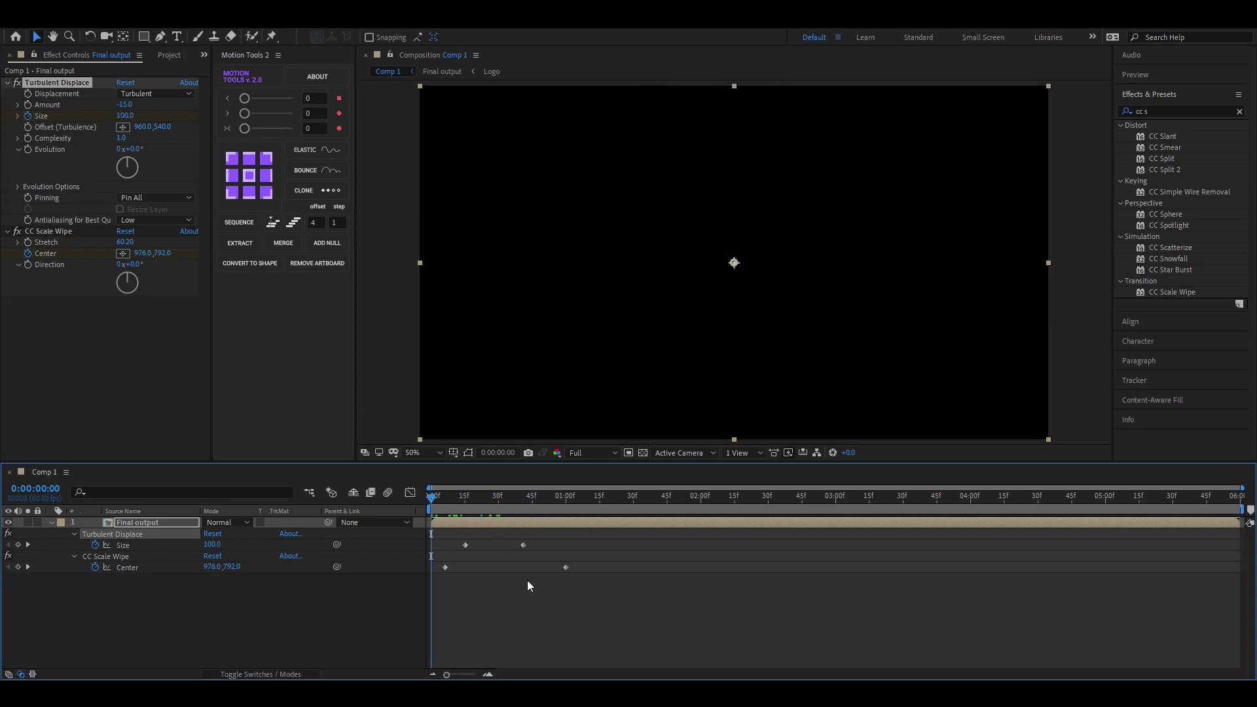
key("space")
mouse_move(655, 501)
left_mouse_down()
mouse_move(514, 520)
mouse_move(662, 523)
left_mouse_up()
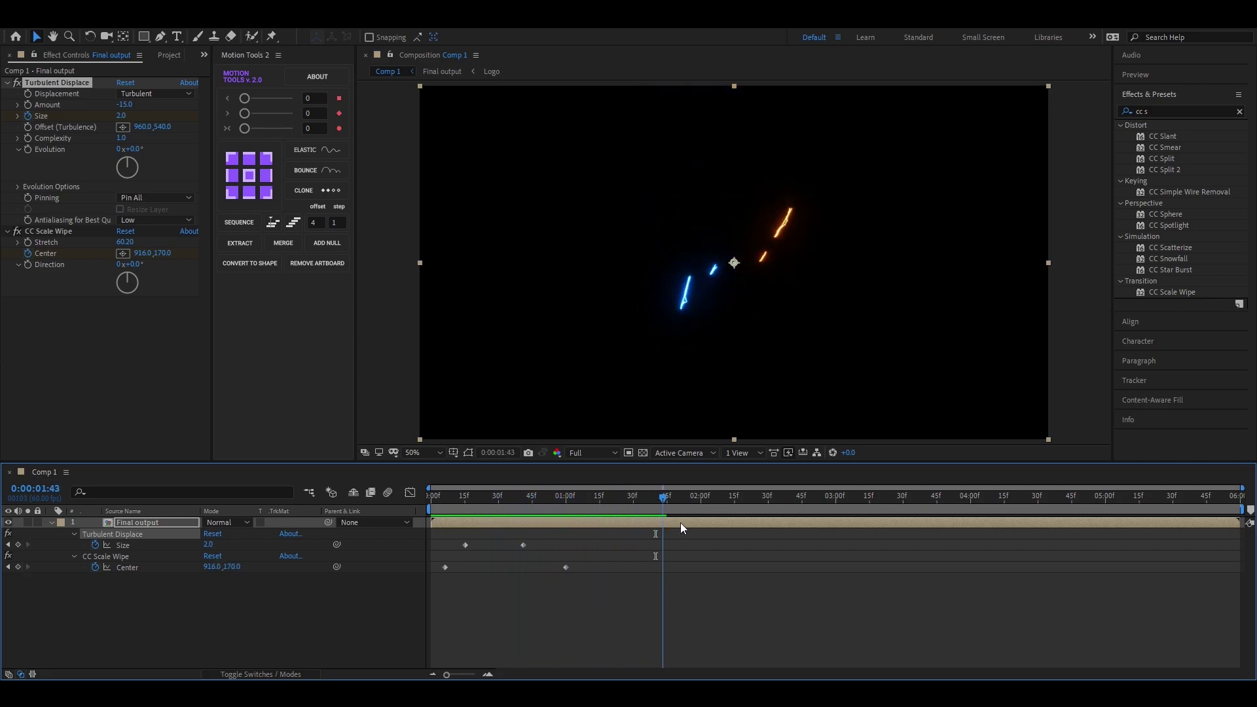
key("Home")
key("space")
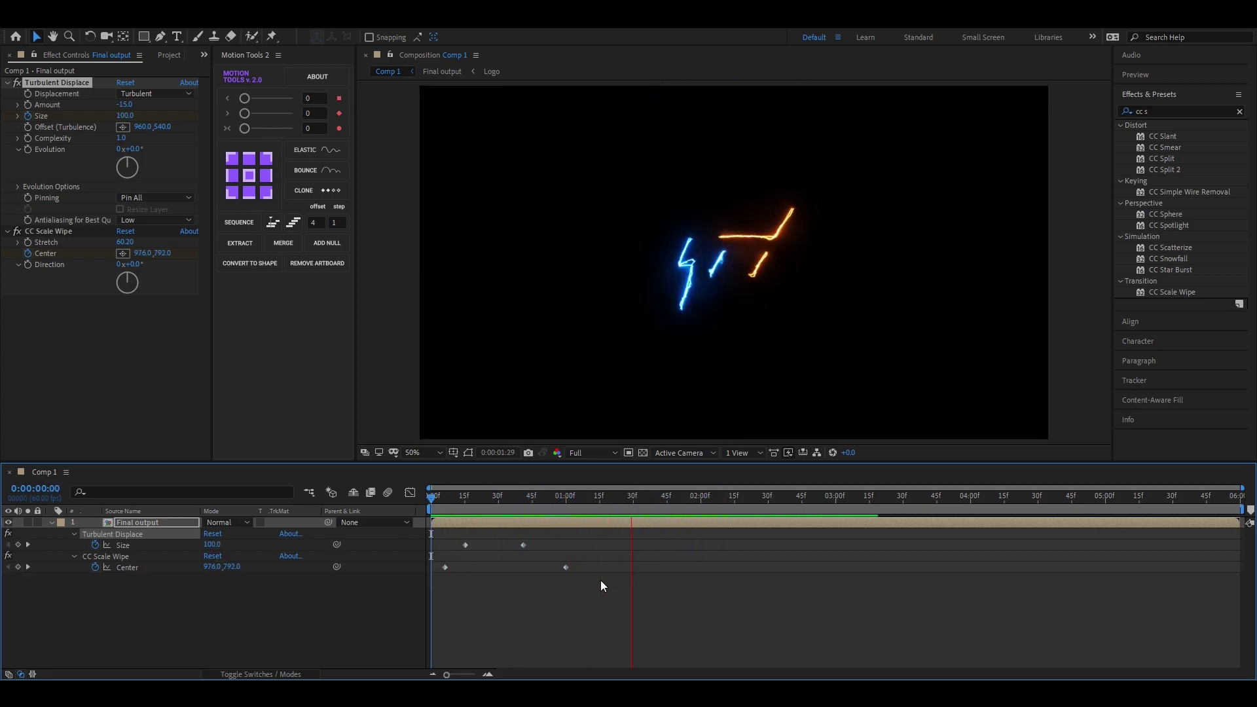
key("space")
key("space")
key("space")
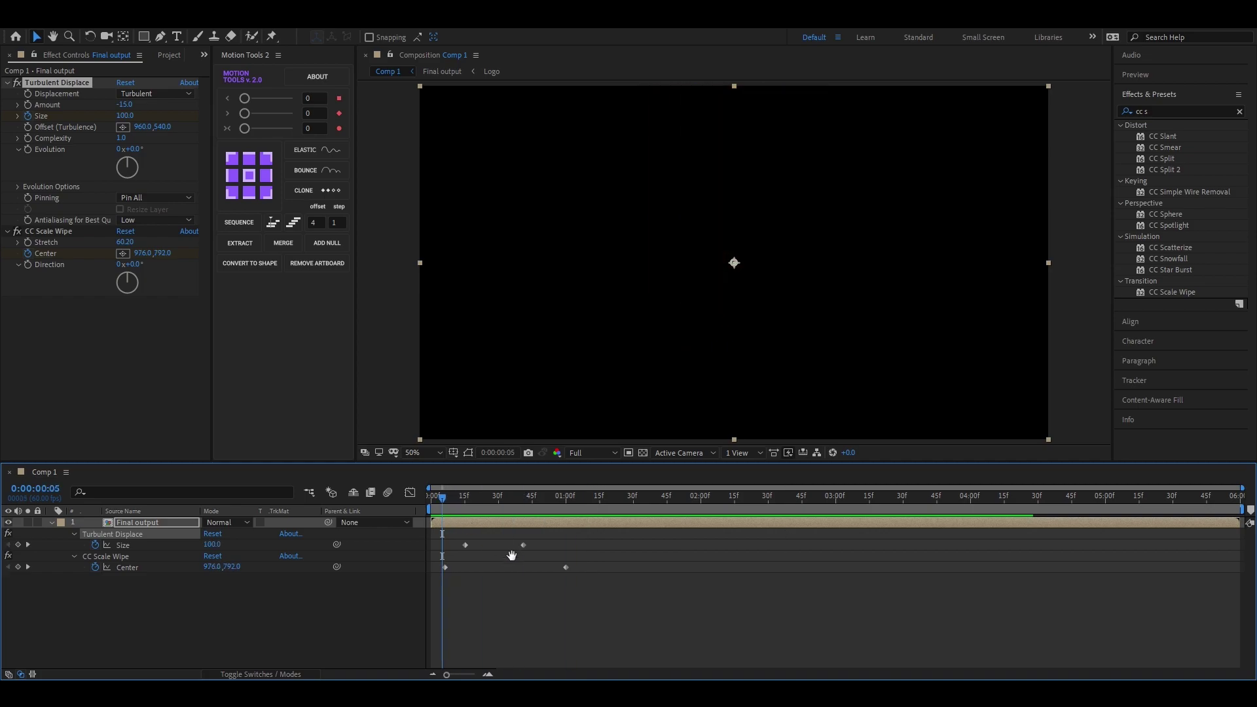